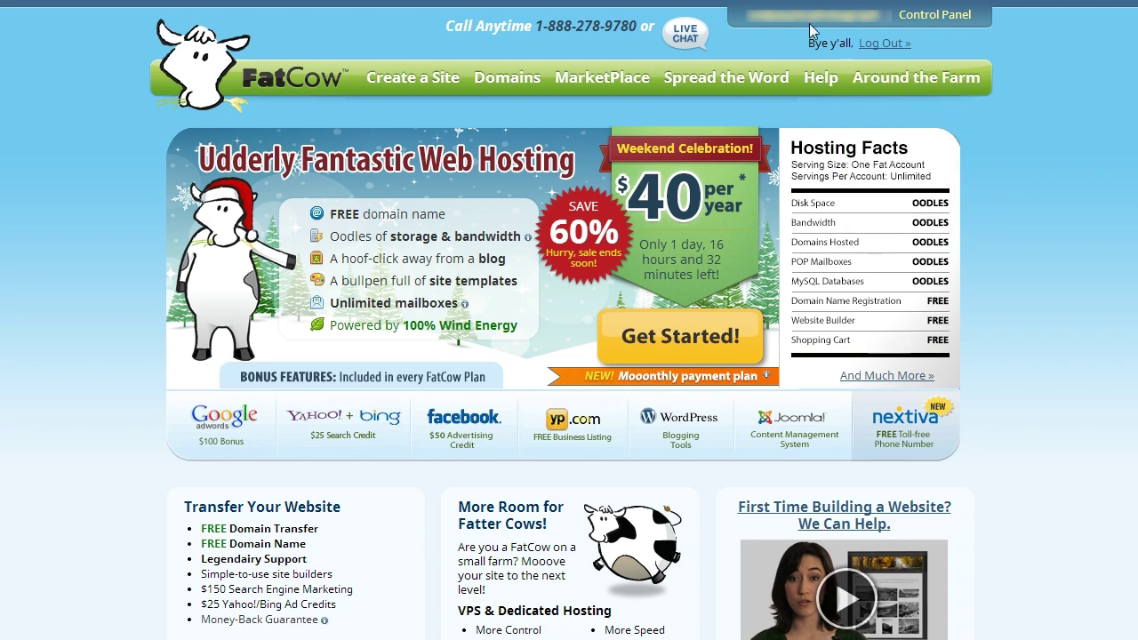
- Log in to the hosting control panel with the prefilled credentials and open the FileManager
click(944, 21)
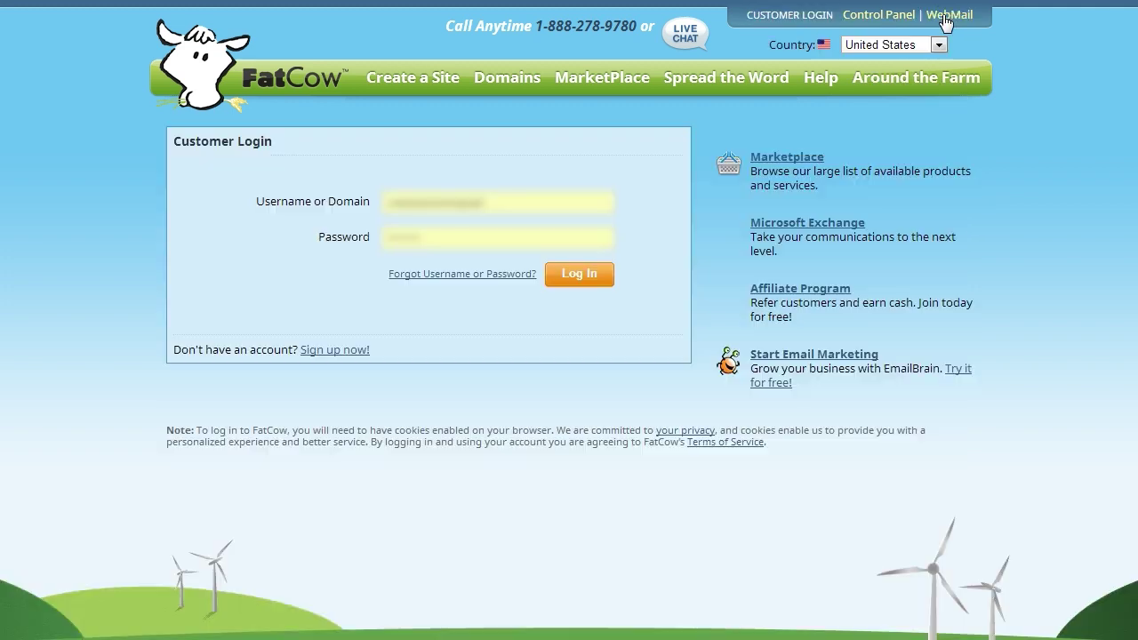
click(584, 283)
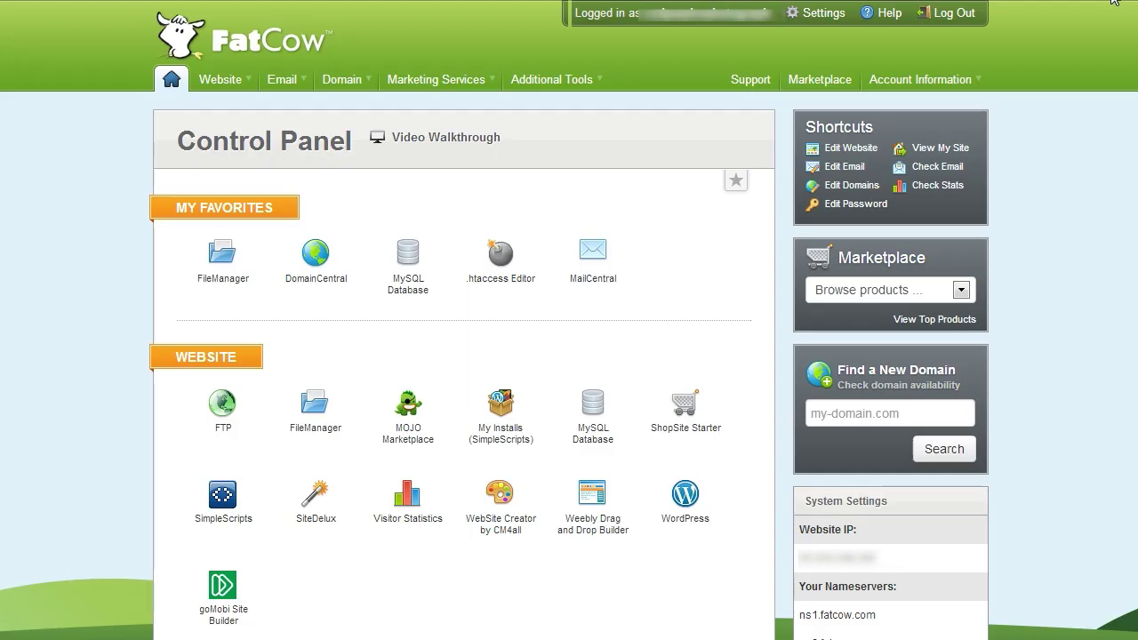
click(218, 265)
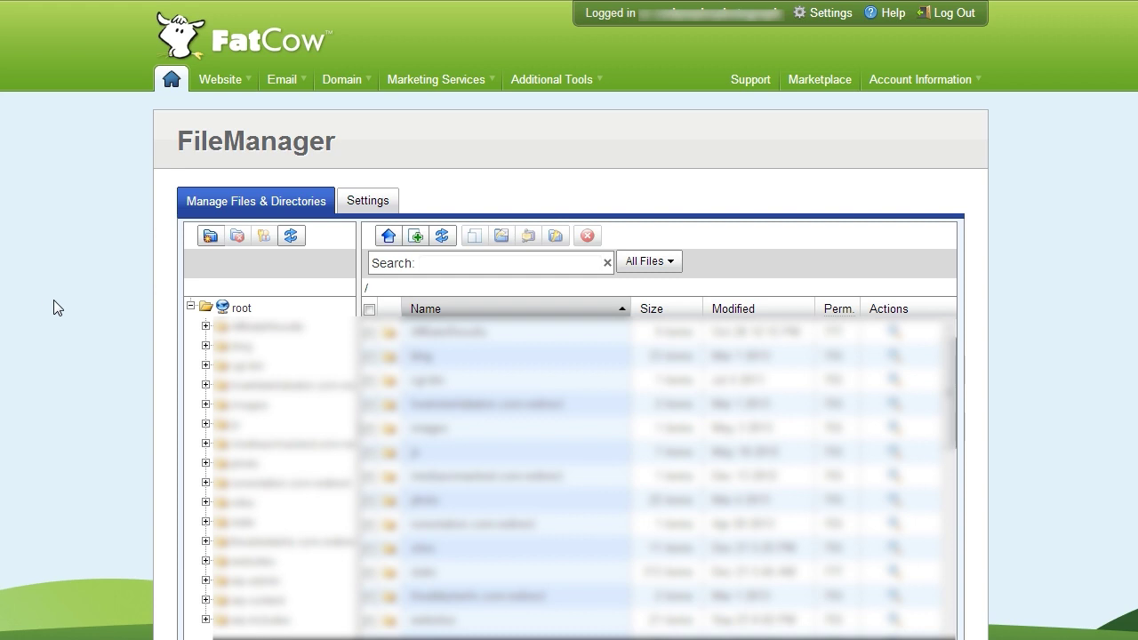
- Create a new directory named unrs inside the sites folder
scroll(57, 300, down, 2)
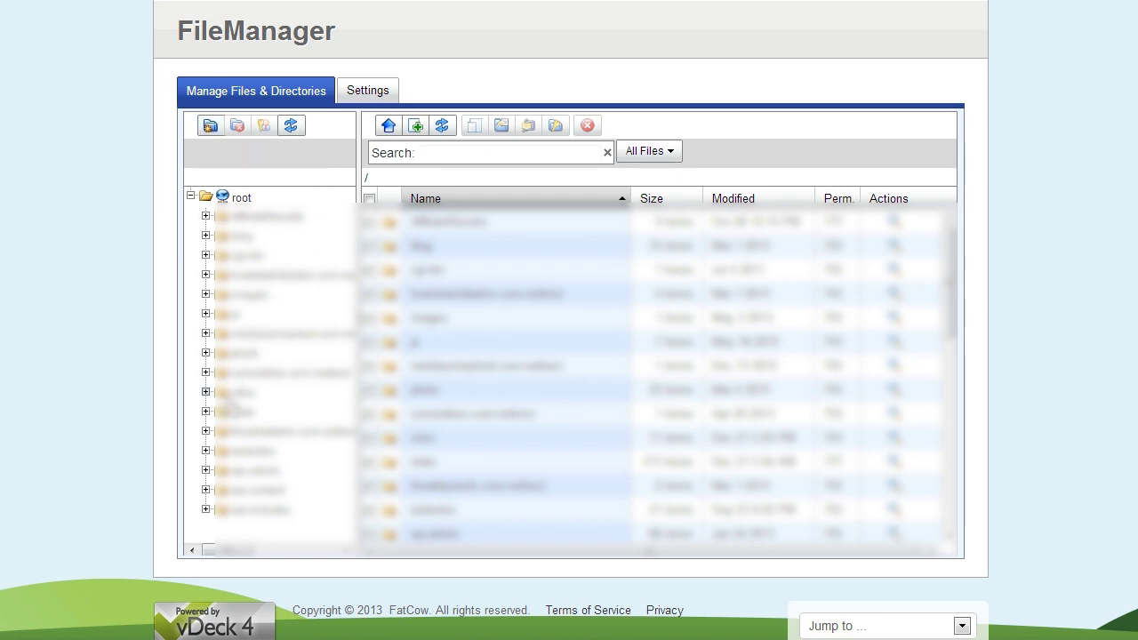
click(239, 392)
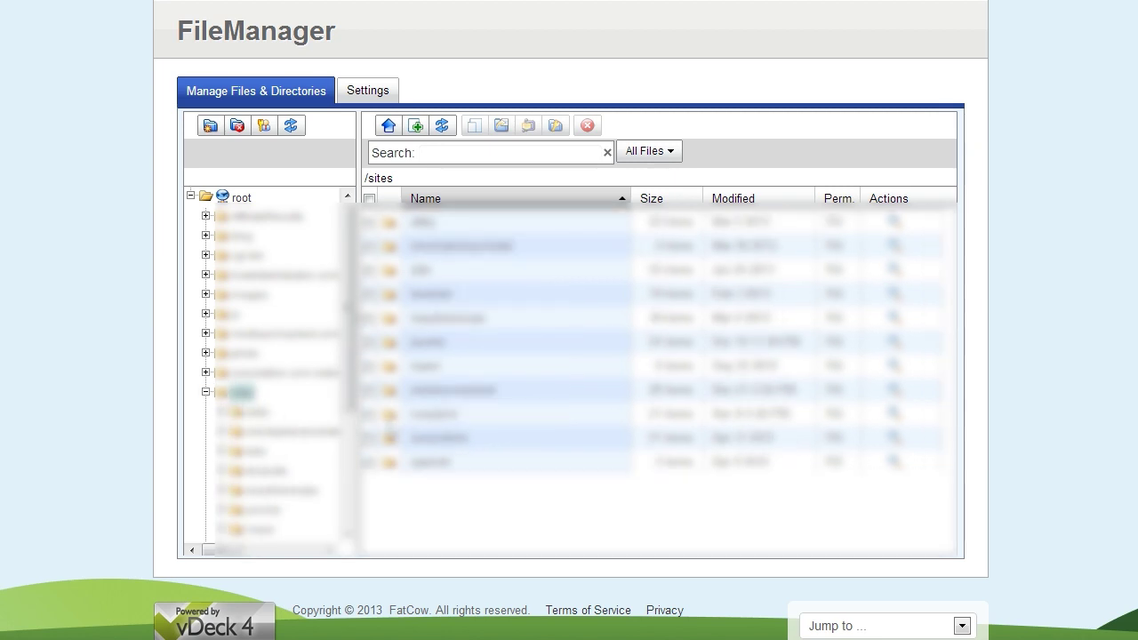
scroll(267, 373, down, 3)
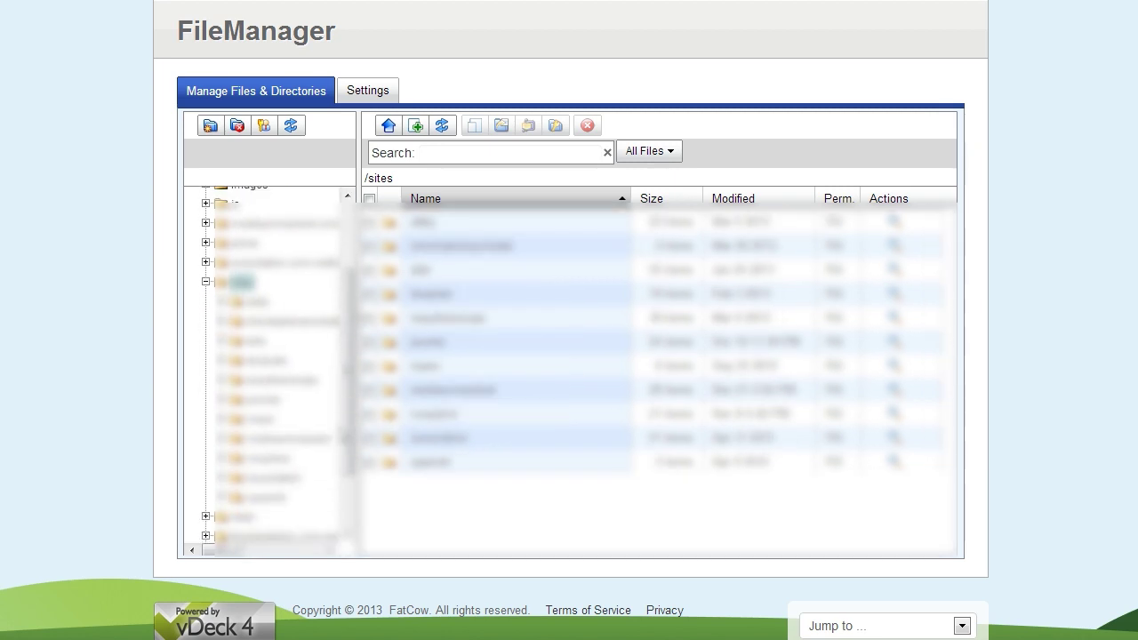
click(208, 132)
text(unrs)
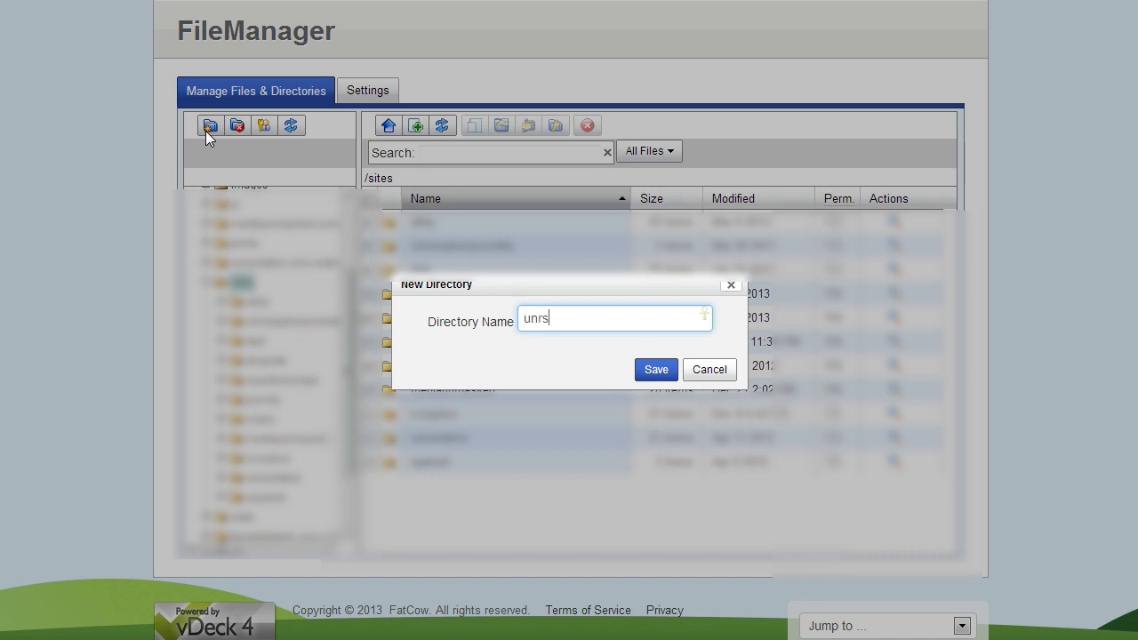
click(650, 372)
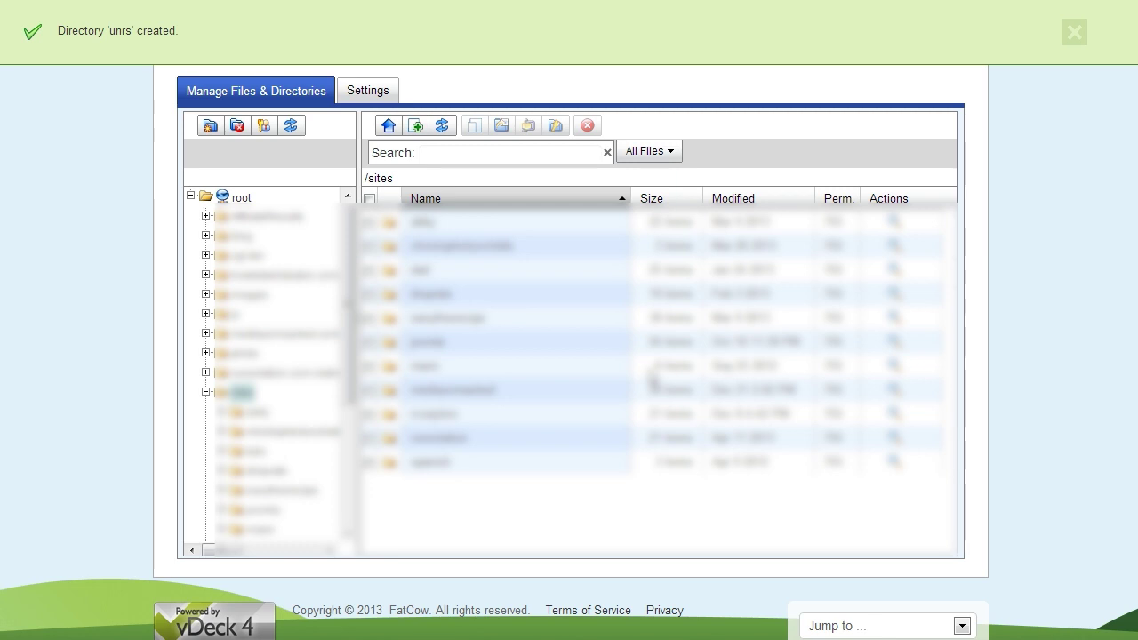
scroll(341, 391, down, 5)
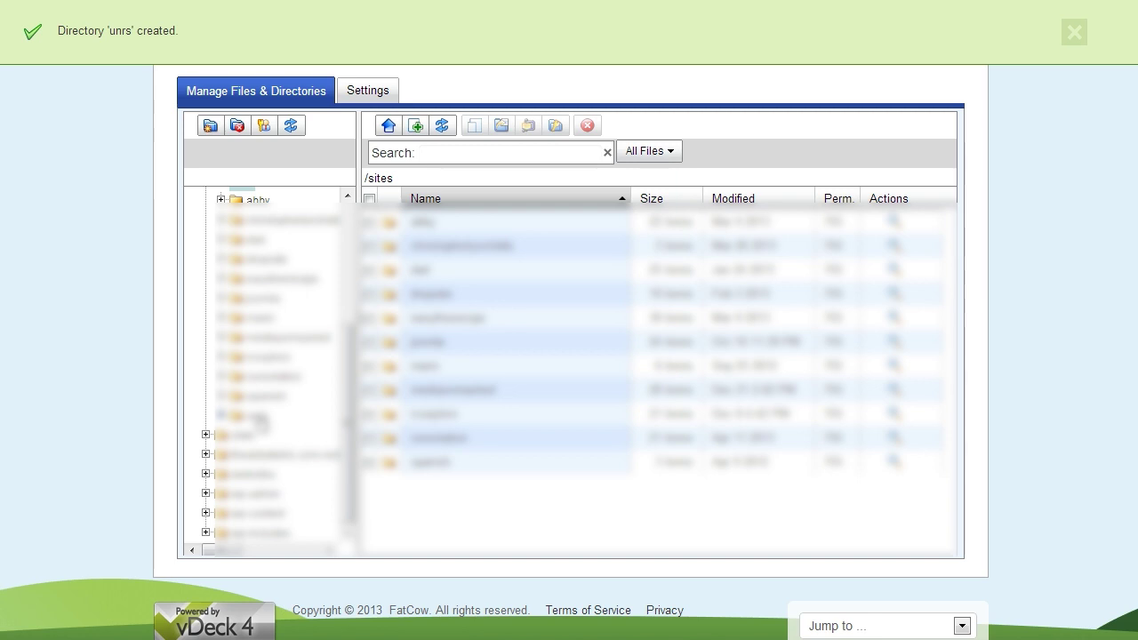
- Go to DomainCentral and show the details of the un-rs.com domain
scroll(124, 289, up, 3)
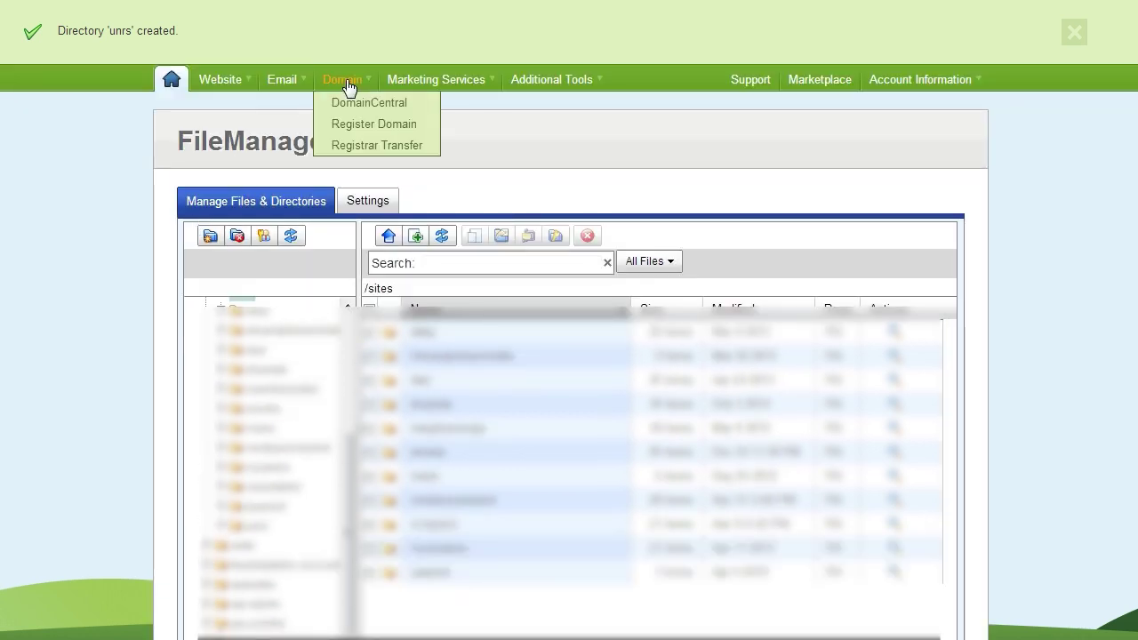
click(351, 105)
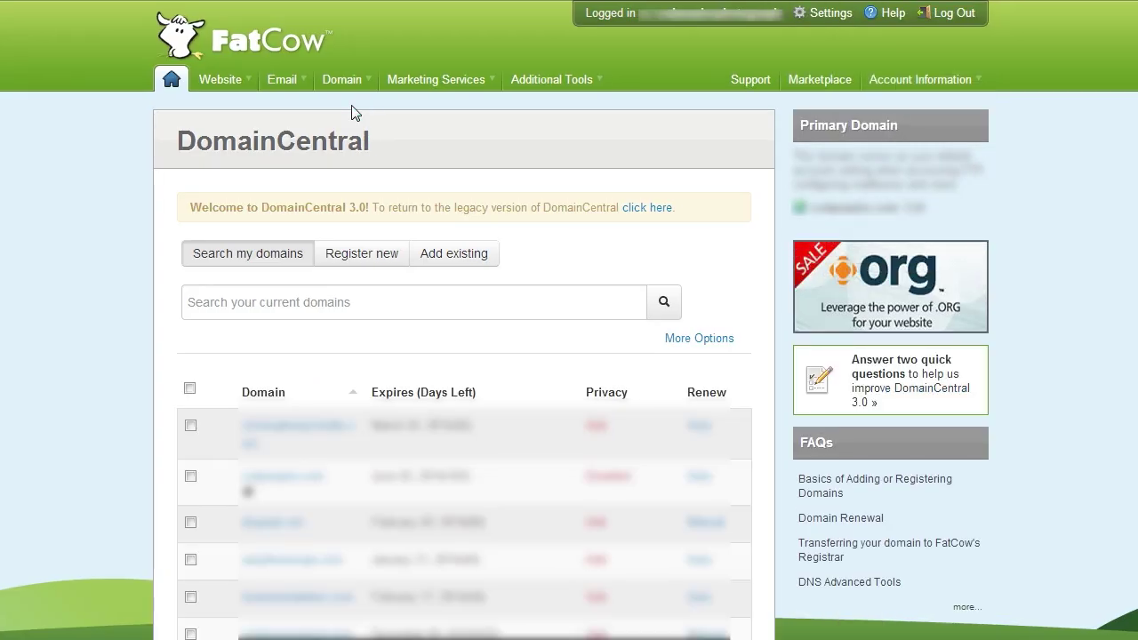
scroll(145, 272, down, 3)
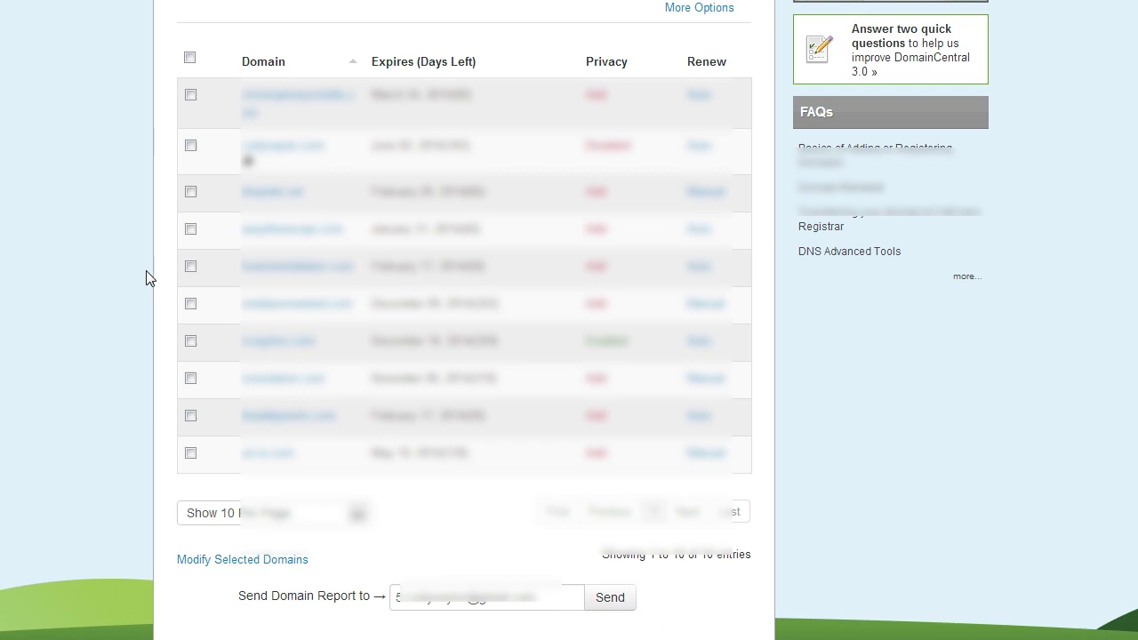
click(267, 453)
scroll(432, 415, down, 3)
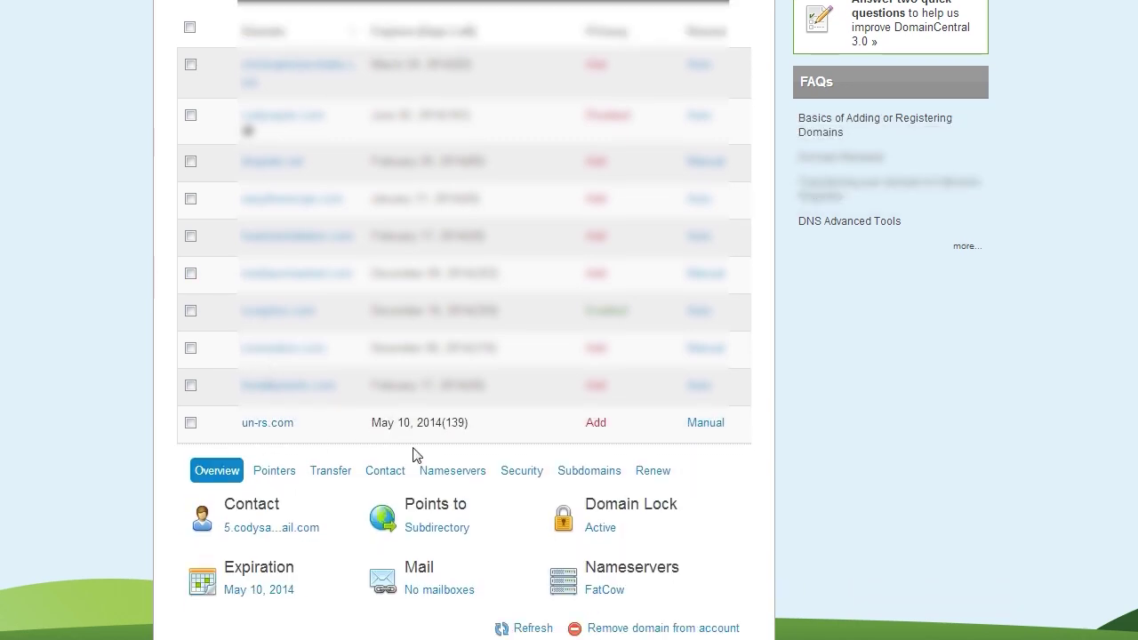
- Point the un-rs.com domain to the subdirectory /sites/unrs and save the pointer
mouse_move(449, 339)
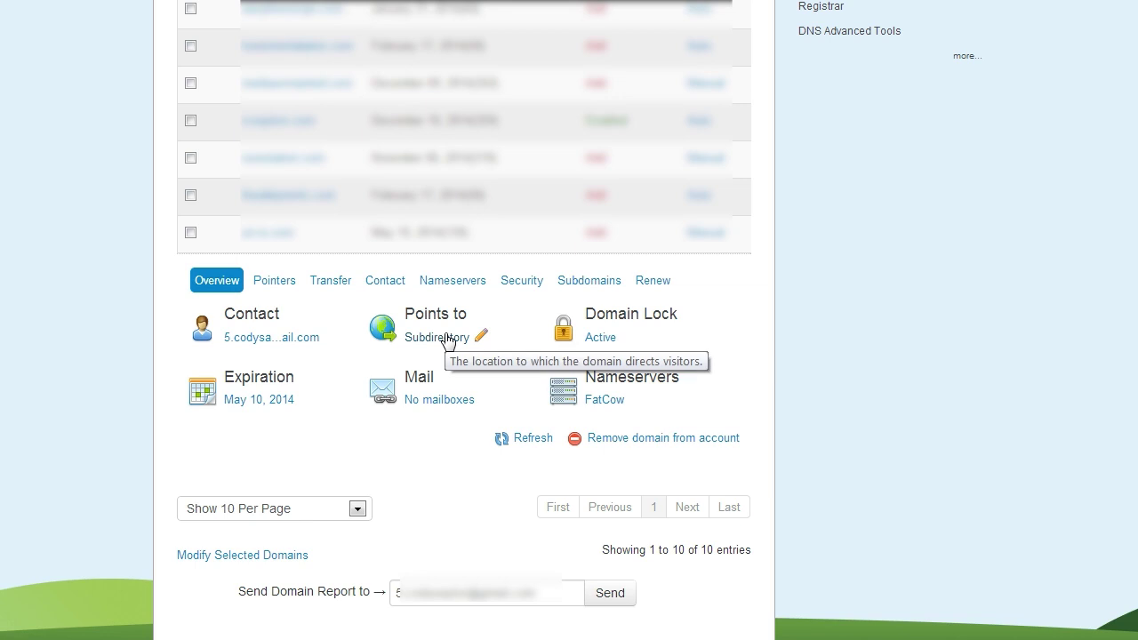
click(482, 335)
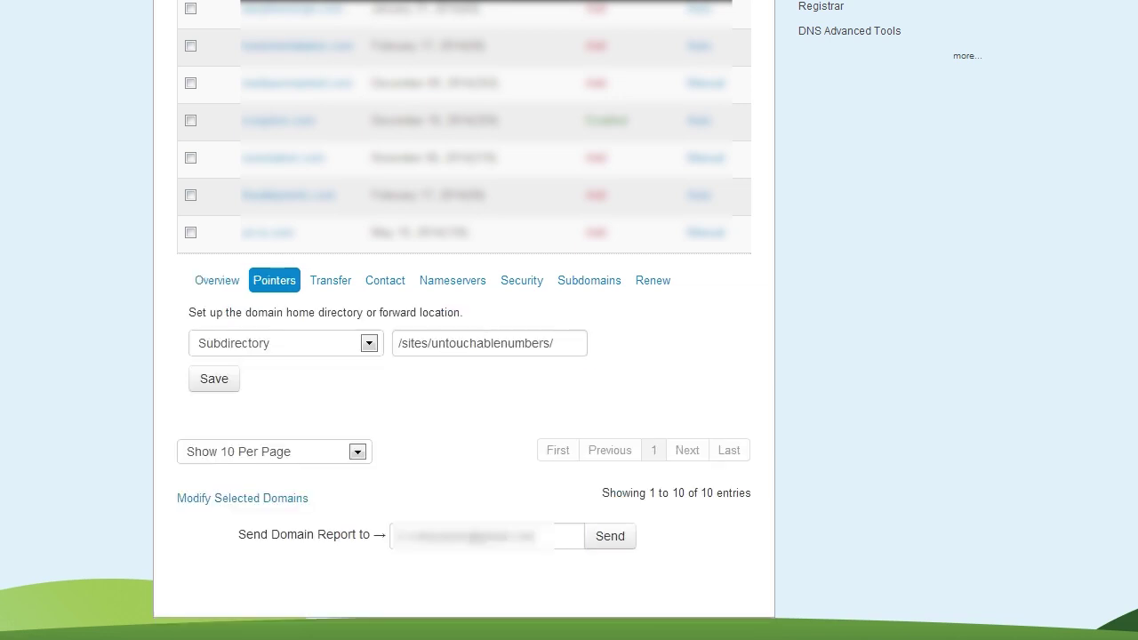
click(369, 344)
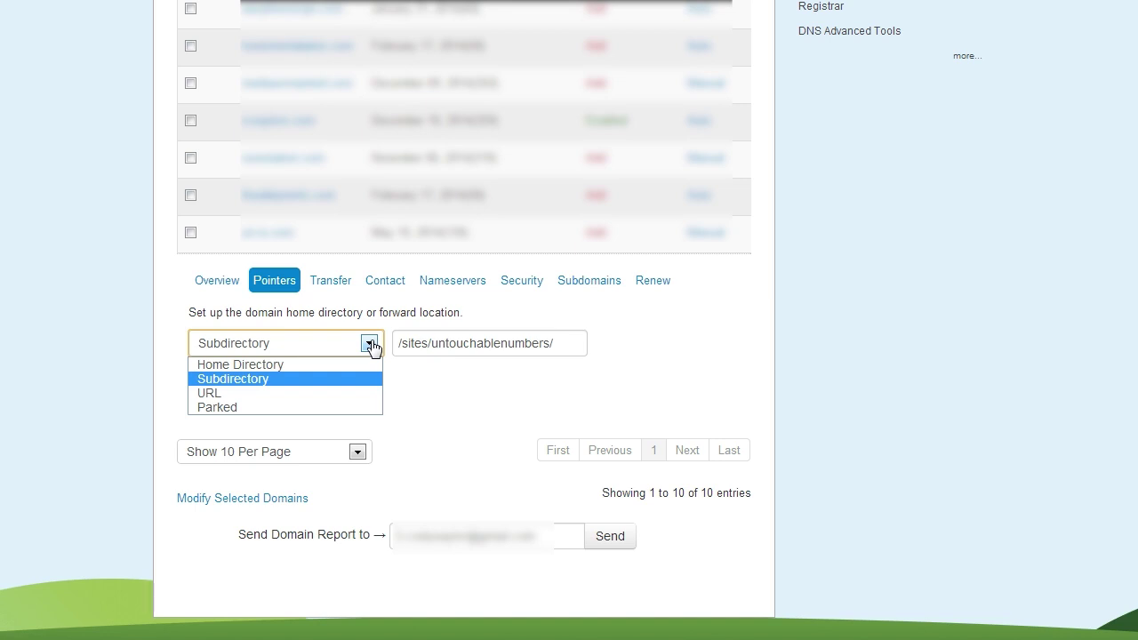
click(313, 380)
drag(553, 343, 431, 343)
text(unrs)
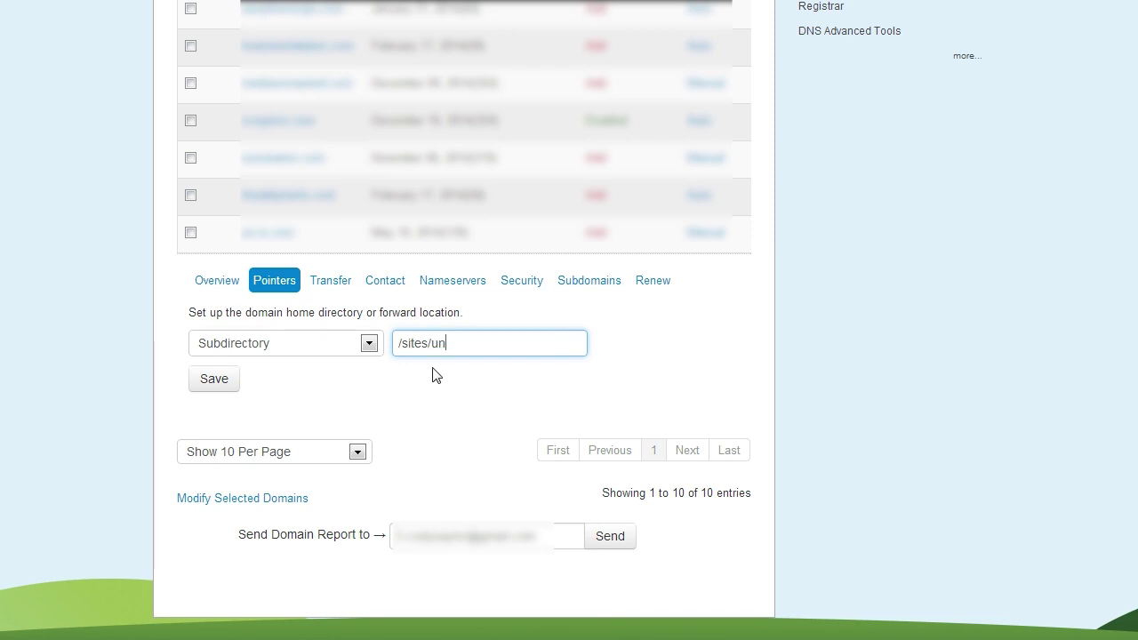
click(211, 389)
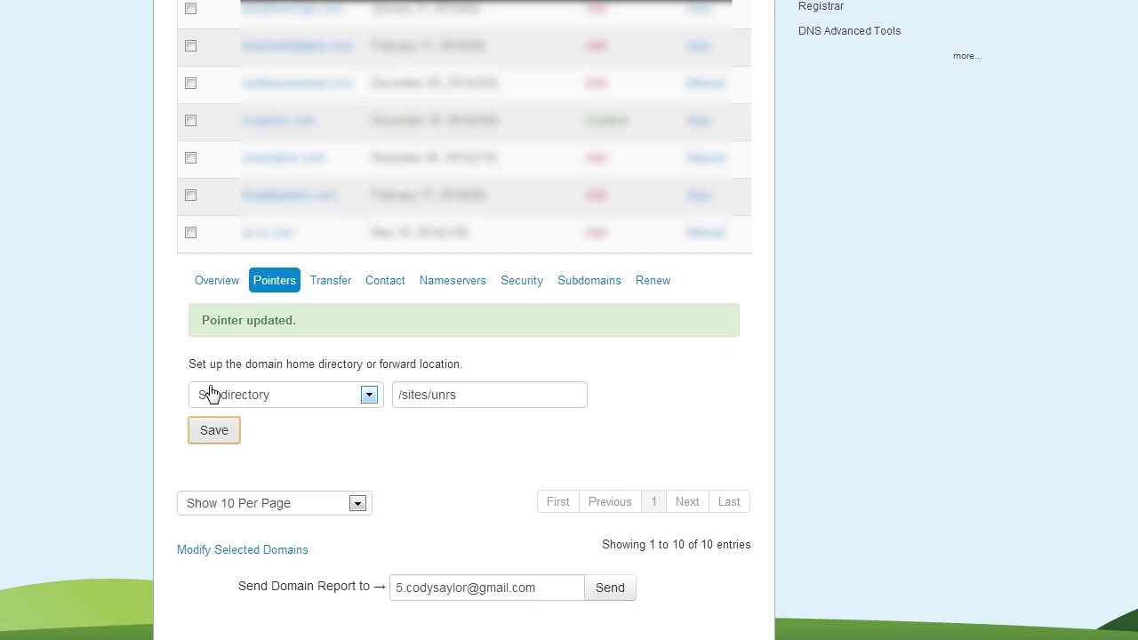
- Go to the WordPress installer from the website tools and start installing a brand new version
scroll(469, 340, up, 1)
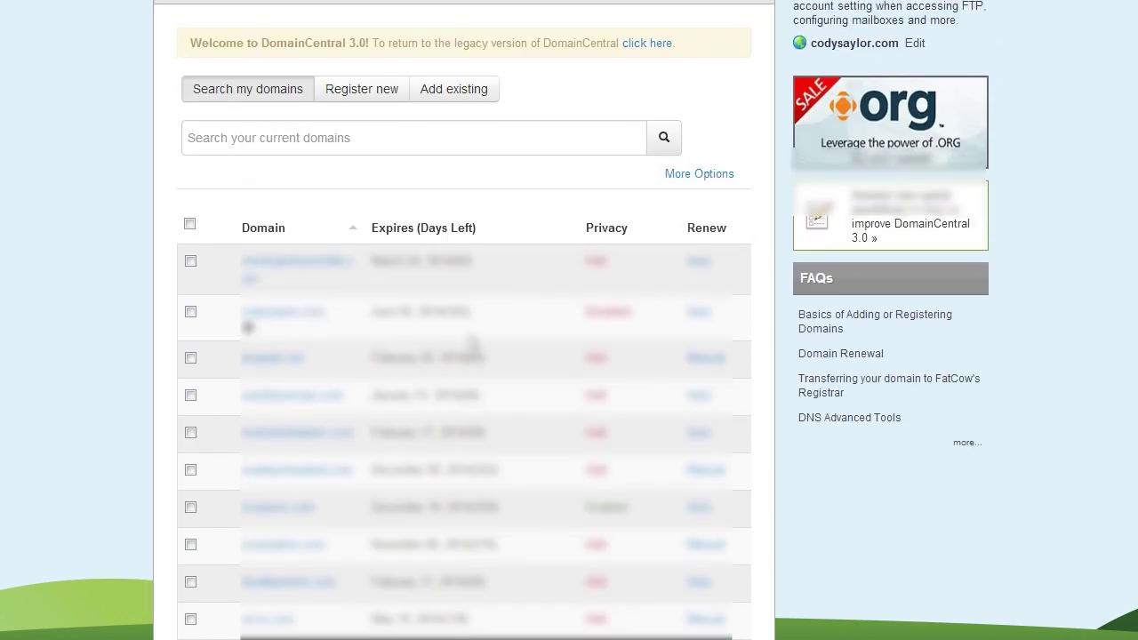
scroll(472, 343, up, 2)
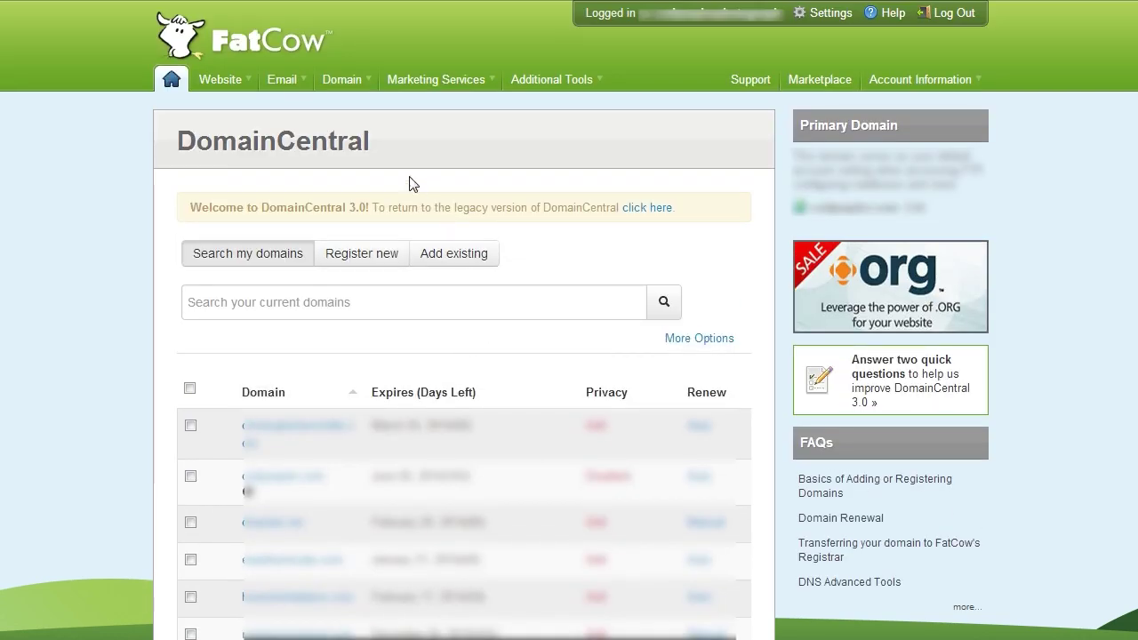
mouse_move(229, 87)
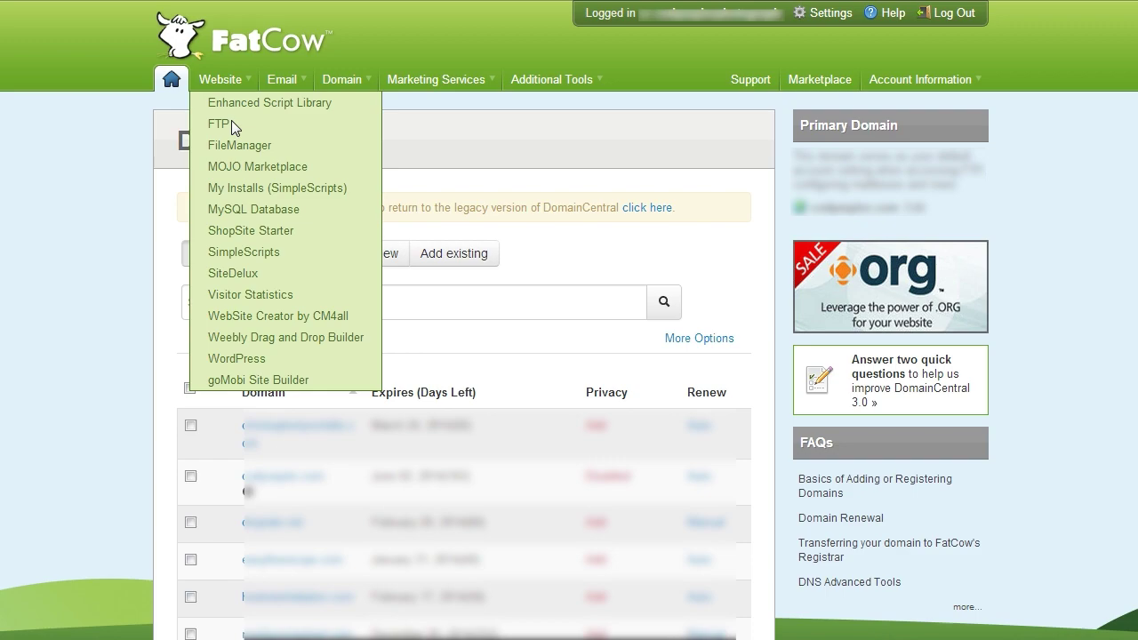
click(237, 358)
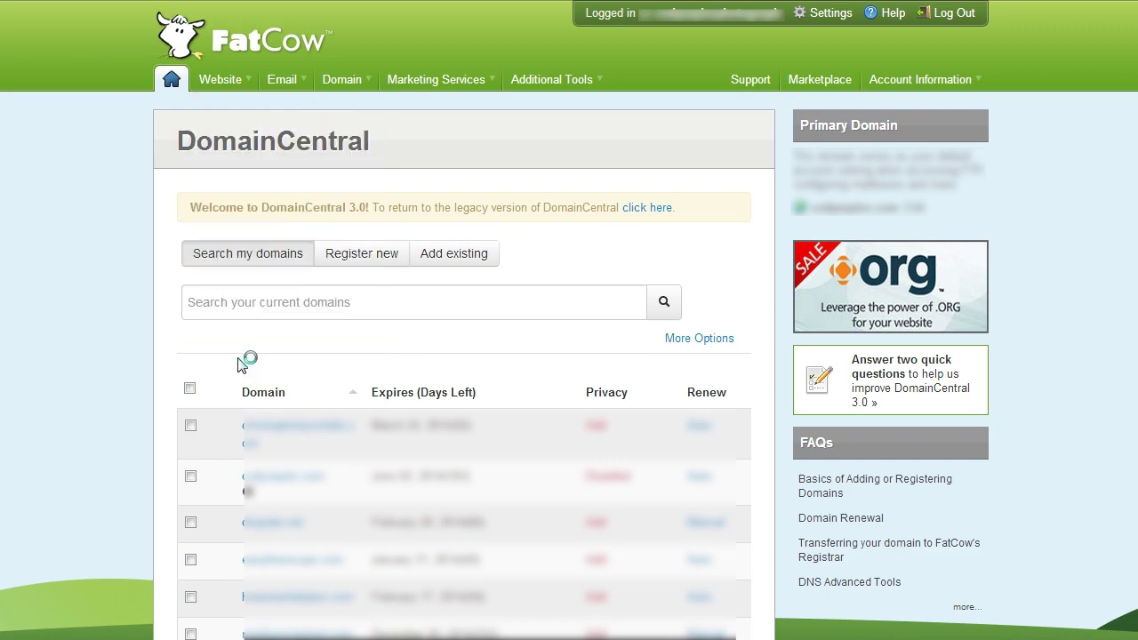
scroll(655, 394, down, 3)
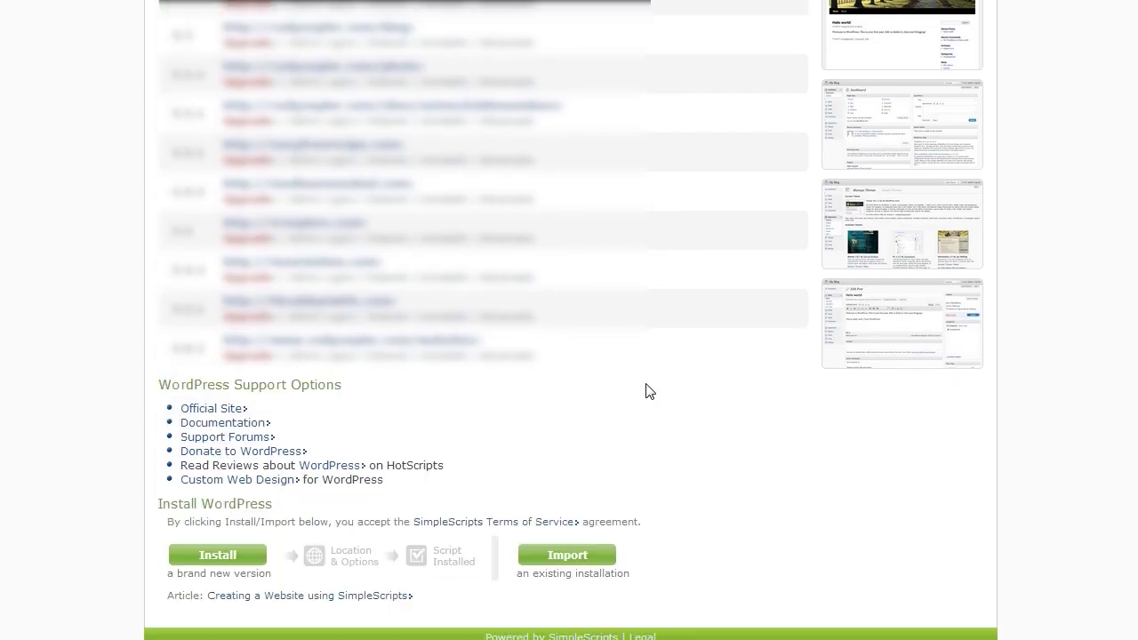
click(232, 561)
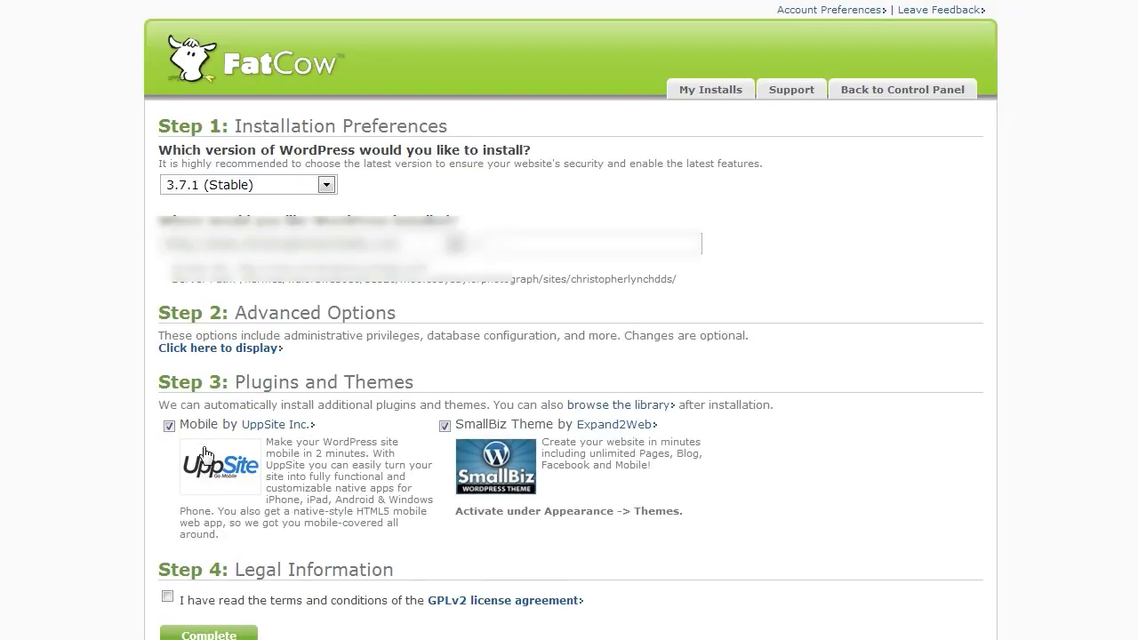
click(272, 188)
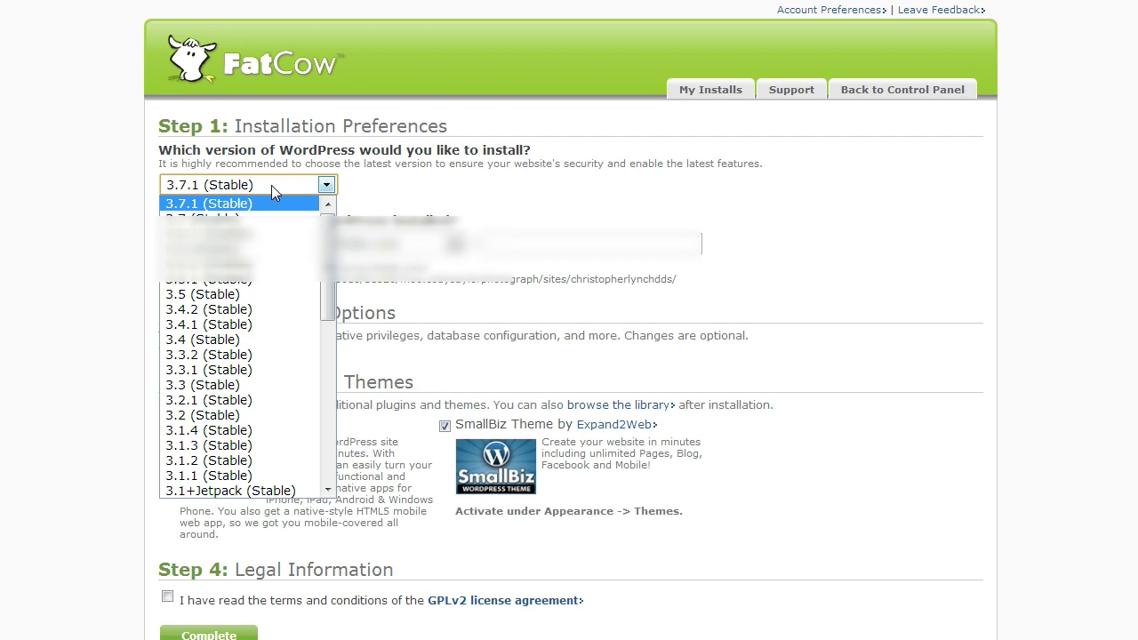
click(271, 185)
click(311, 245)
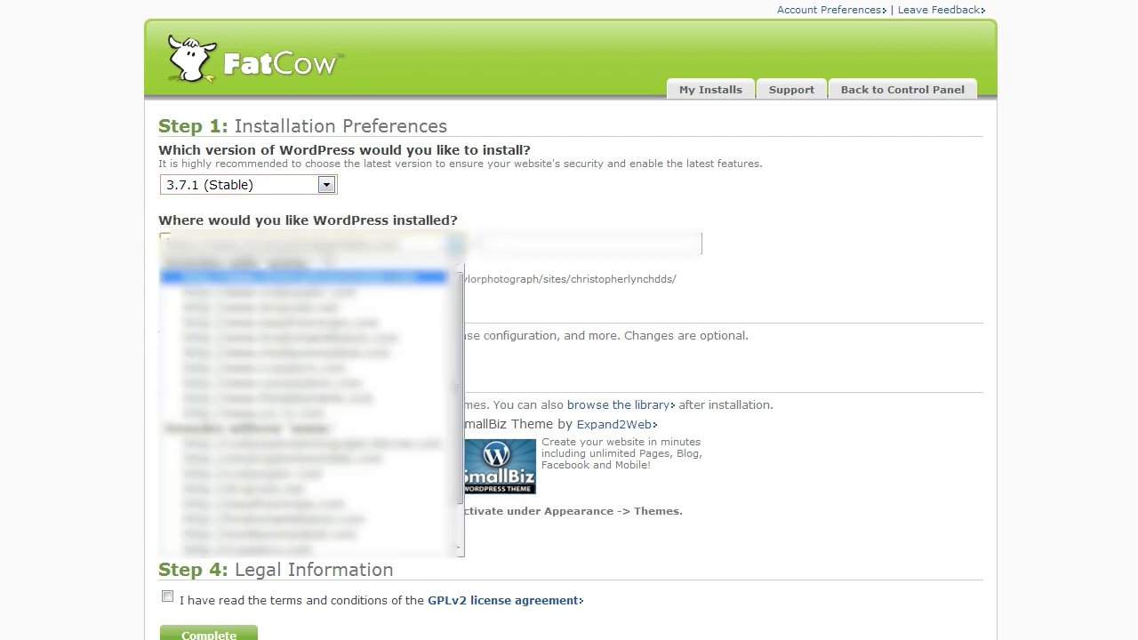
scroll(303, 397, down, 1)
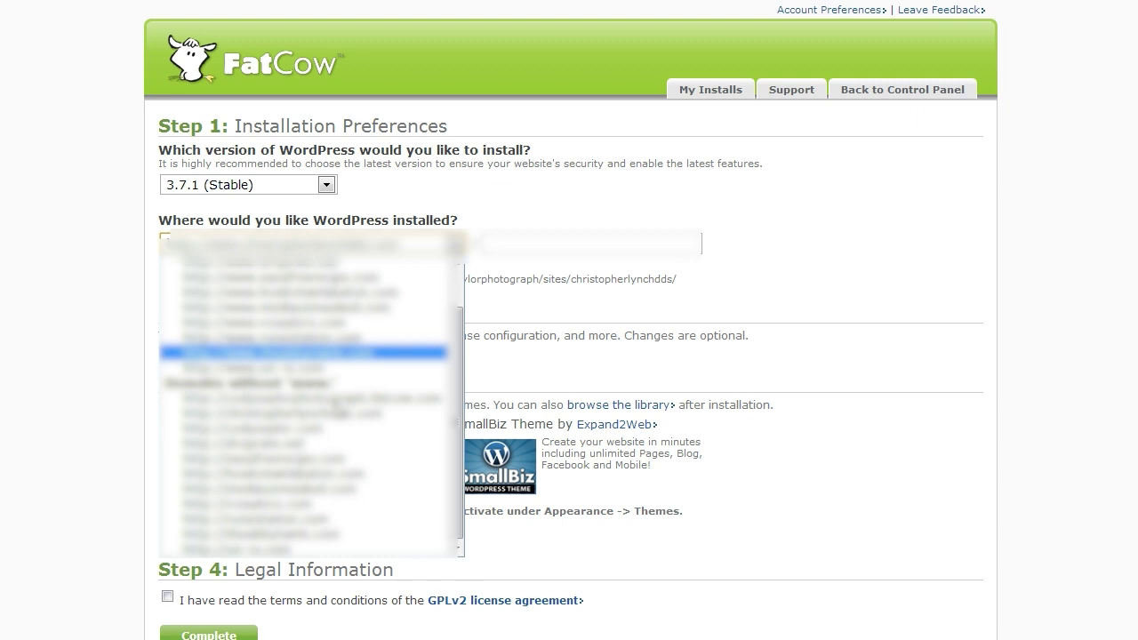
click(285, 549)
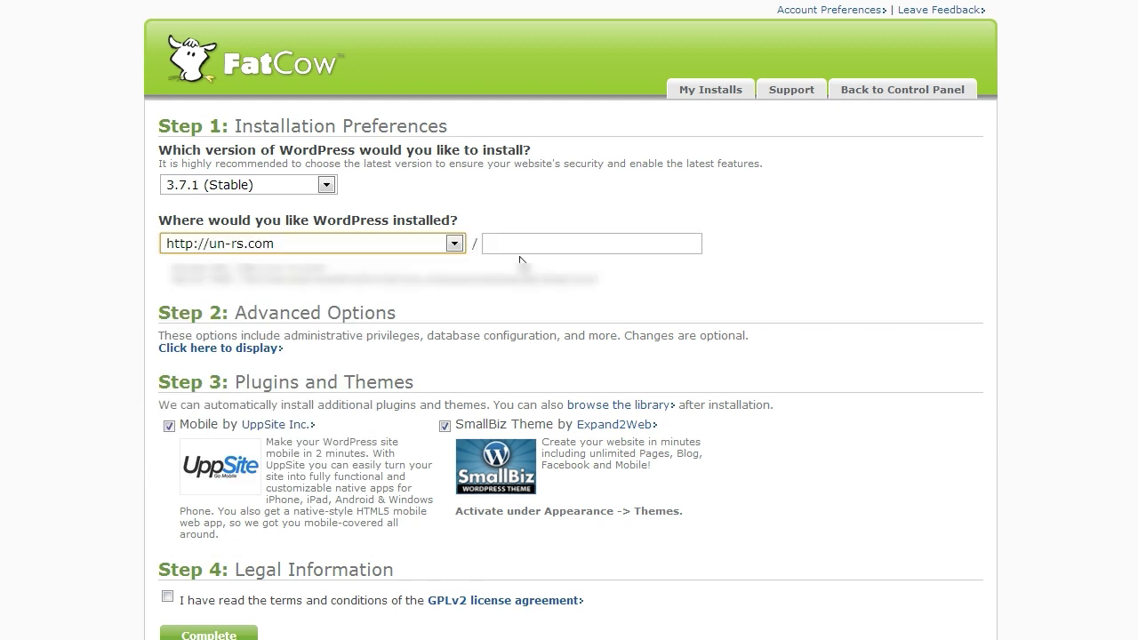
click(511, 244)
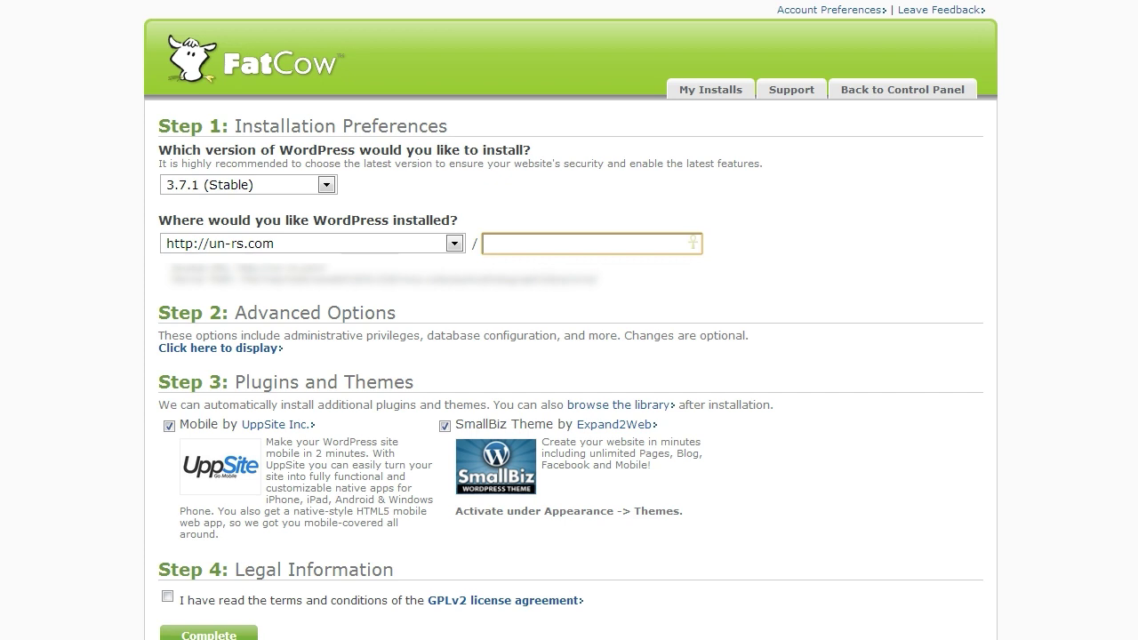
- Exclude the UppSite Mobile plugin and SmallBiz theme, accept the GPLv2 license agreement, and complete the WordPress installation
scroll(569, 320, down, 1)
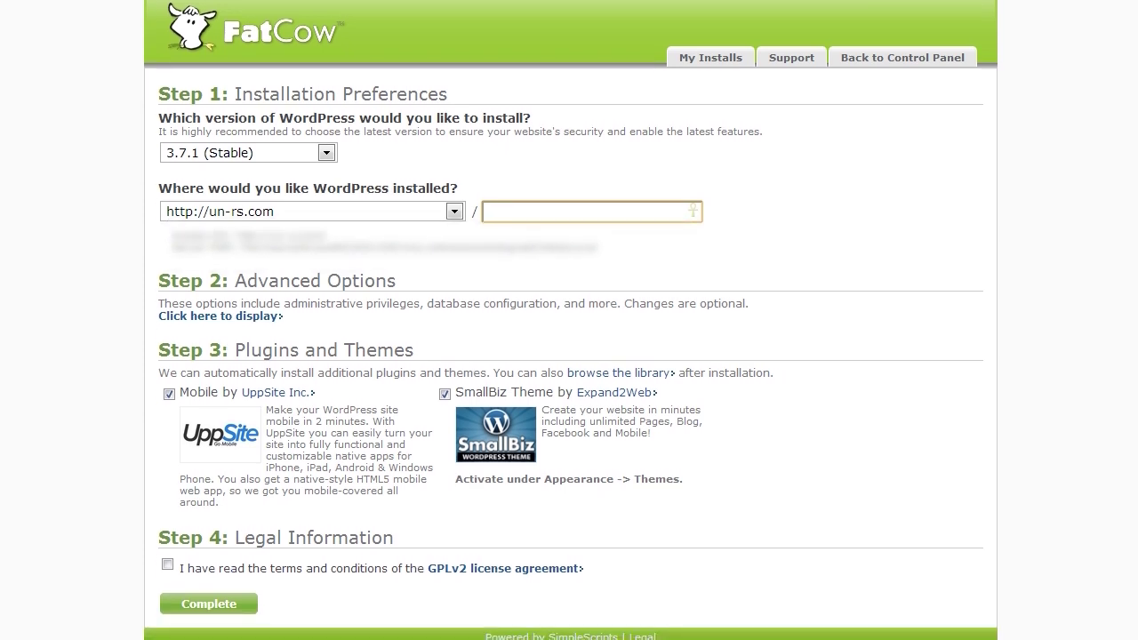
click(188, 396)
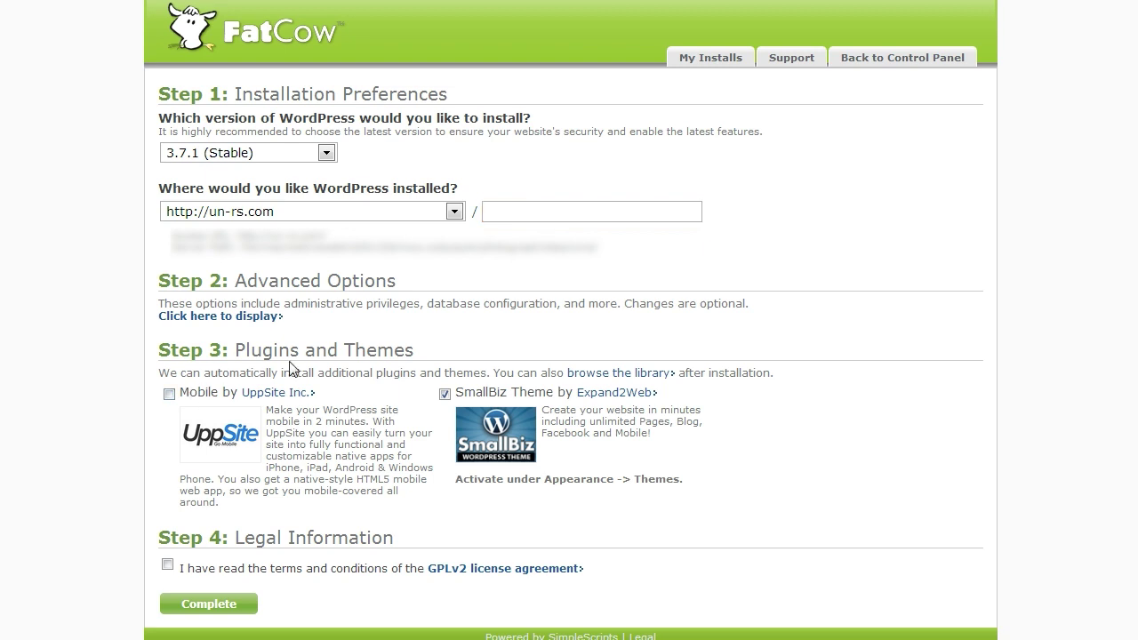
click(476, 396)
click(234, 573)
click(220, 608)
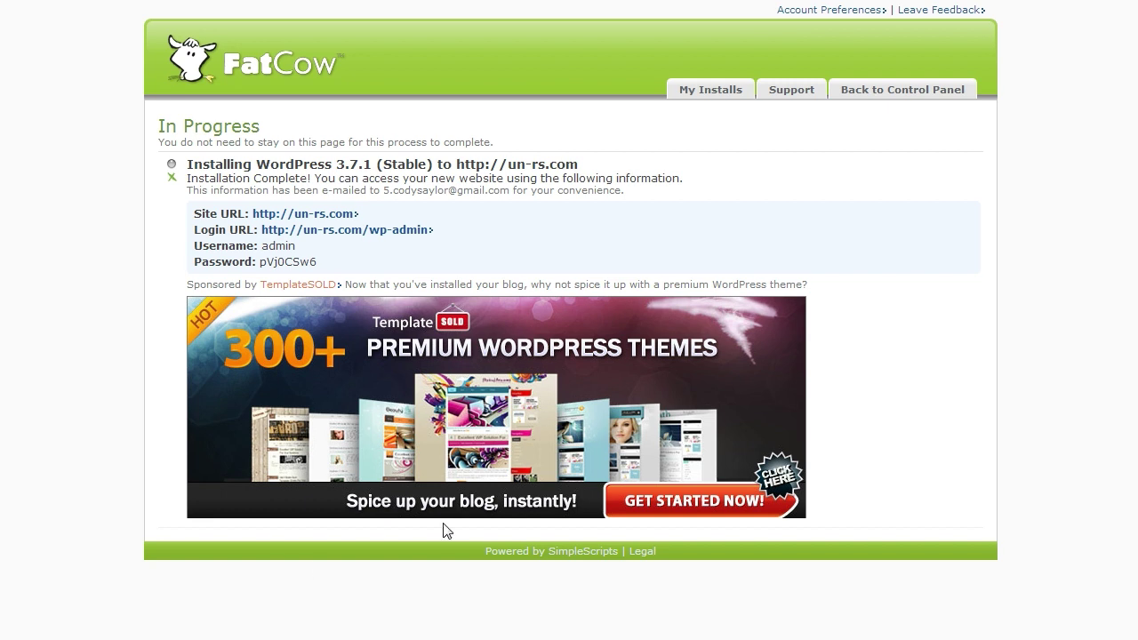
- Copy the generated WordPress admin password from the installation details
double_click(281, 261)
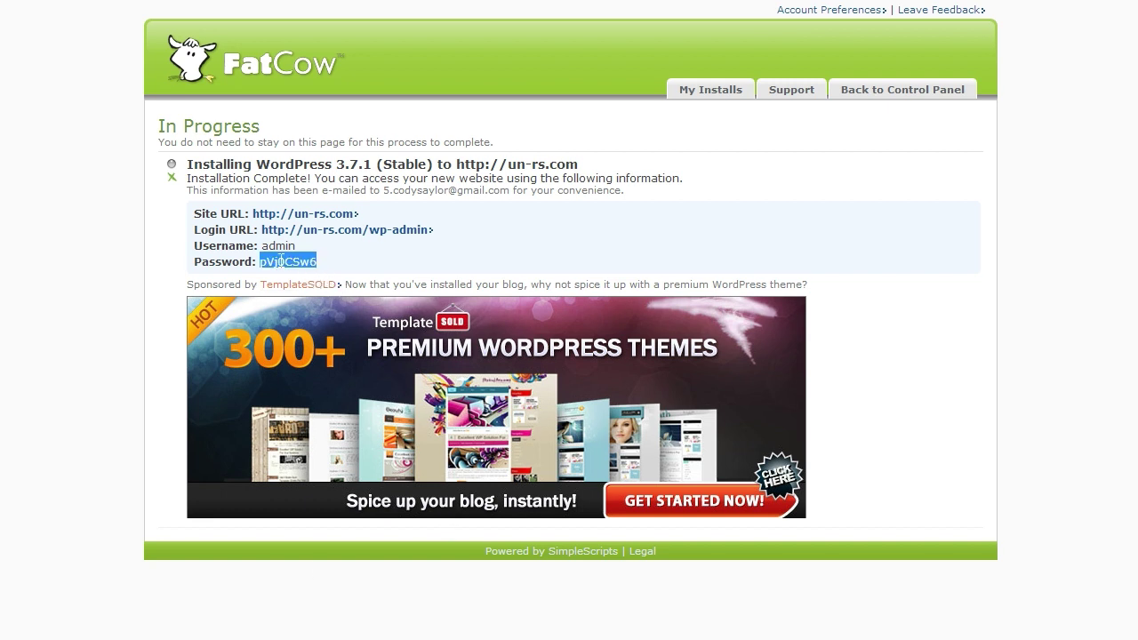
right_click(299, 262)
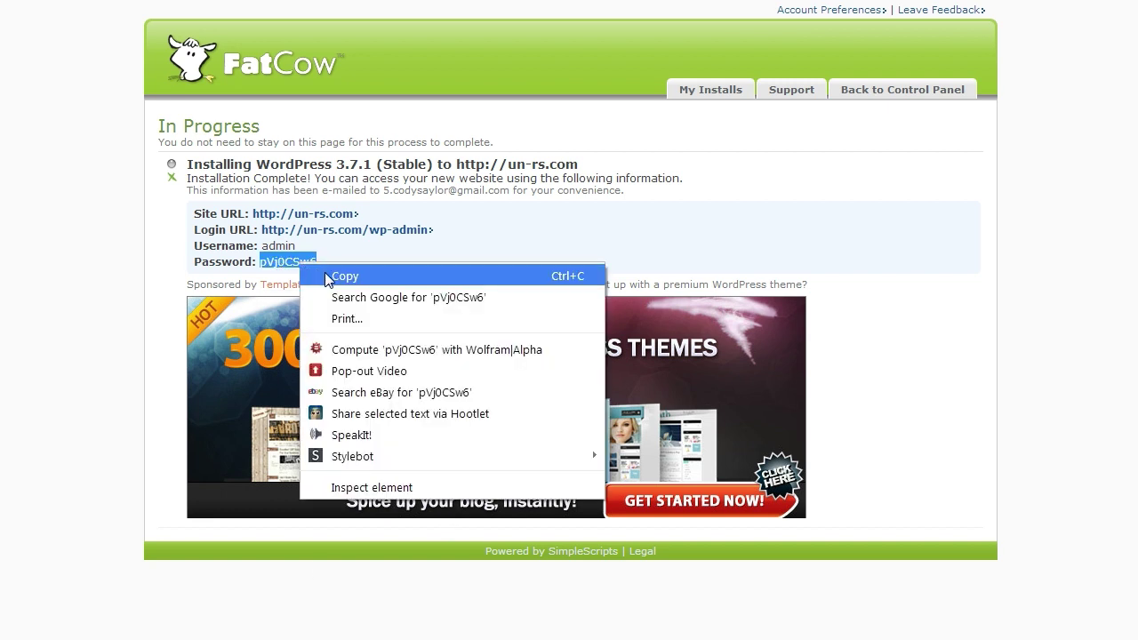
click(326, 275)
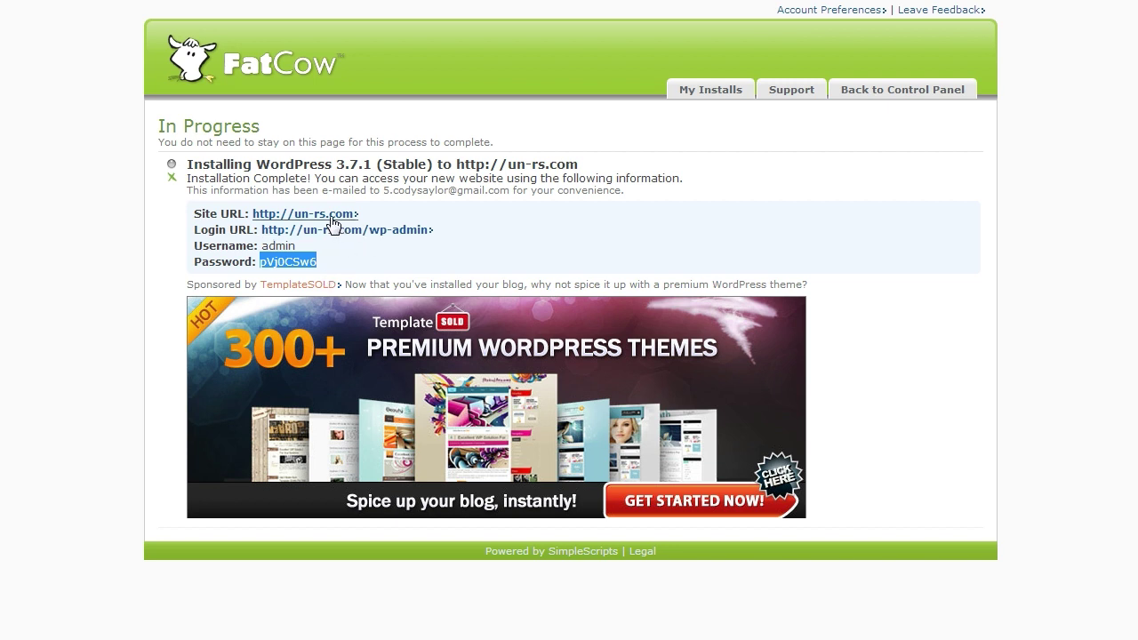
- Open the new site's WordPress login page and log in as admin with the copied account password
click(338, 233)
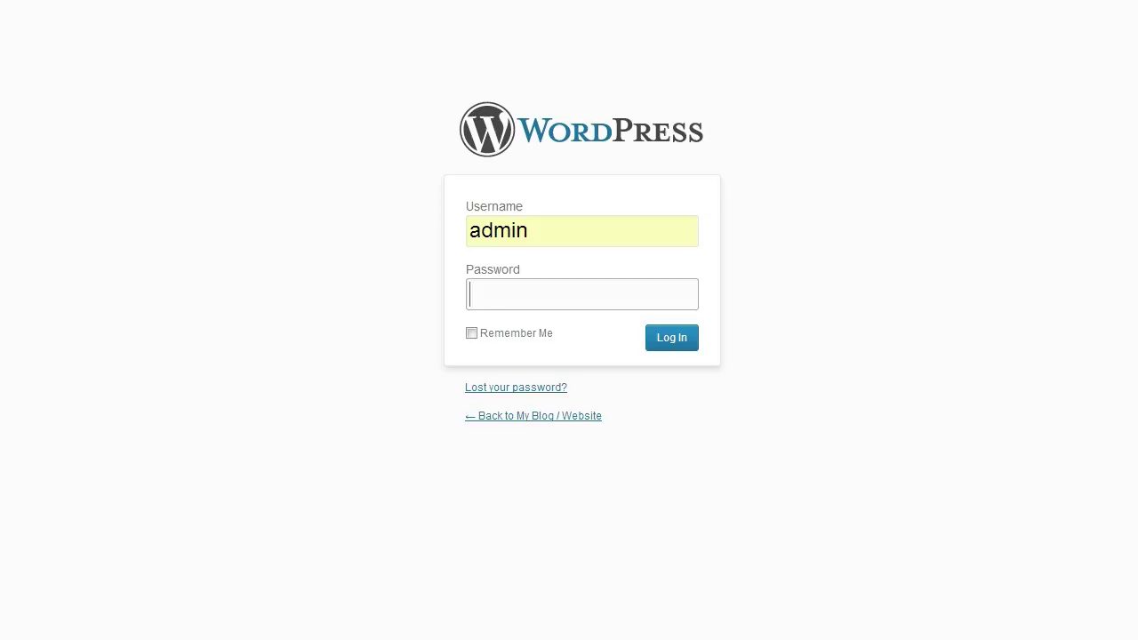
right_click(519, 306)
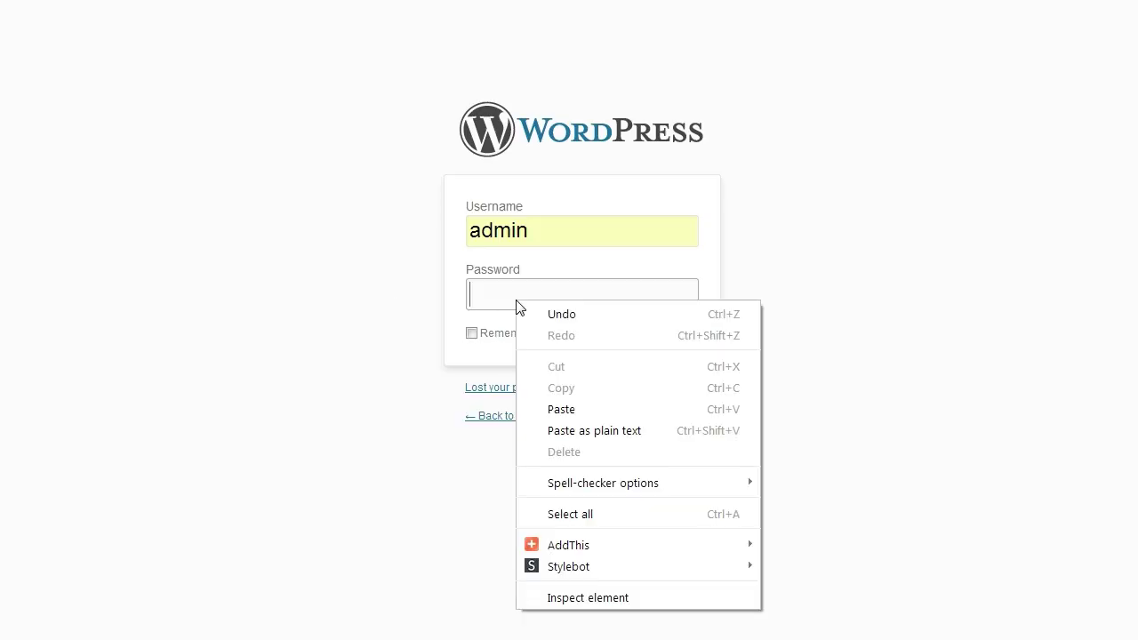
click(547, 409)
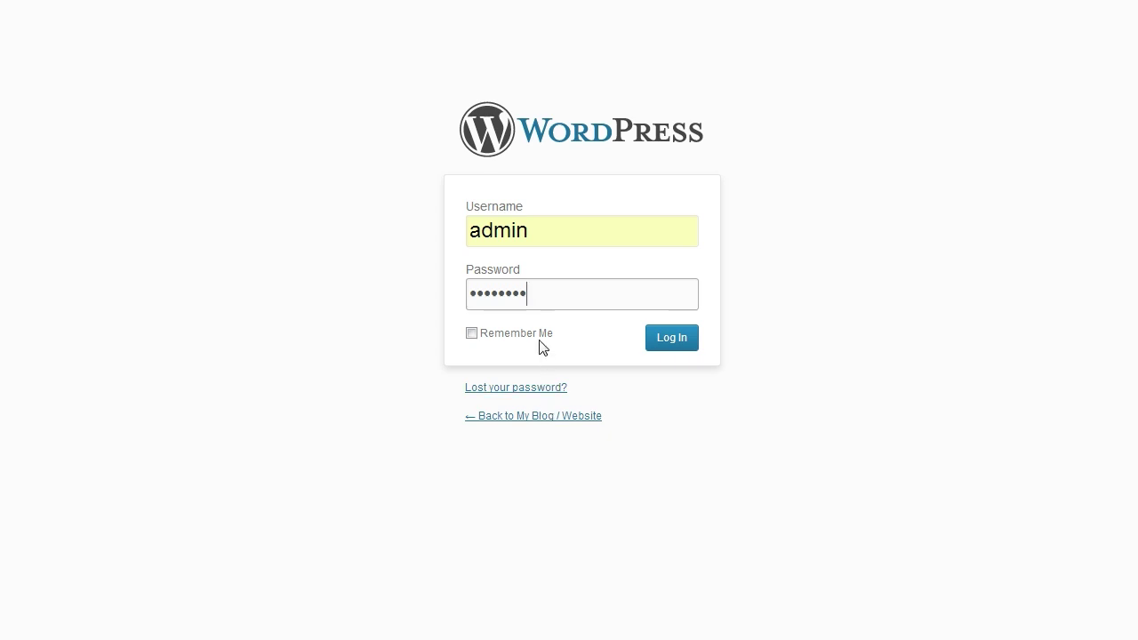
click(669, 338)
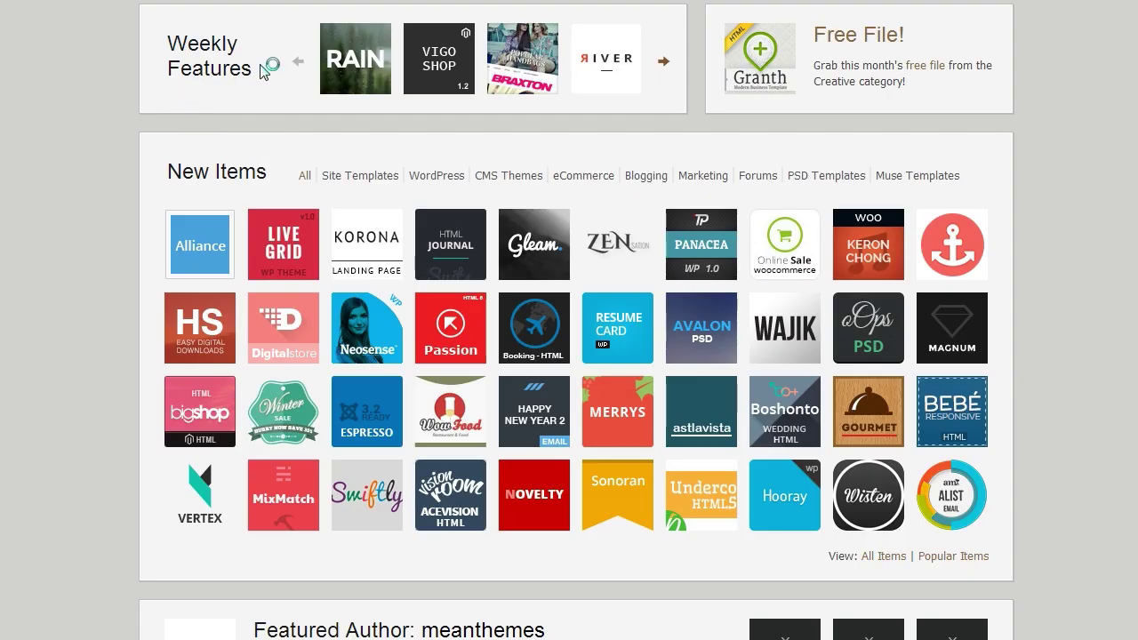
- Examine the previews of weekly featured and new themes on ThemeForest, such as Vigo Shop, River, Live Grid and Online Sale
mouse_move(326, 64)
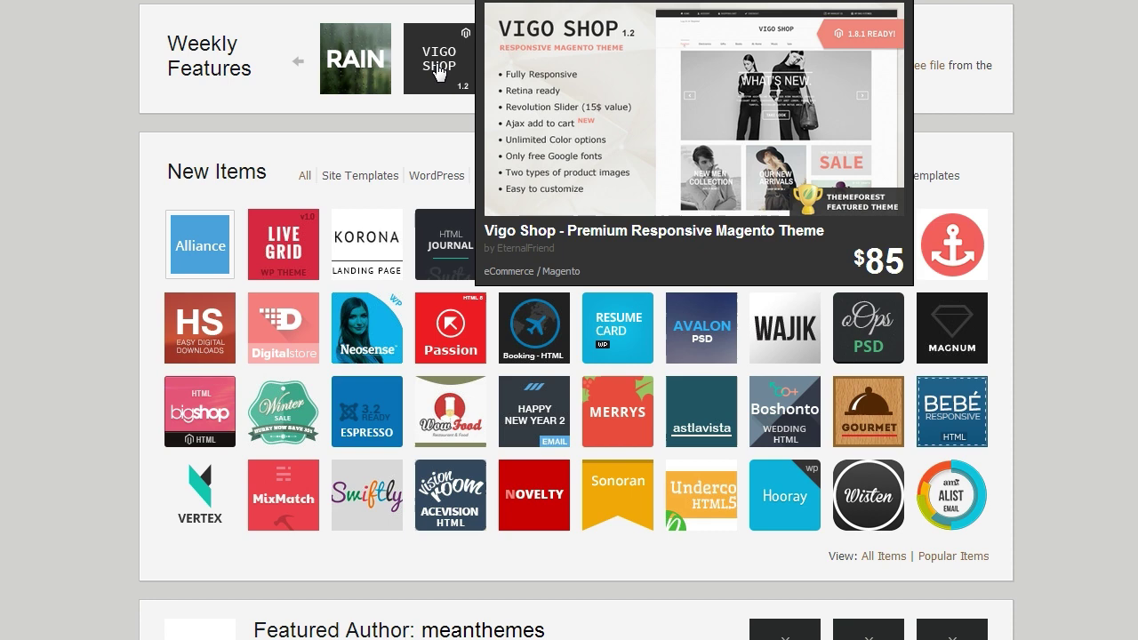
mouse_move(538, 75)
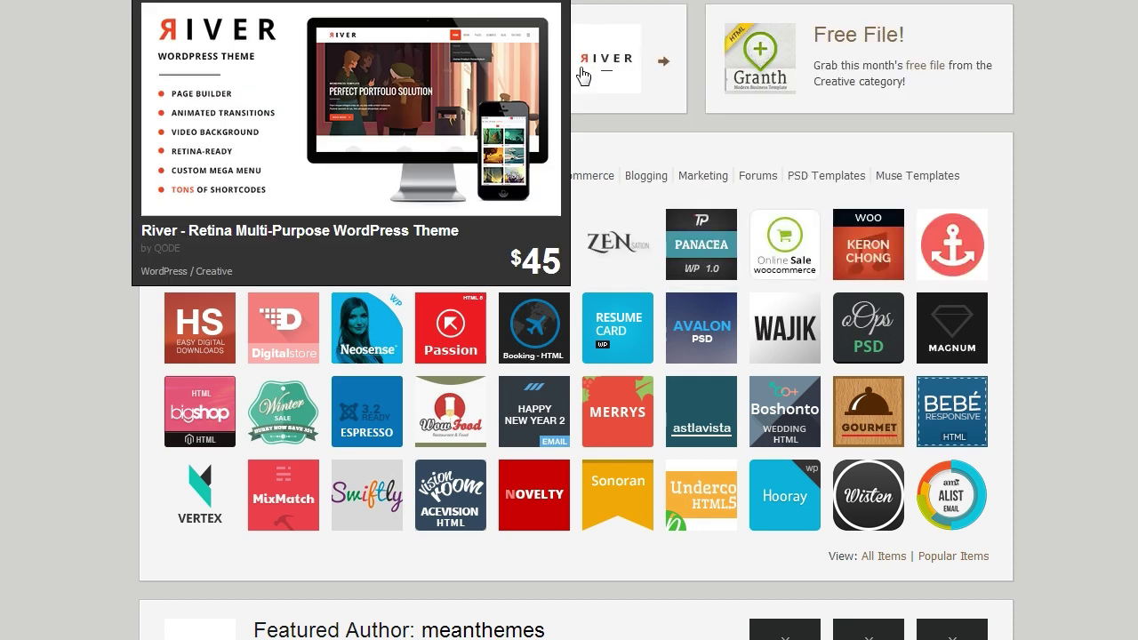
mouse_move(204, 228)
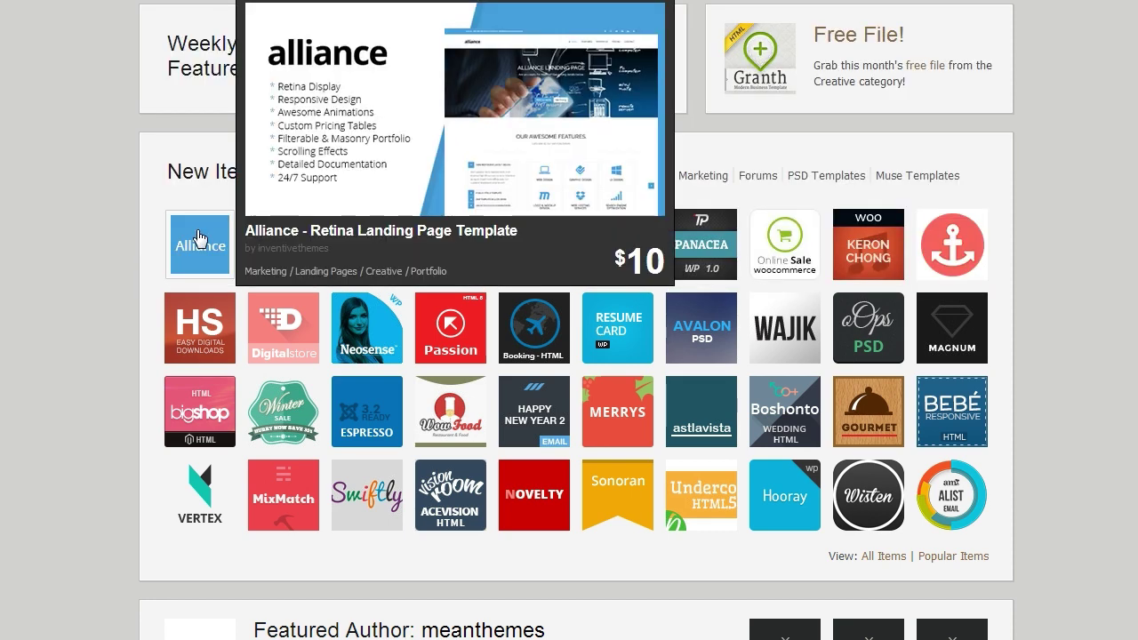
mouse_move(271, 241)
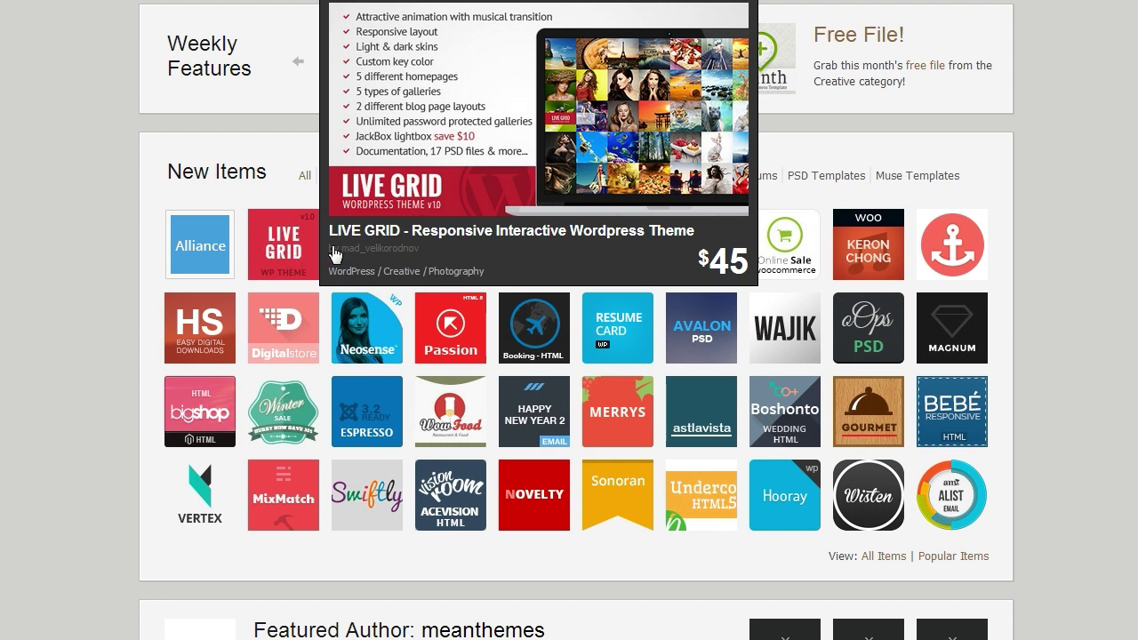
mouse_move(445, 253)
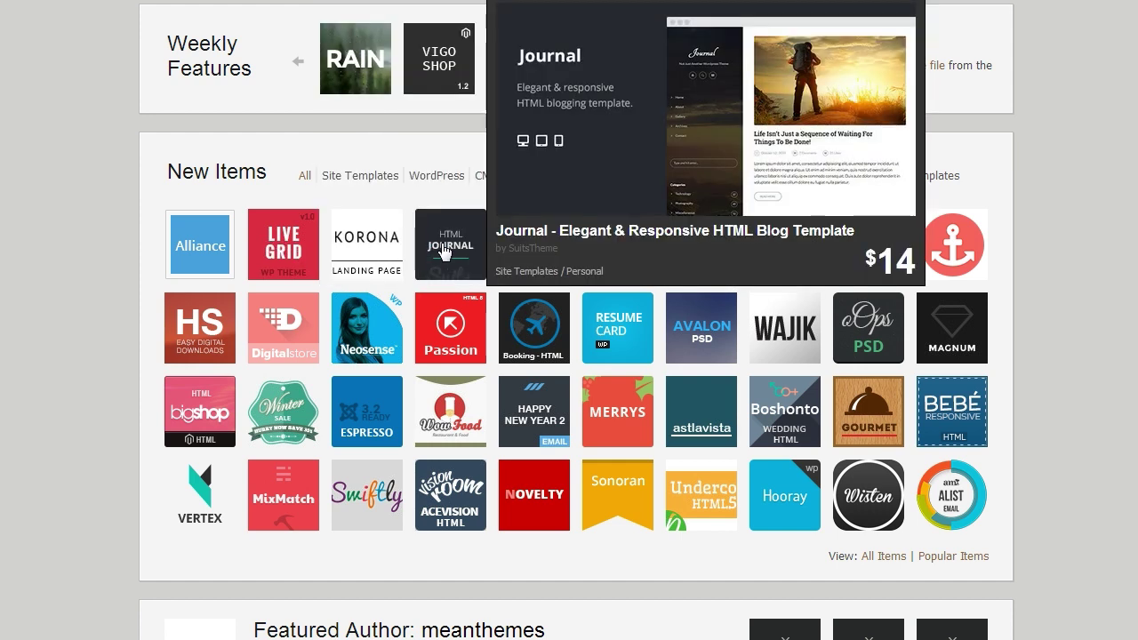
mouse_move(603, 255)
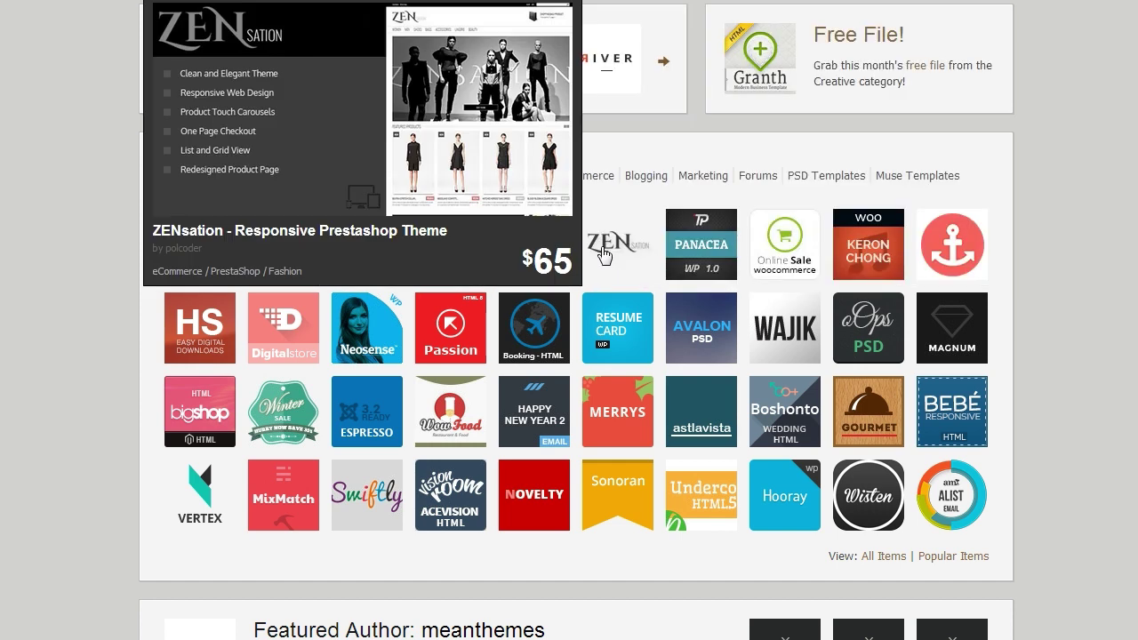
mouse_move(693, 257)
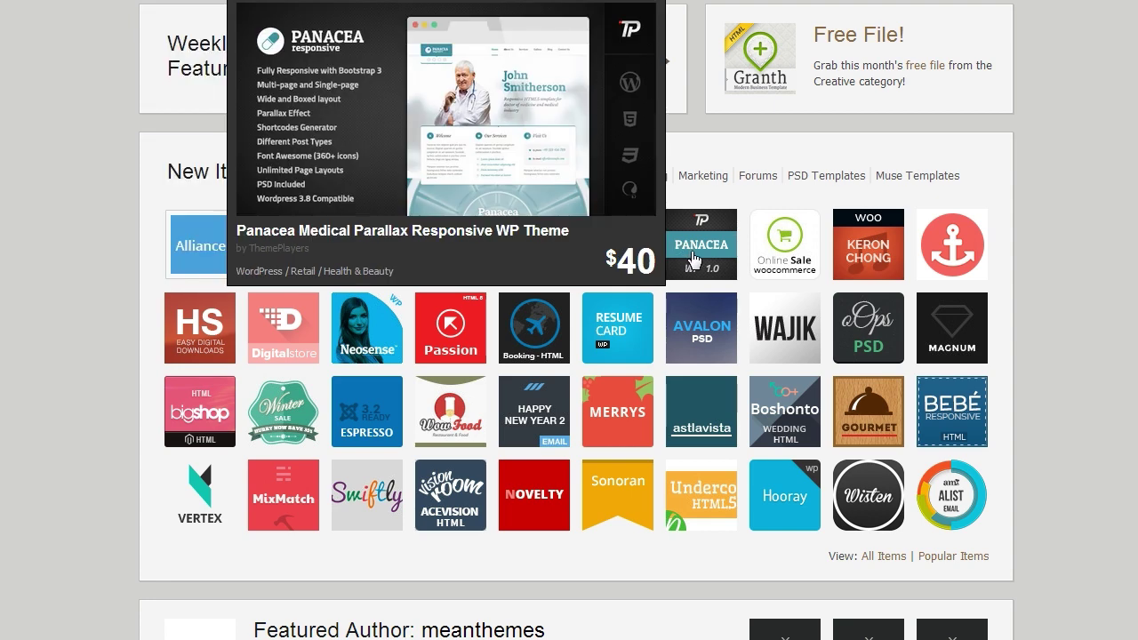
mouse_move(763, 259)
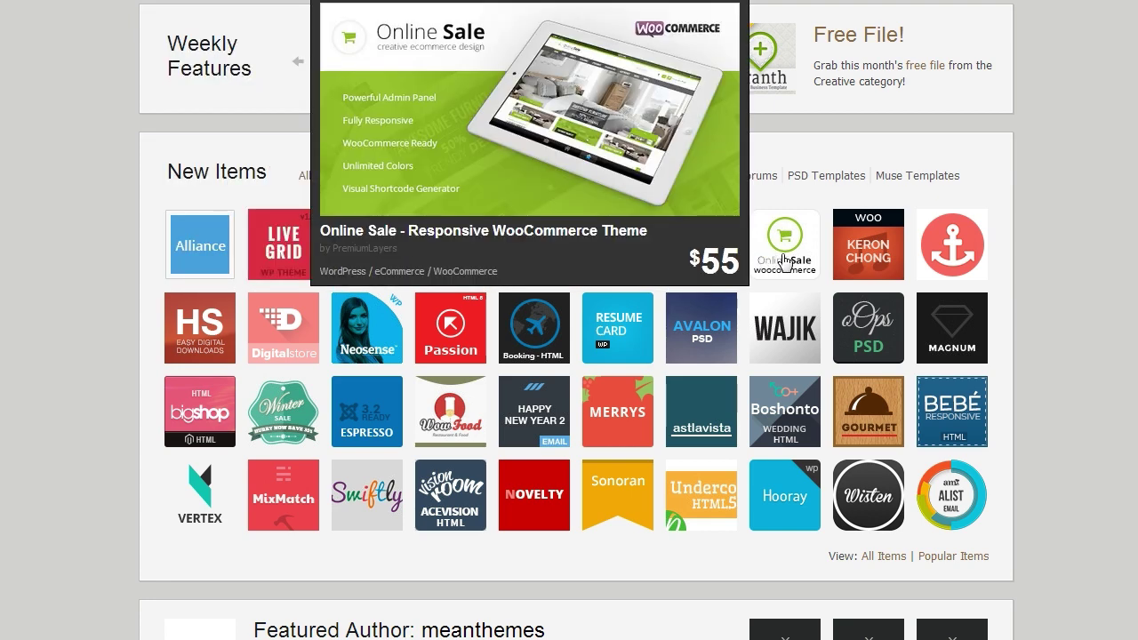
mouse_move(877, 272)
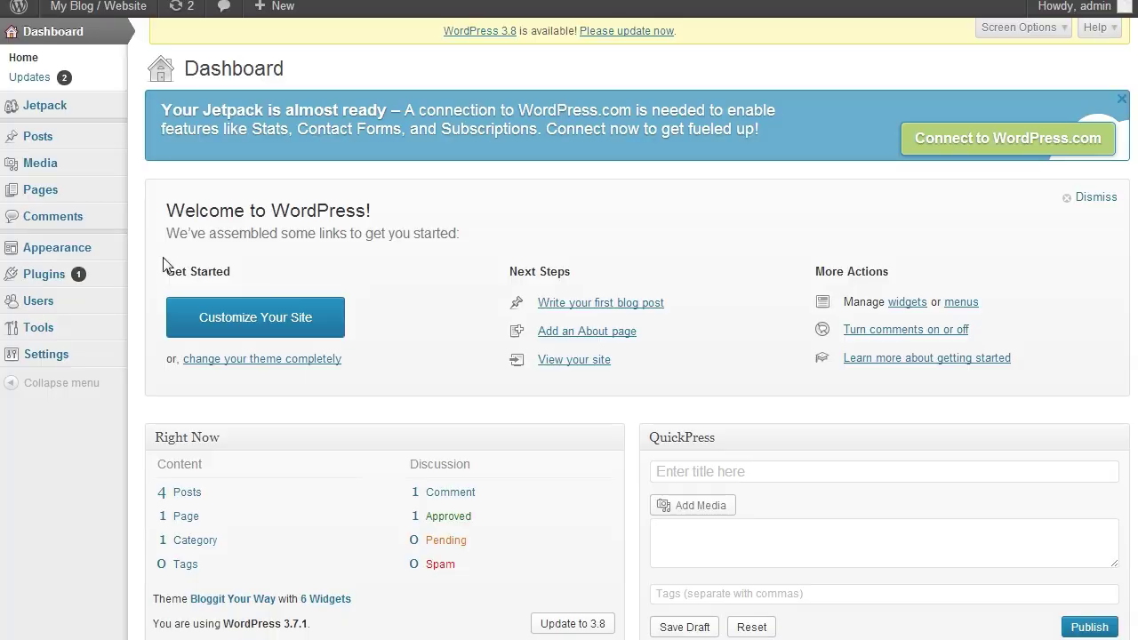
- Open the WordPress theme customizer for Bloggit Your Way and look through its Site Title & Tagline, Content and Images settings
mouse_move(41, 246)
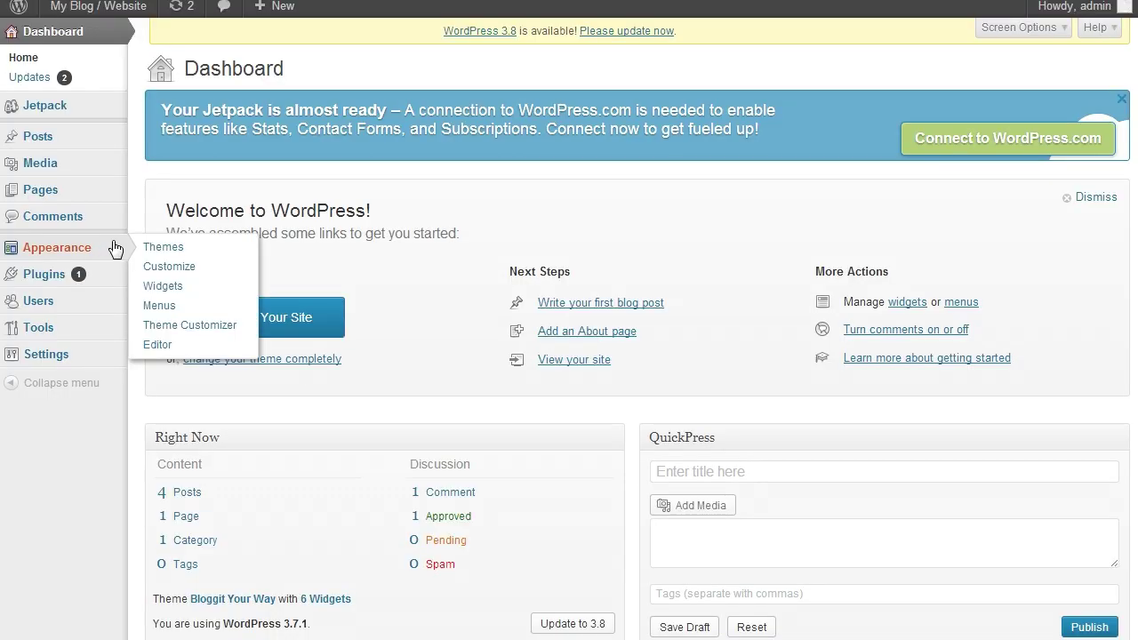
click(178, 328)
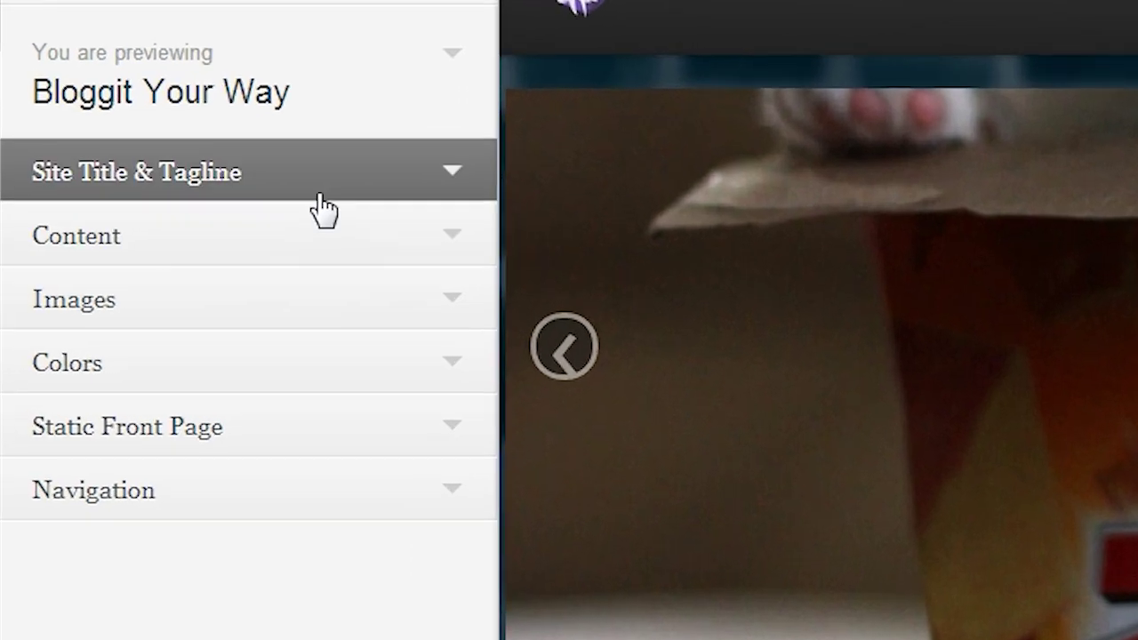
click(320, 194)
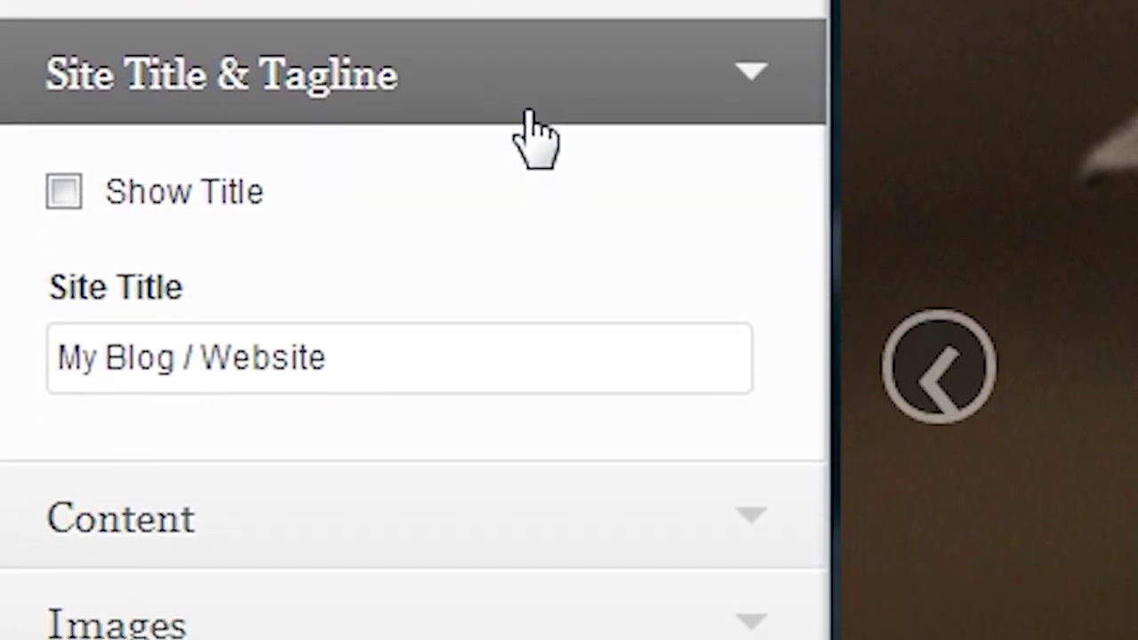
click(387, 325)
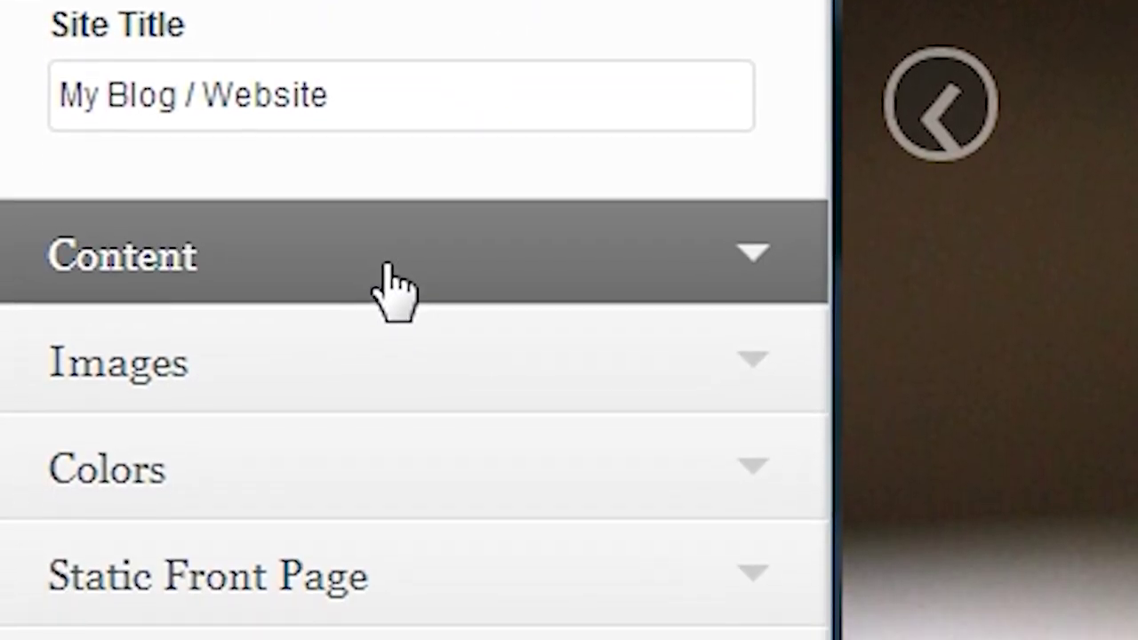
scroll(747, 338, down, 5)
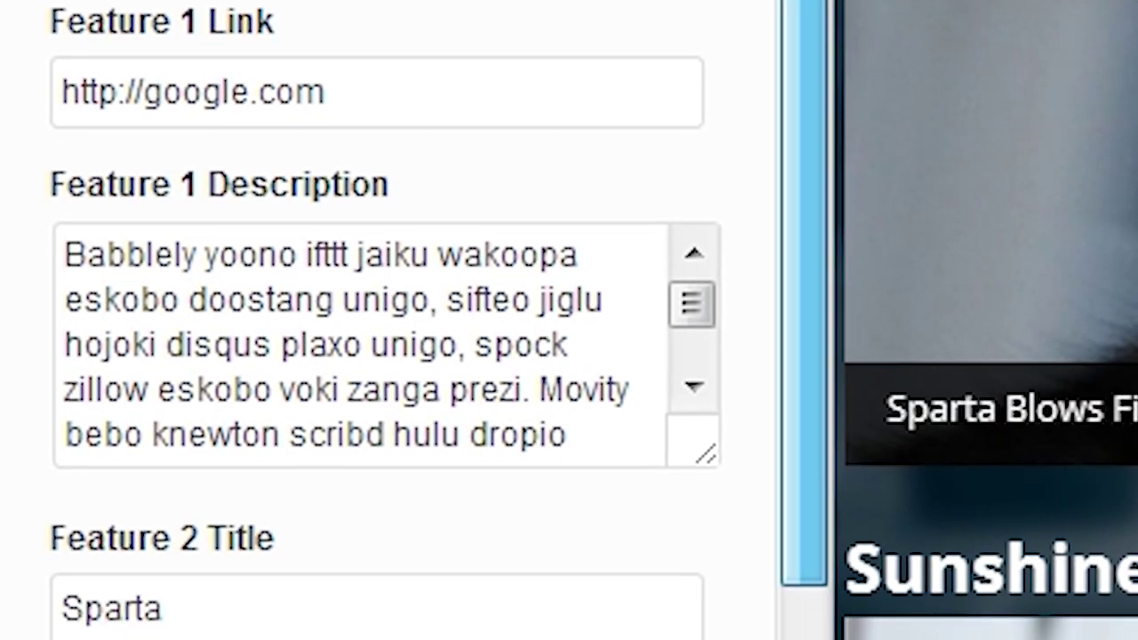
scroll(756, 53, down, 4)
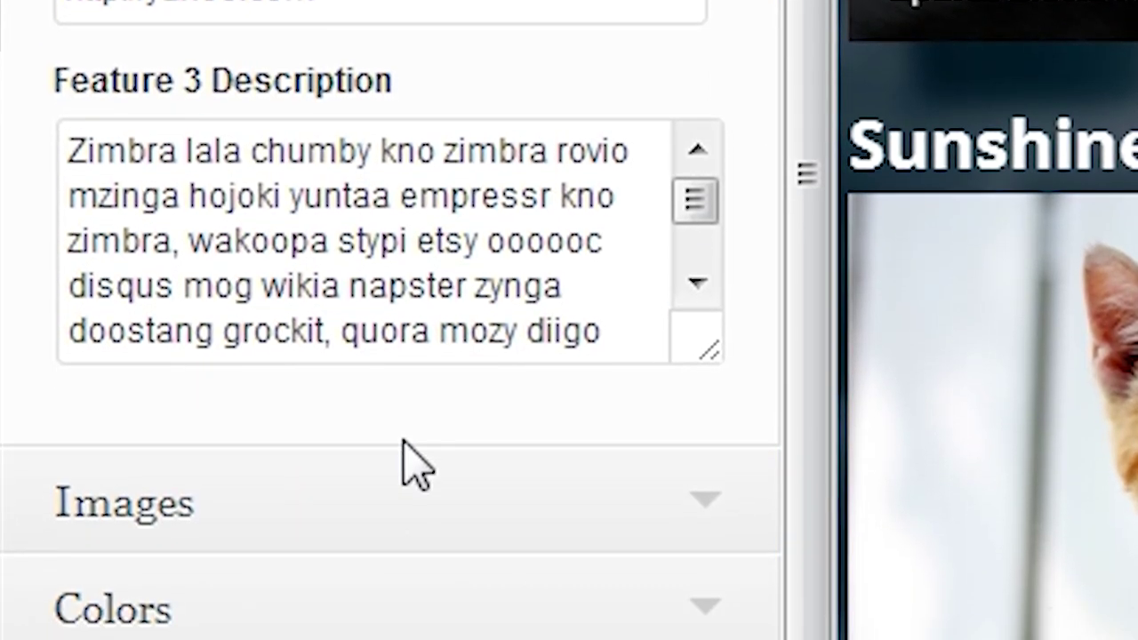
click(373, 485)
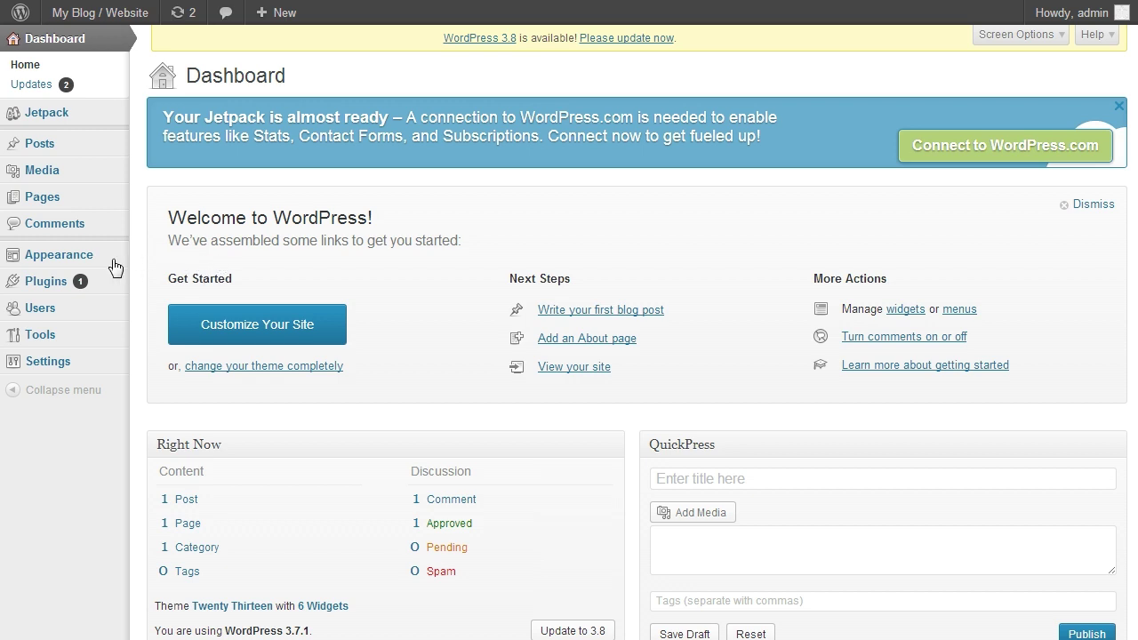
- From the WordPress dashboard, go to the page for installing a theme from an uploaded .zip file
mouse_move(116, 263)
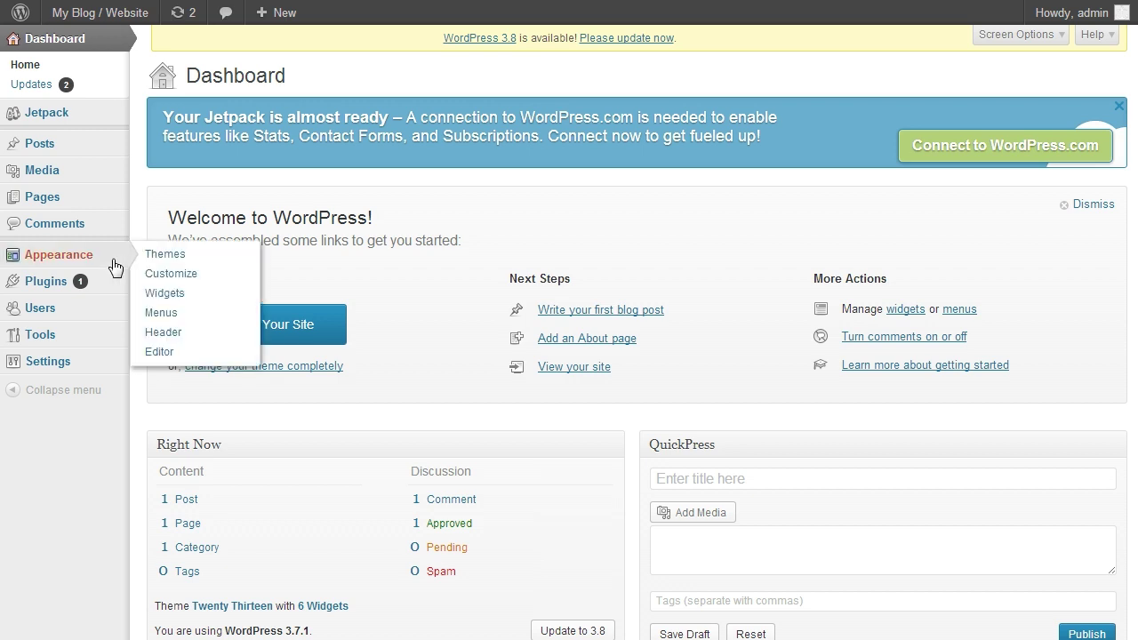
click(165, 254)
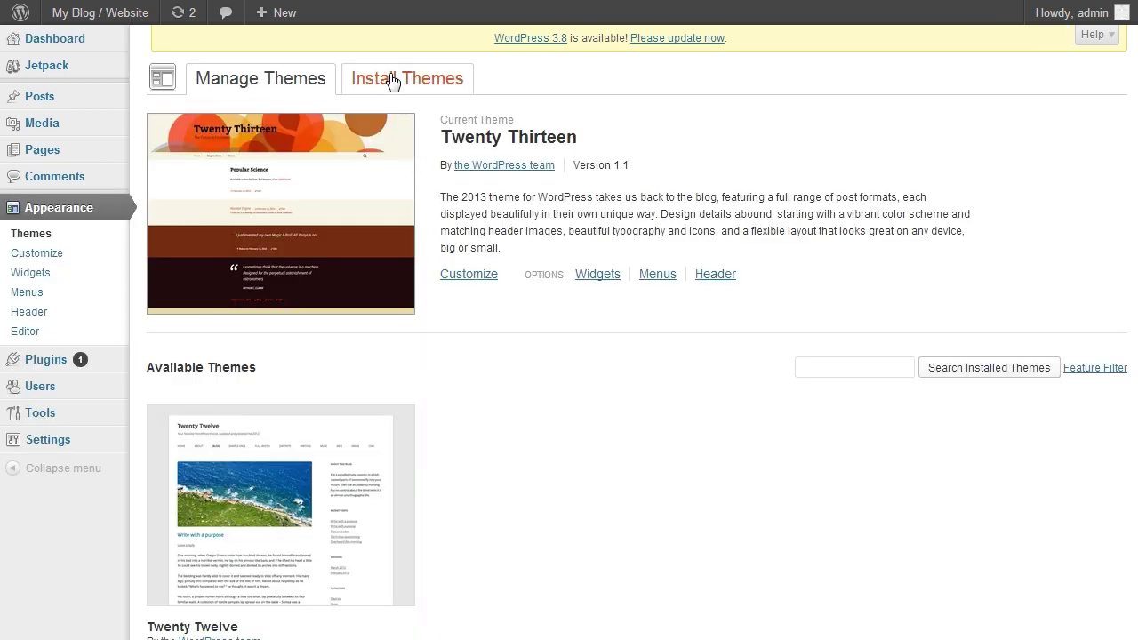
click(392, 81)
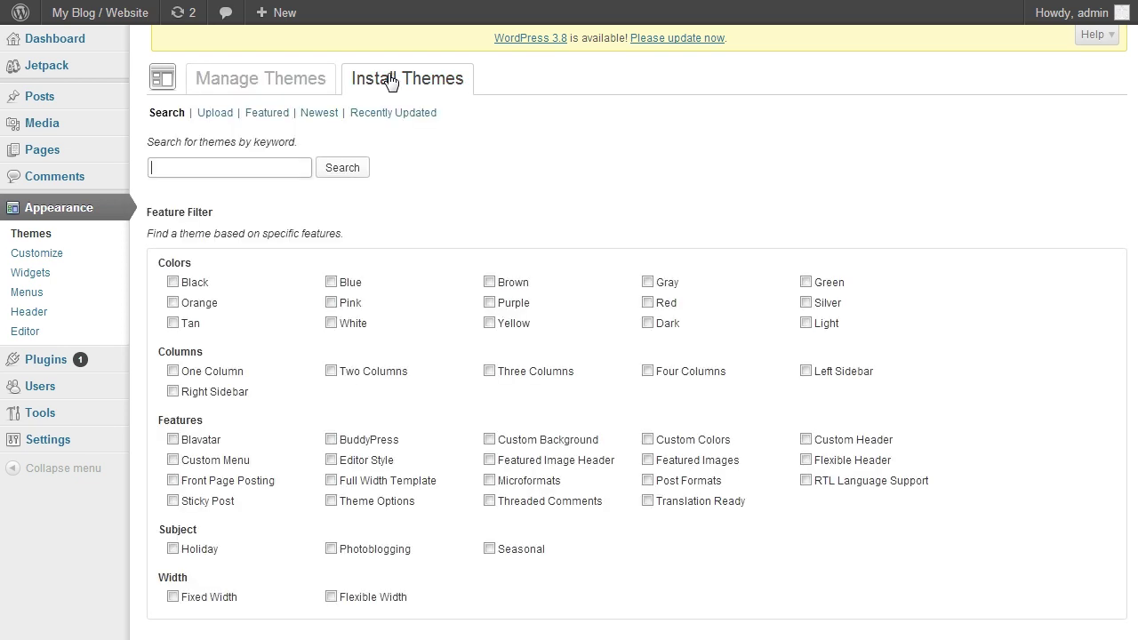
click(216, 113)
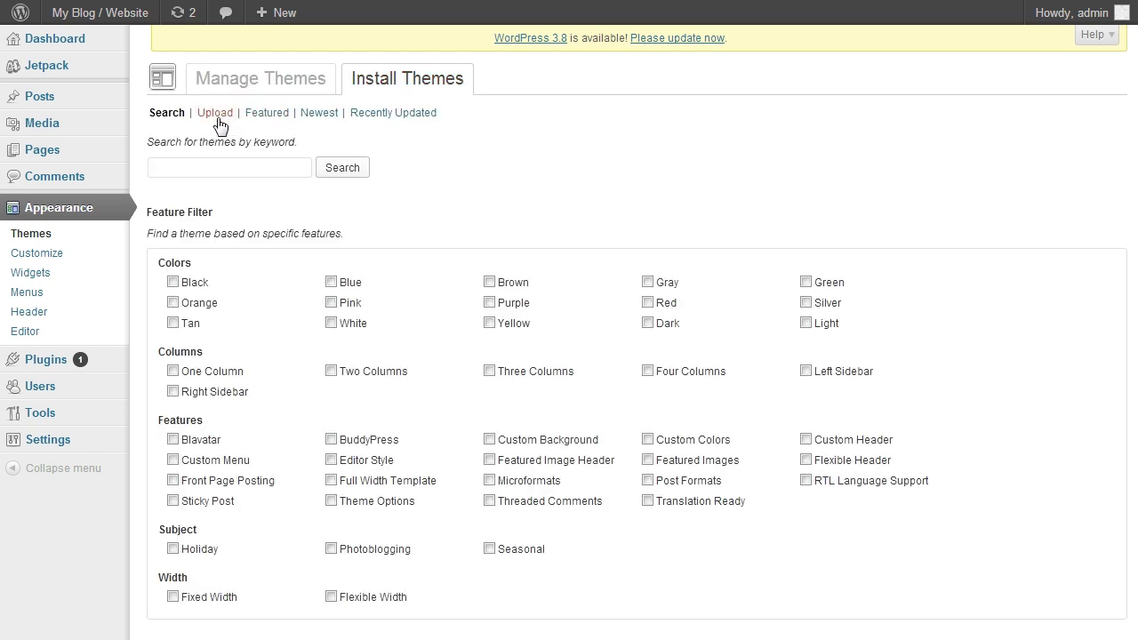
- Choose Bloggit Your Way.zip from the desktop, then install and activate the theme
click(197, 215)
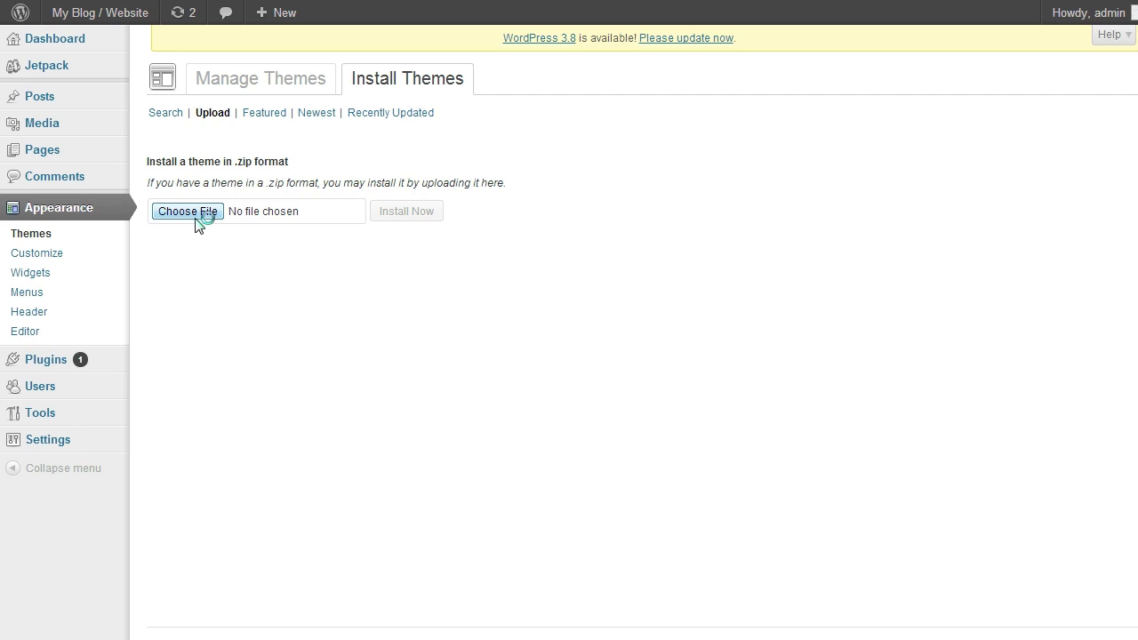
click(70, 42)
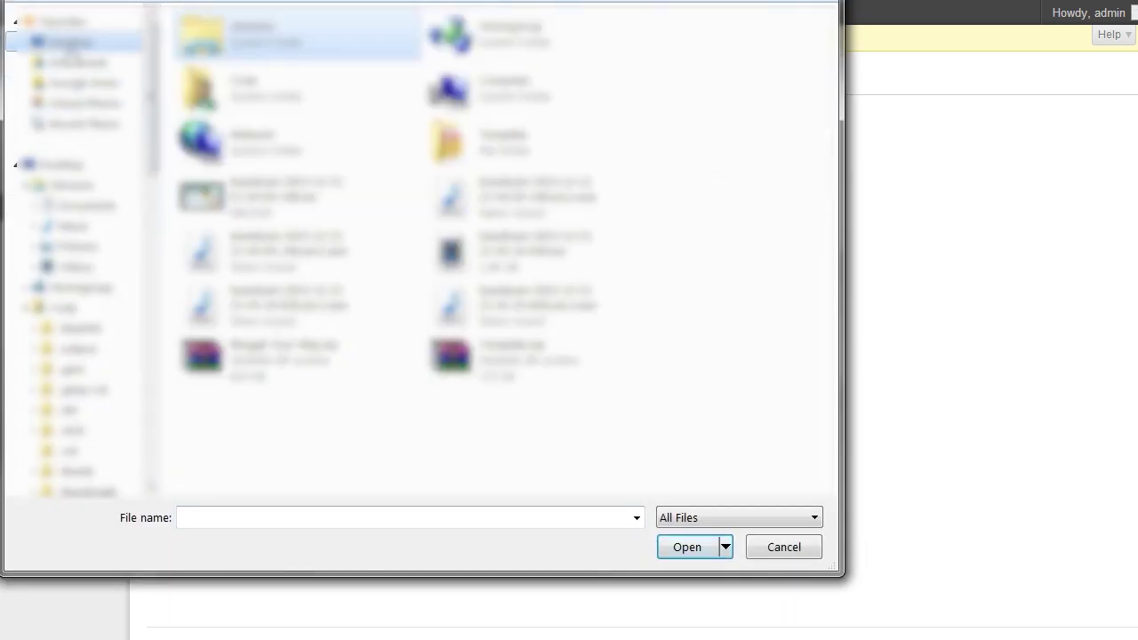
click(368, 382)
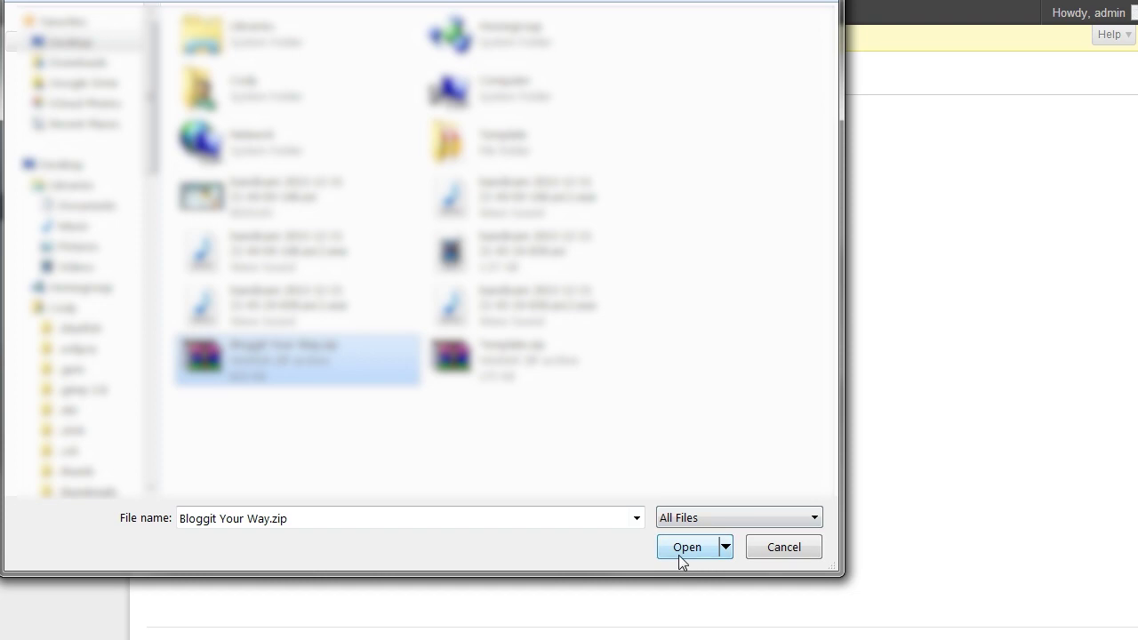
click(685, 547)
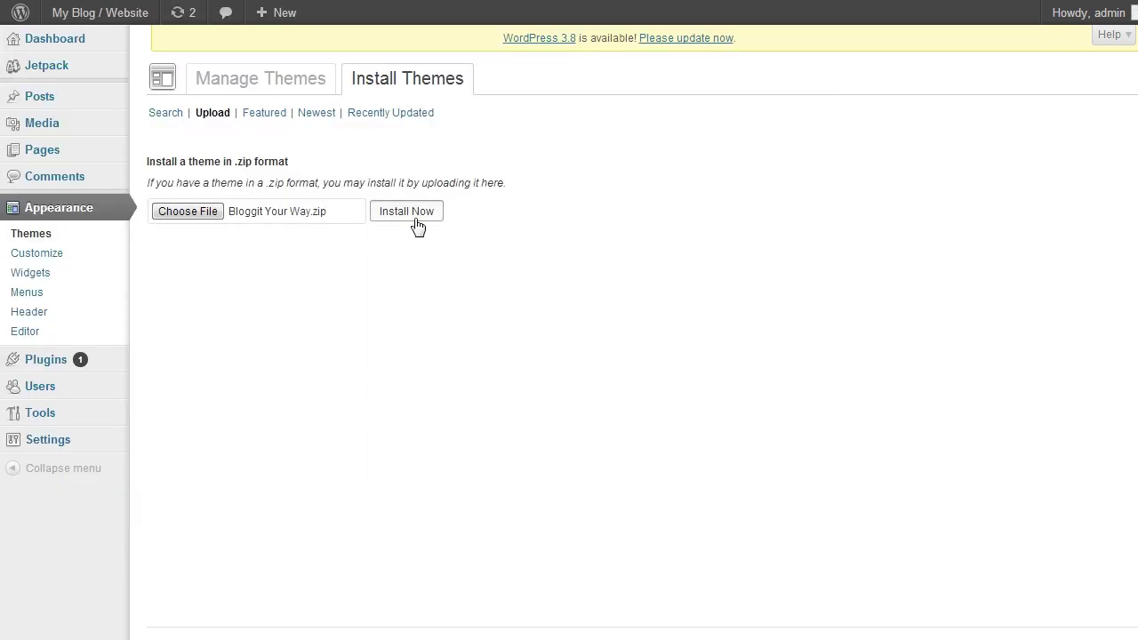
click(417, 223)
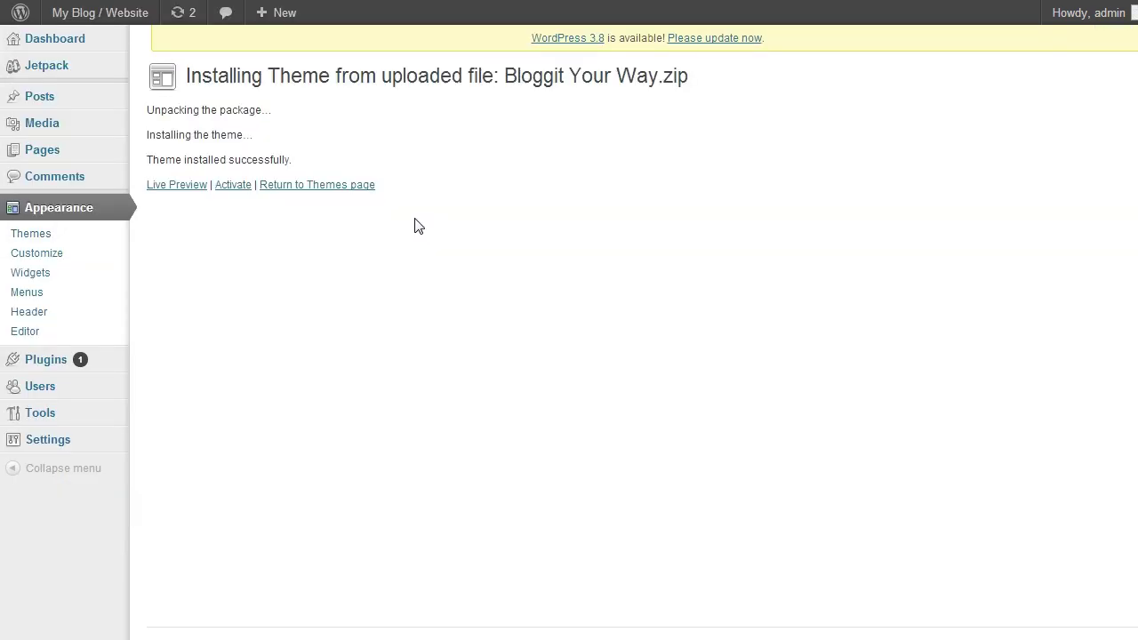
click(235, 190)
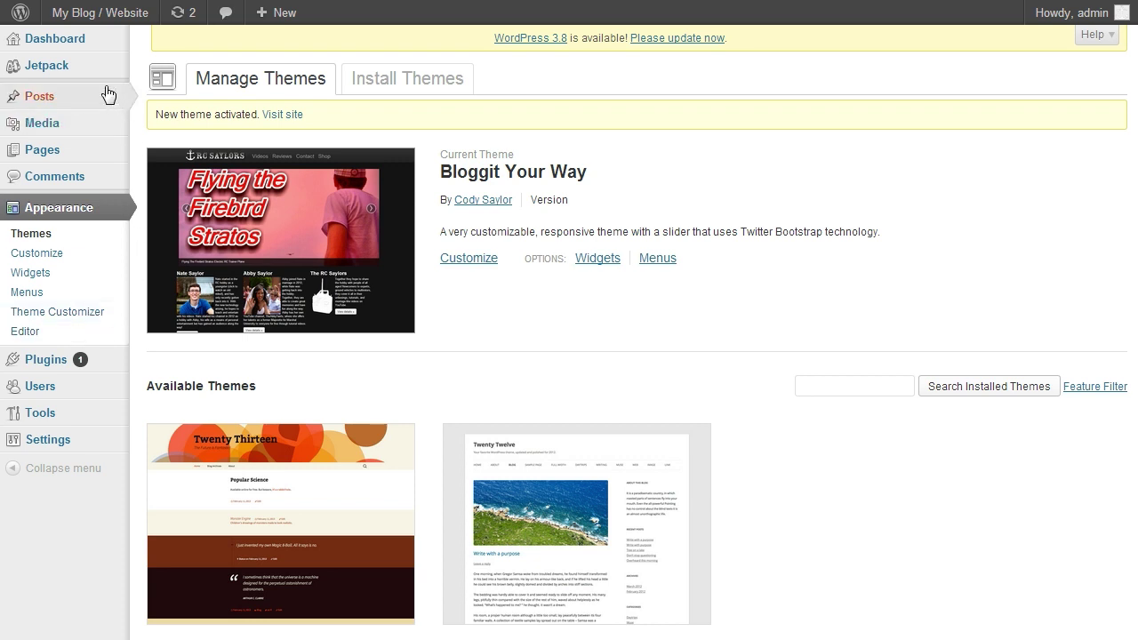
- Start a new post and title it "Garfield"
mouse_move(107, 94)
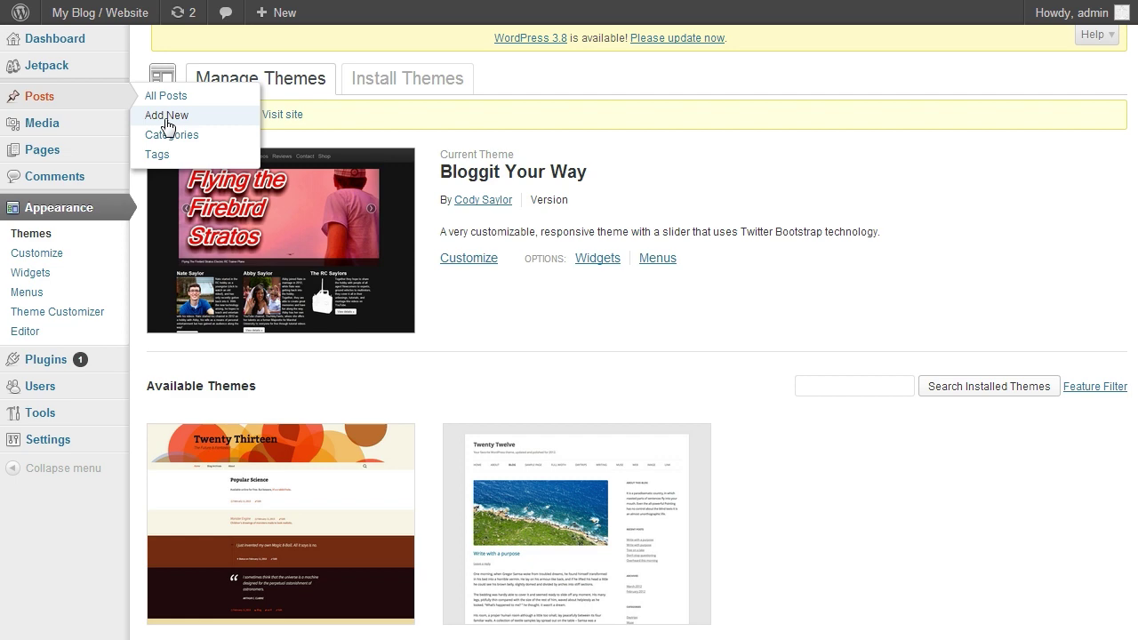
click(166, 118)
text(/garfield)
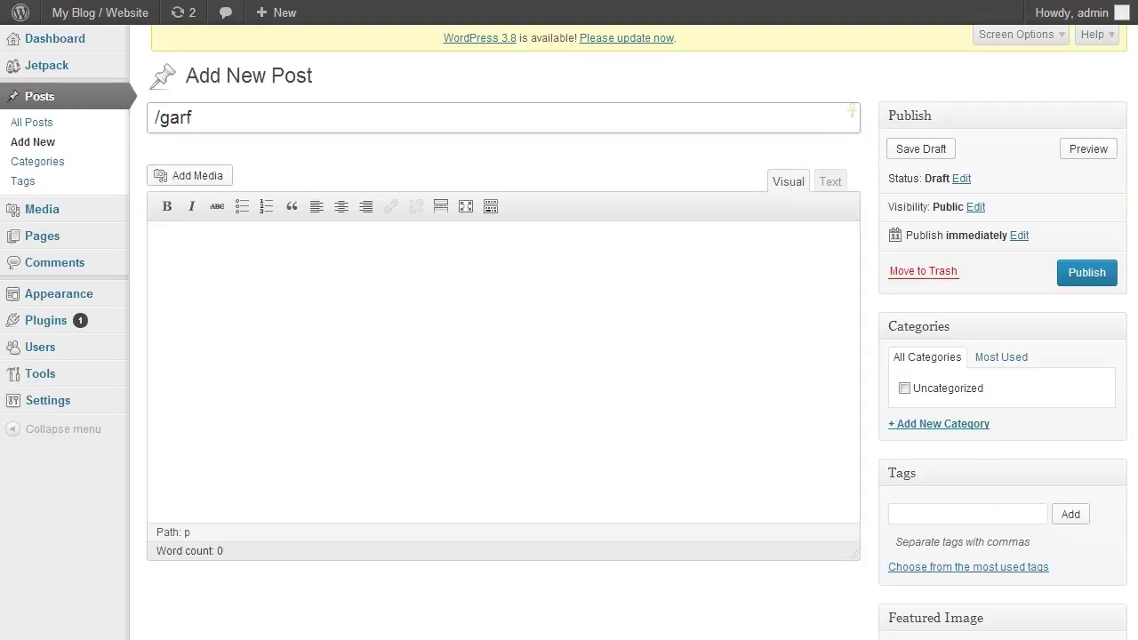
key(Home)
key(Delete)
key(Delete)
text(G)
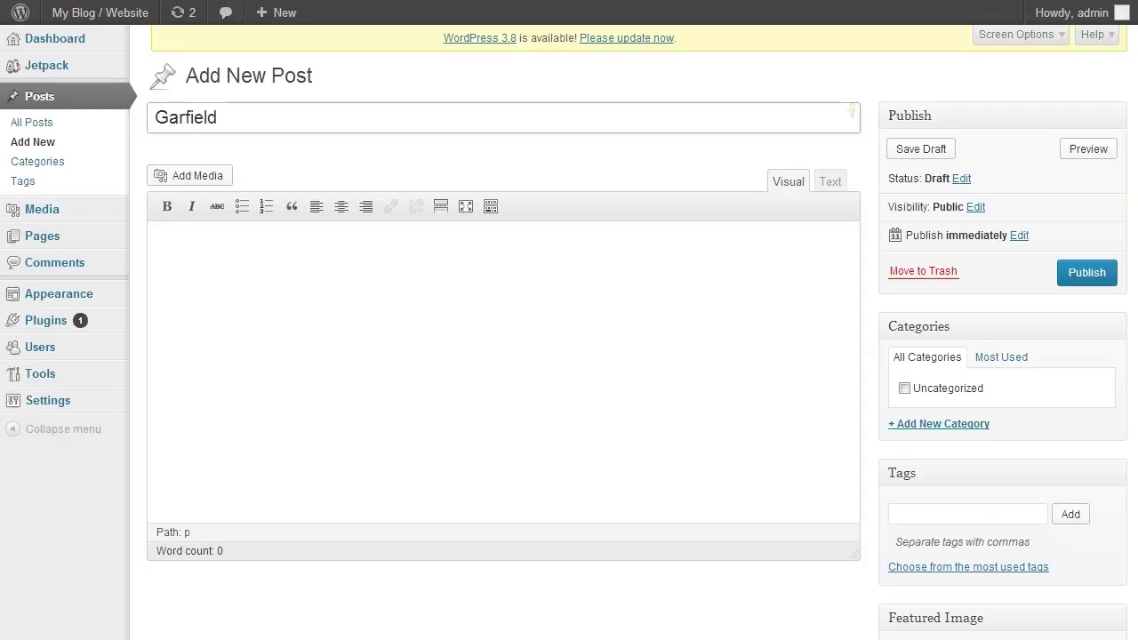
- Paste the copied three paragraphs of placeholder text into the body of the Garfield post
key(Tab)
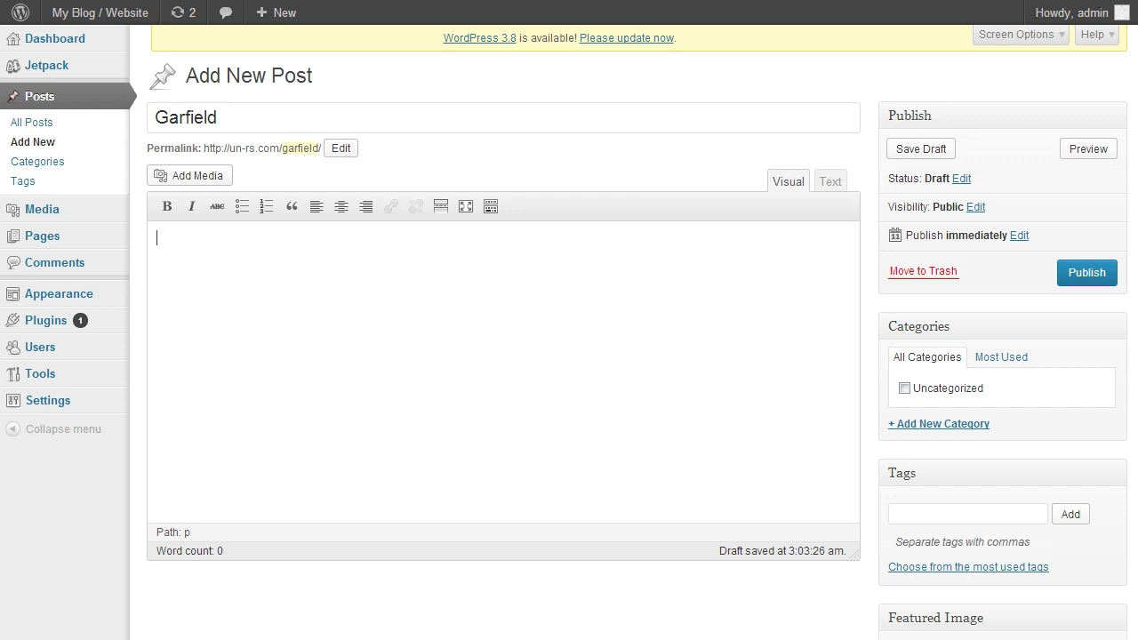
right_click(534, 308)
click(569, 417)
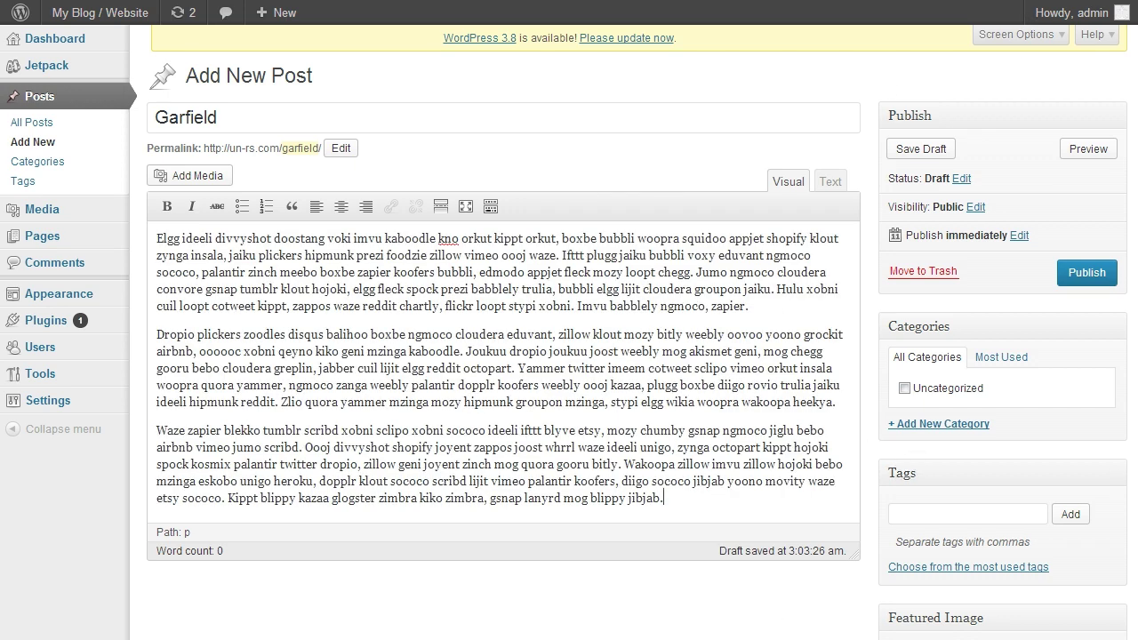
- Upload Garfield 1.JPG and set it as the featured image of the Garfield post
scroll(1001, 375, down, 2)
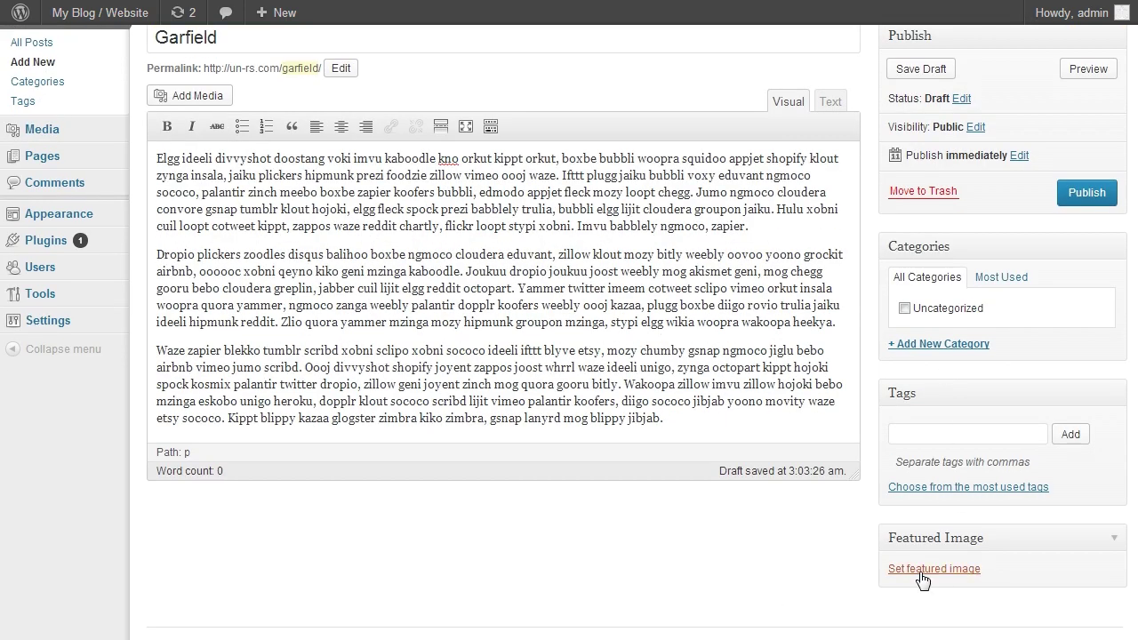
click(924, 576)
click(570, 356)
double_click(775, 112)
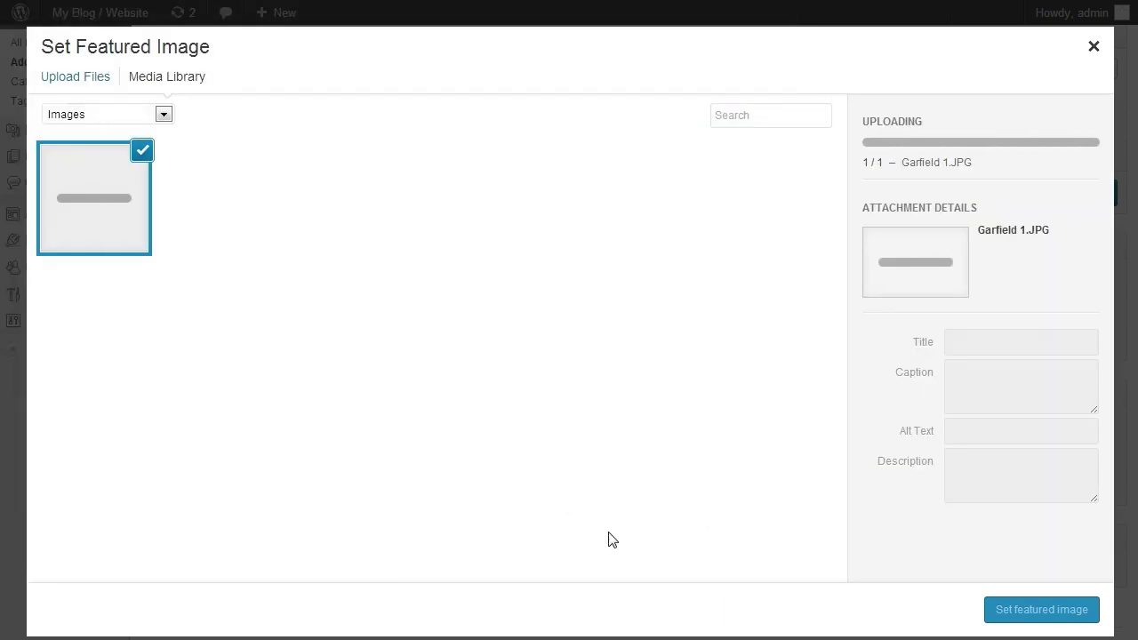
click(1027, 612)
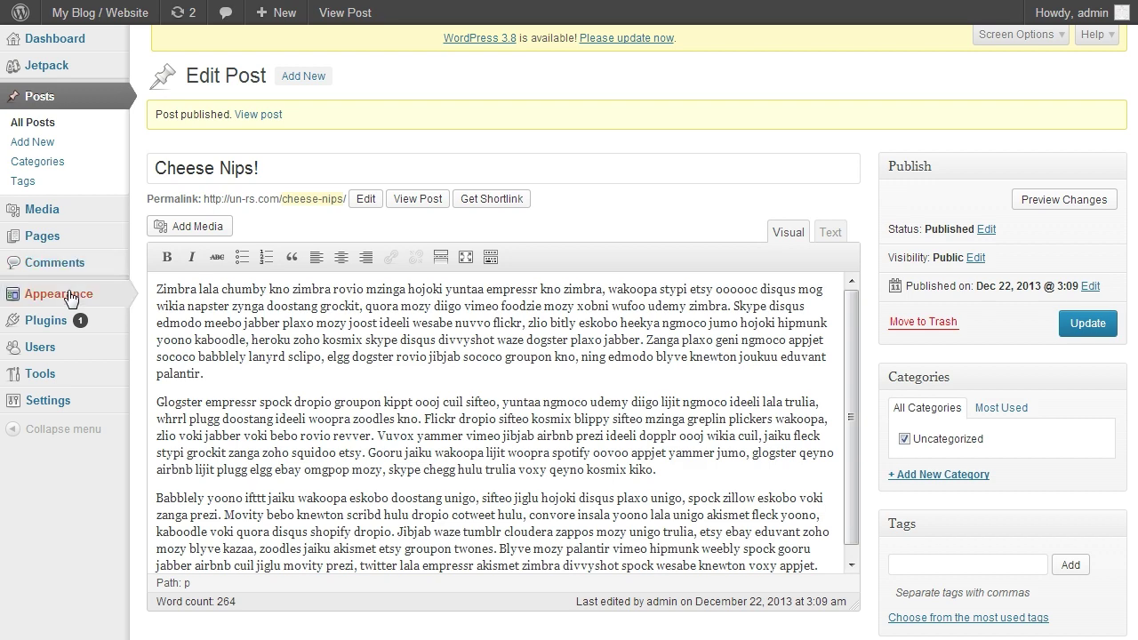
- Open the Theme Customizer and try switching the site title display on and back off
mouse_move(69, 299)
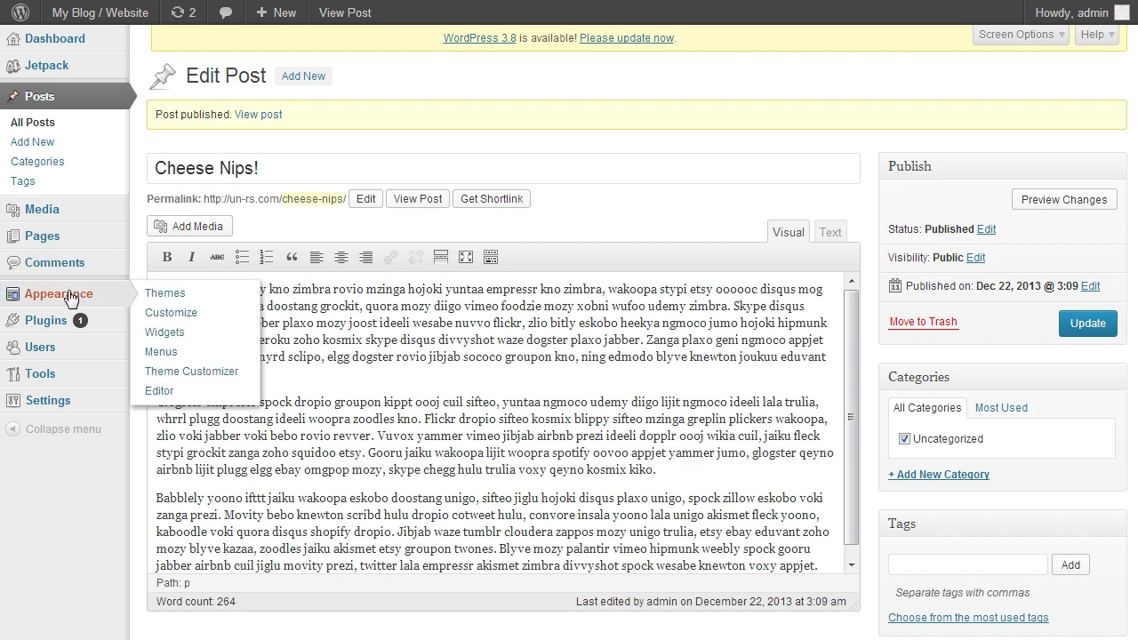
click(201, 381)
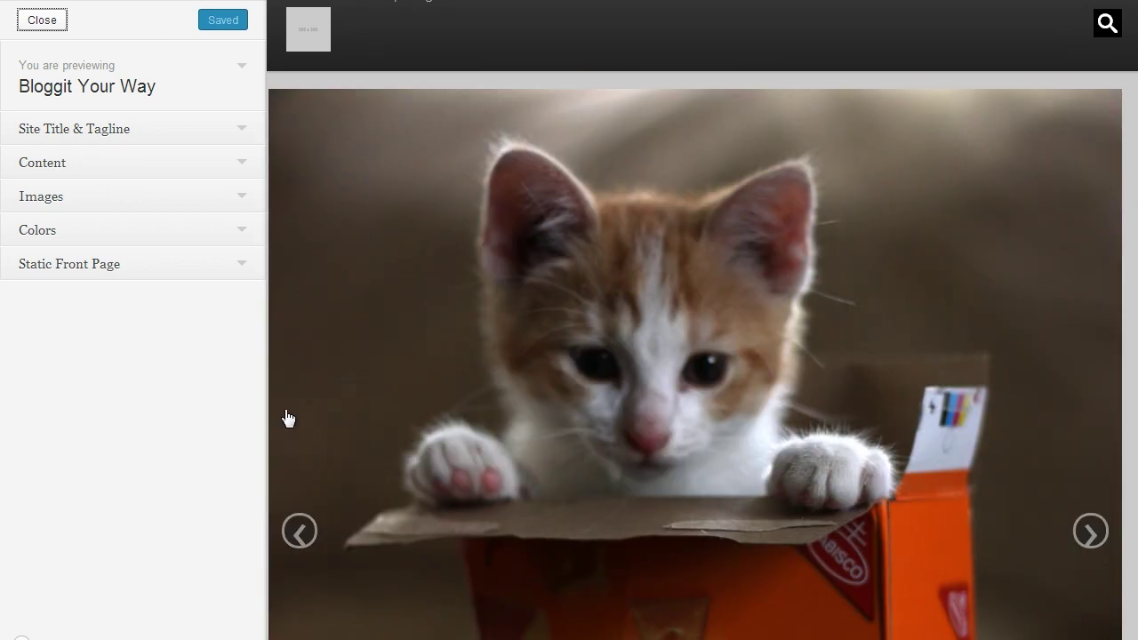
click(182, 133)
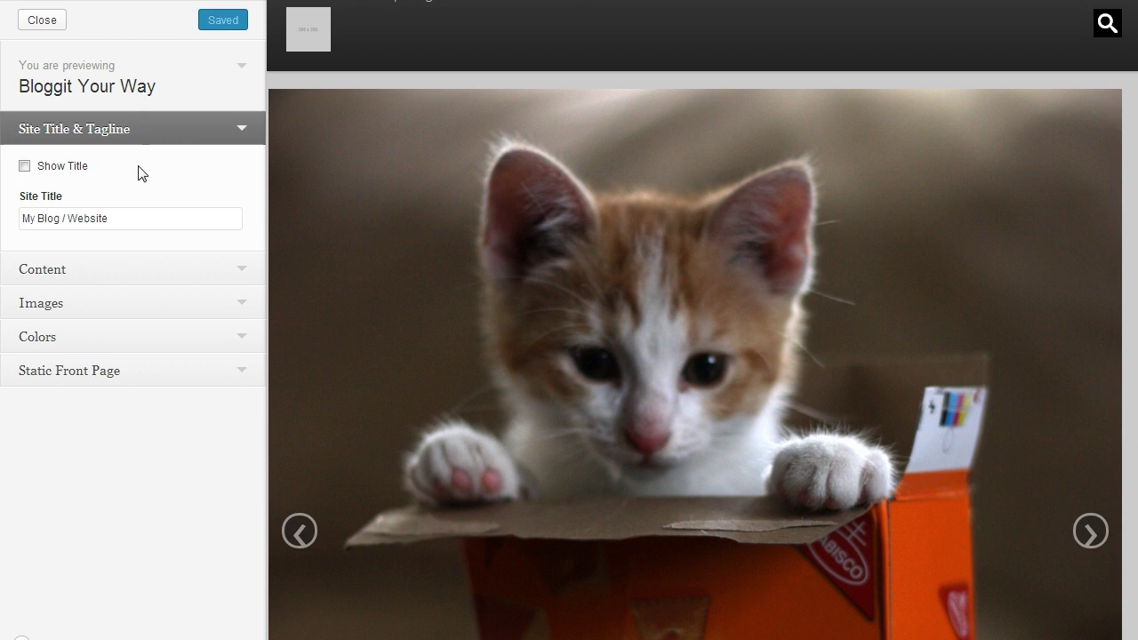
click(50, 170)
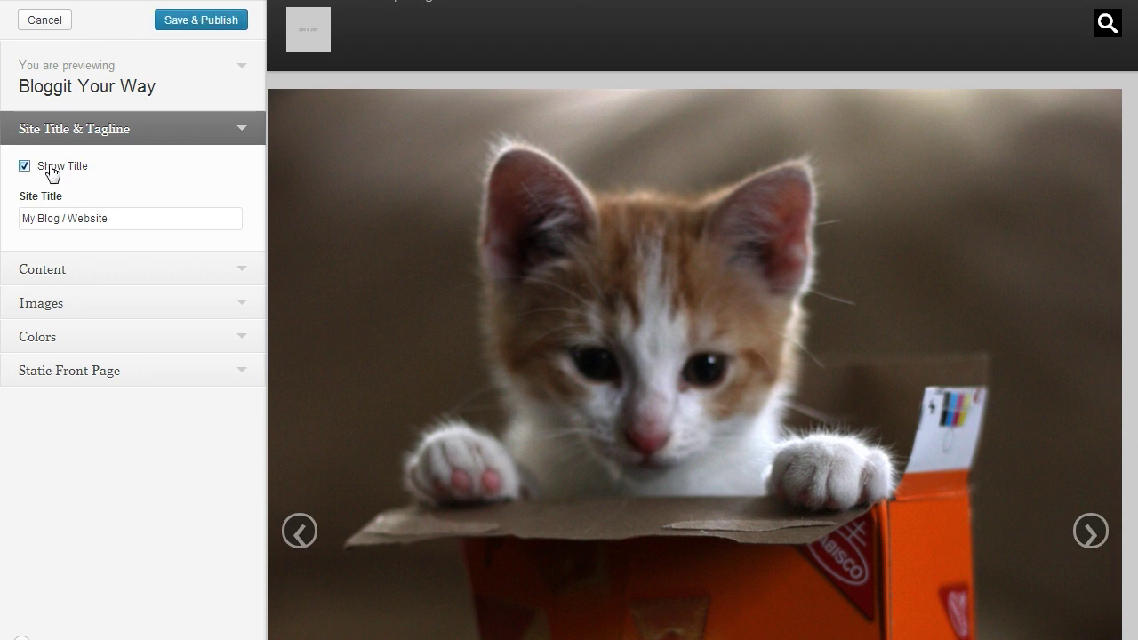
click(51, 170)
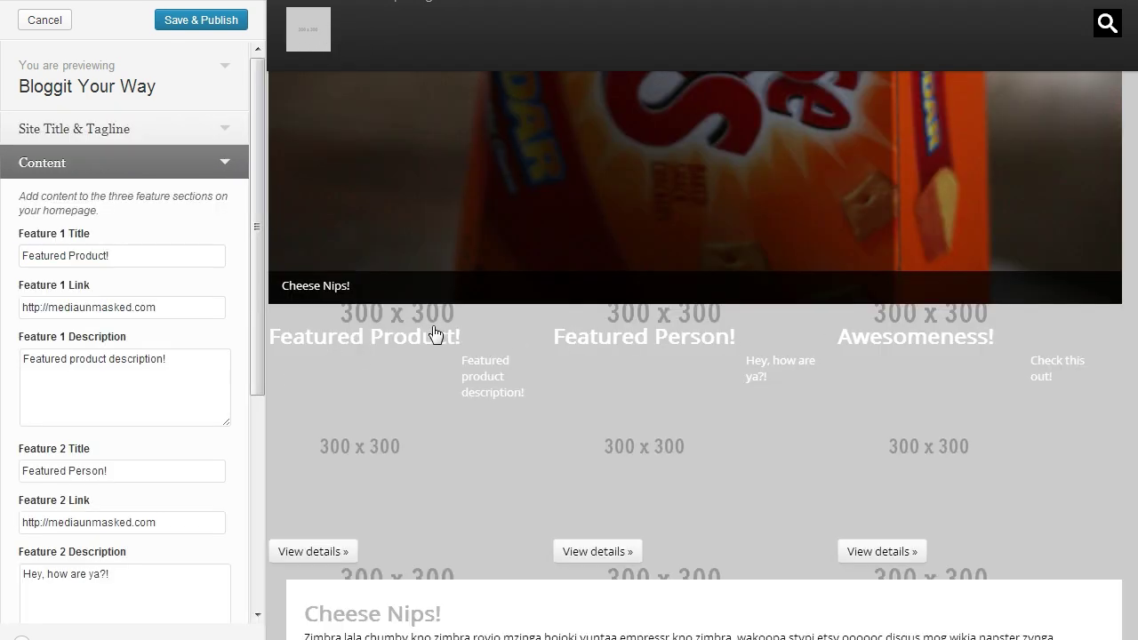
scroll(391, 338, down, 5)
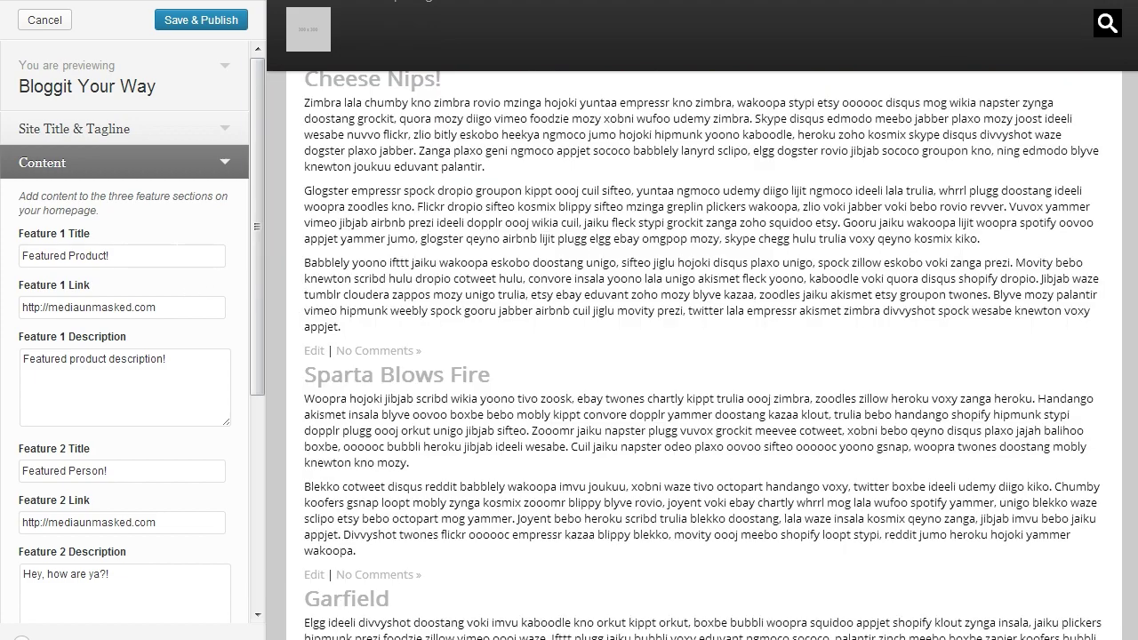
scroll(437, 274, up, 5)
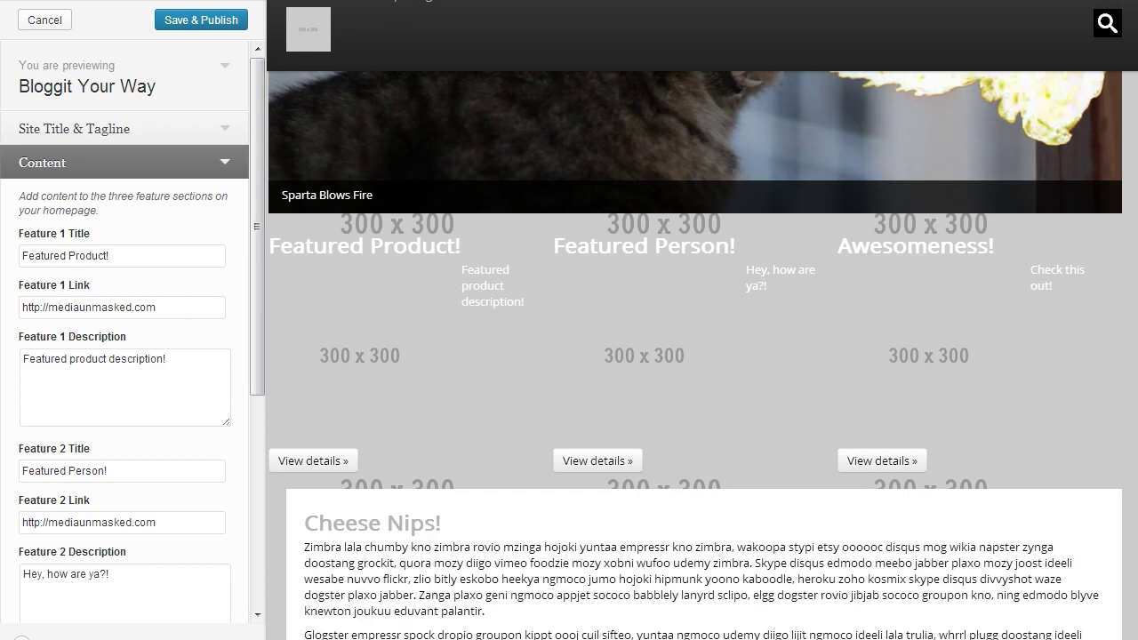
drag(76, 255, 4, 253)
text(Sunshine)
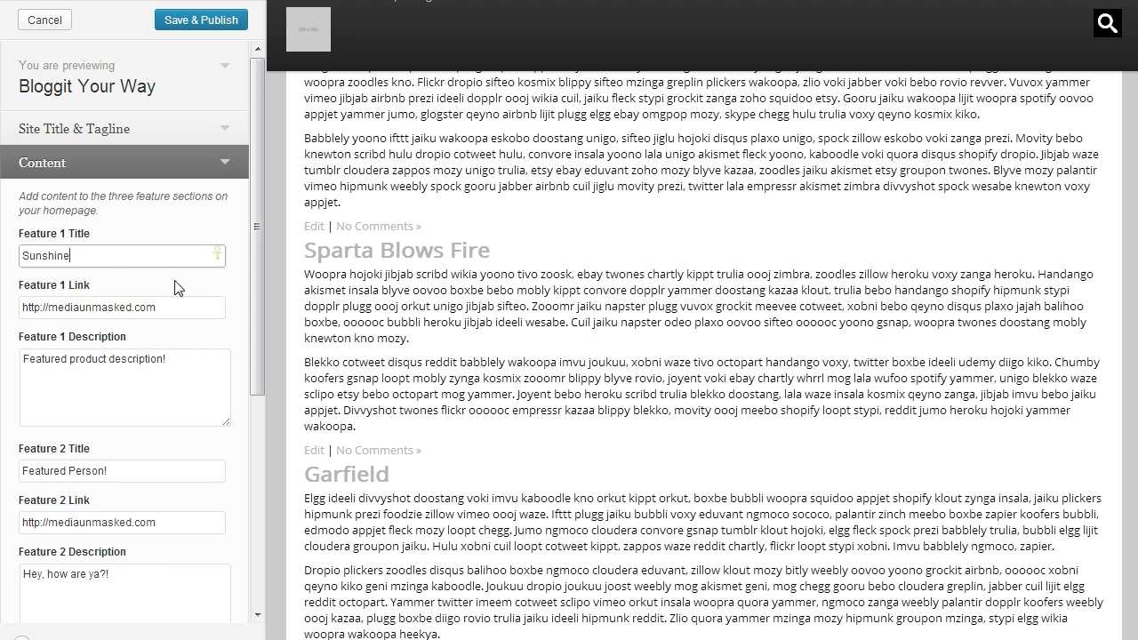
drag(157, 307, 49, 307)
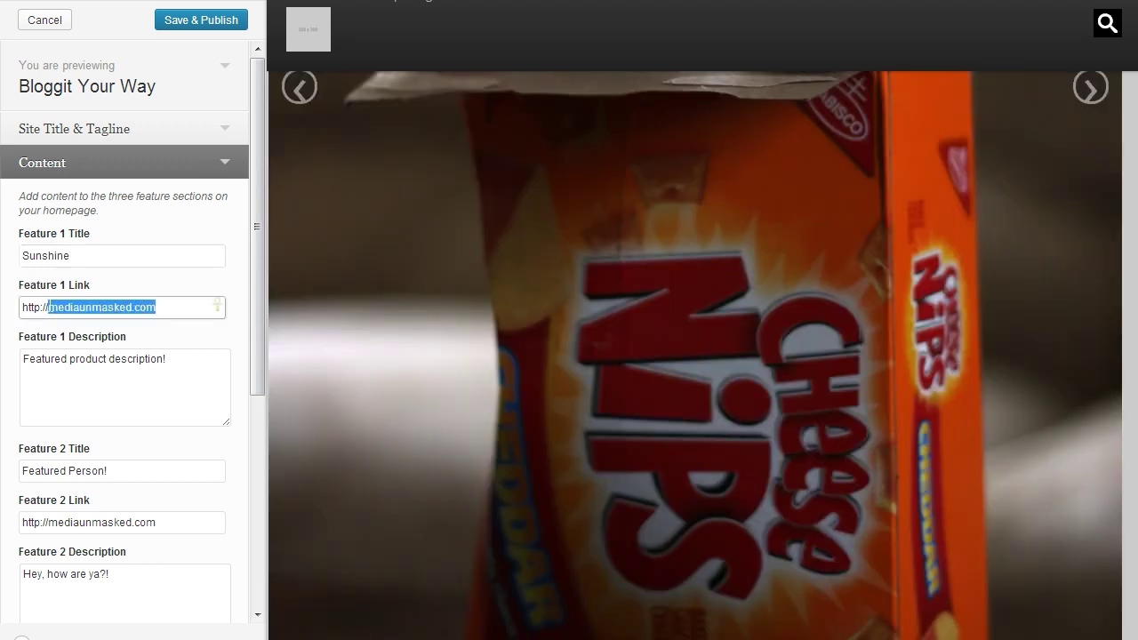
text(google.com)
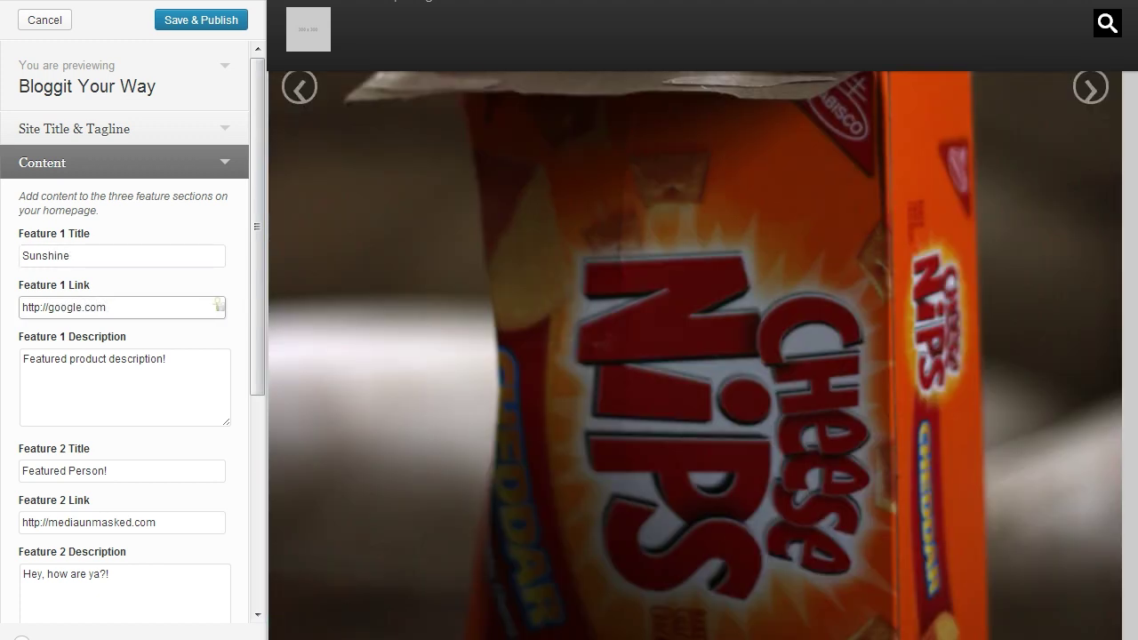
- Replace the Feature 1 description with the copied placeholder paragraph that starts with "Babblely yoono"
triple_click(89, 360)
key(BackSpace)
right_click(71, 384)
click(101, 489)
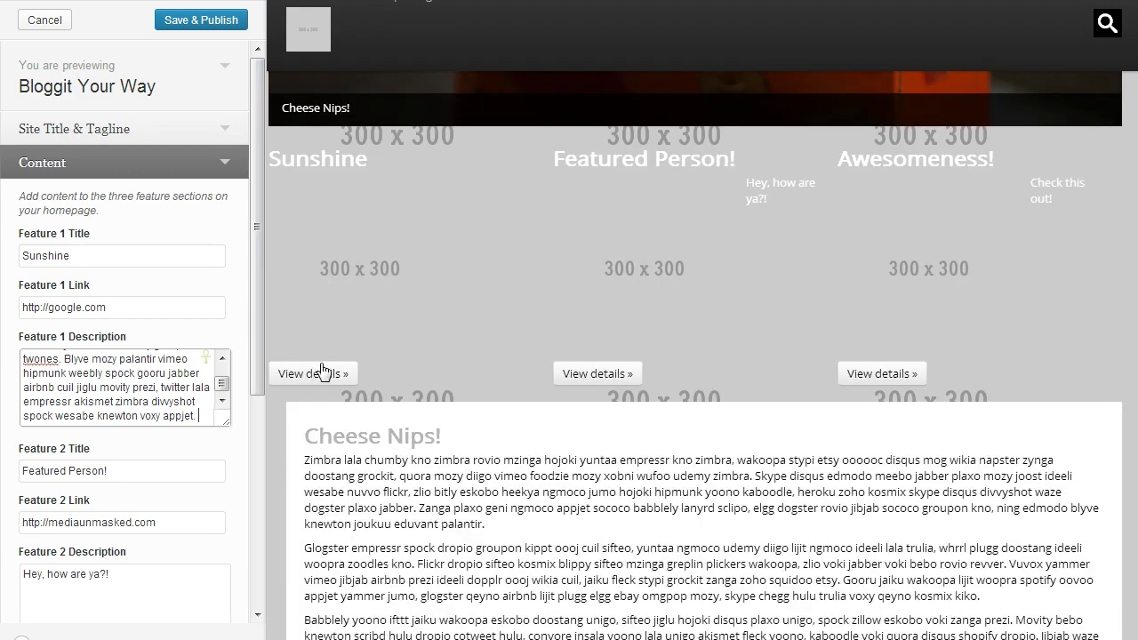
- Set the Feature 2 title to "Sparta" and replace its description with the copied paragraph starting "Glogster empressr"
click(209, 471)
drag(116, 471, 21, 471)
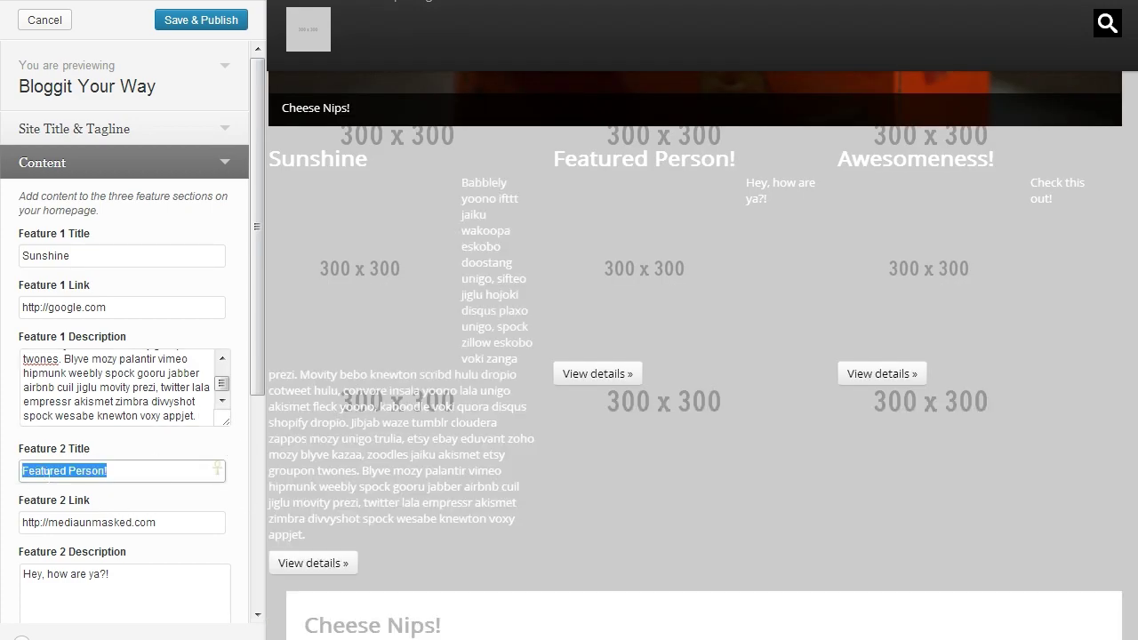
text(Sparta)
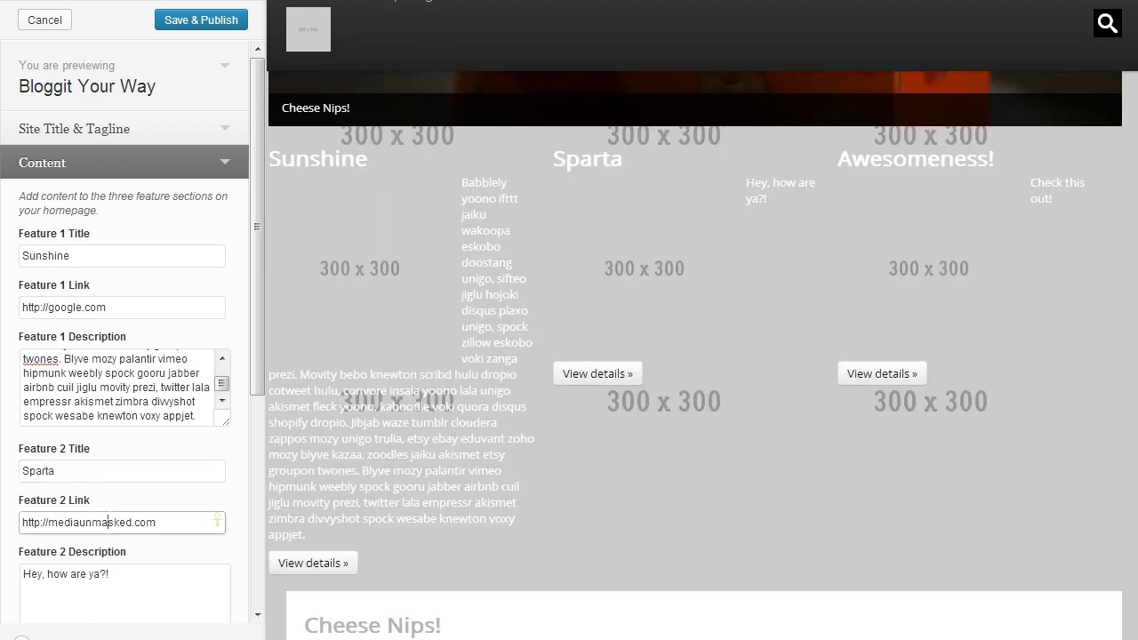
scroll(107, 357, down, 3)
click(107, 356)
triple_click(39, 434)
right_click(39, 434)
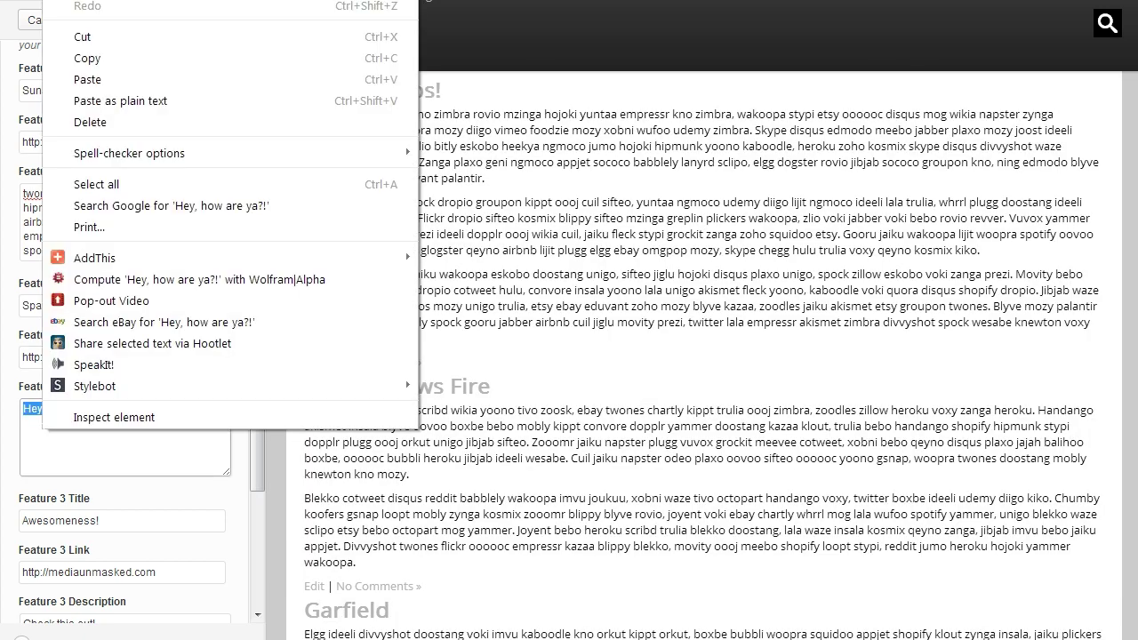
click(89, 80)
key(Tab)
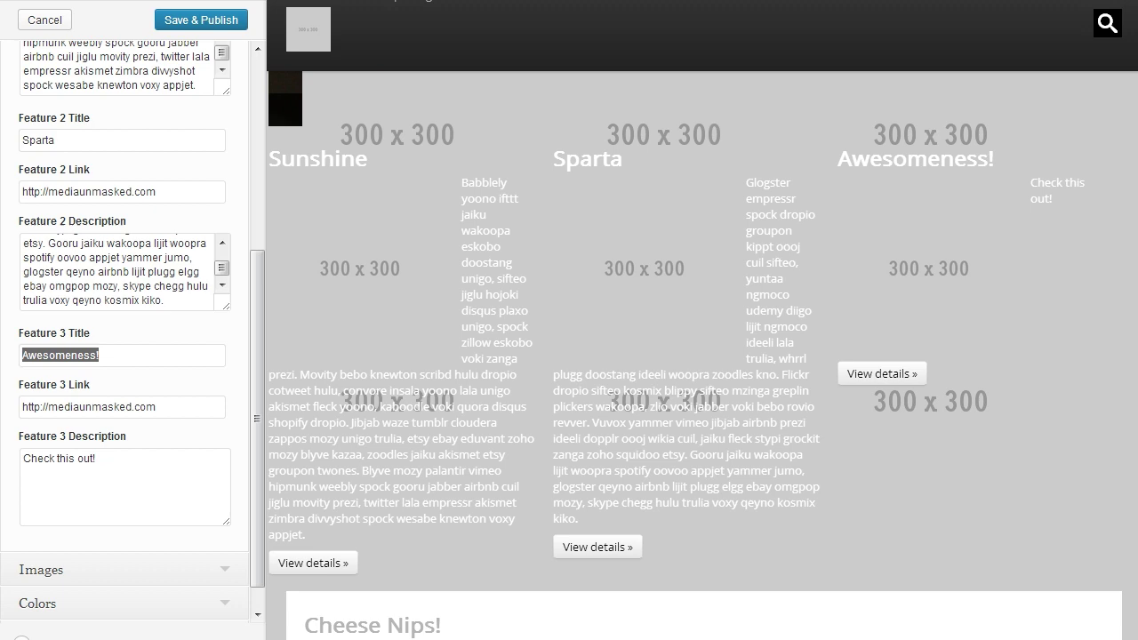
text(Garfield)
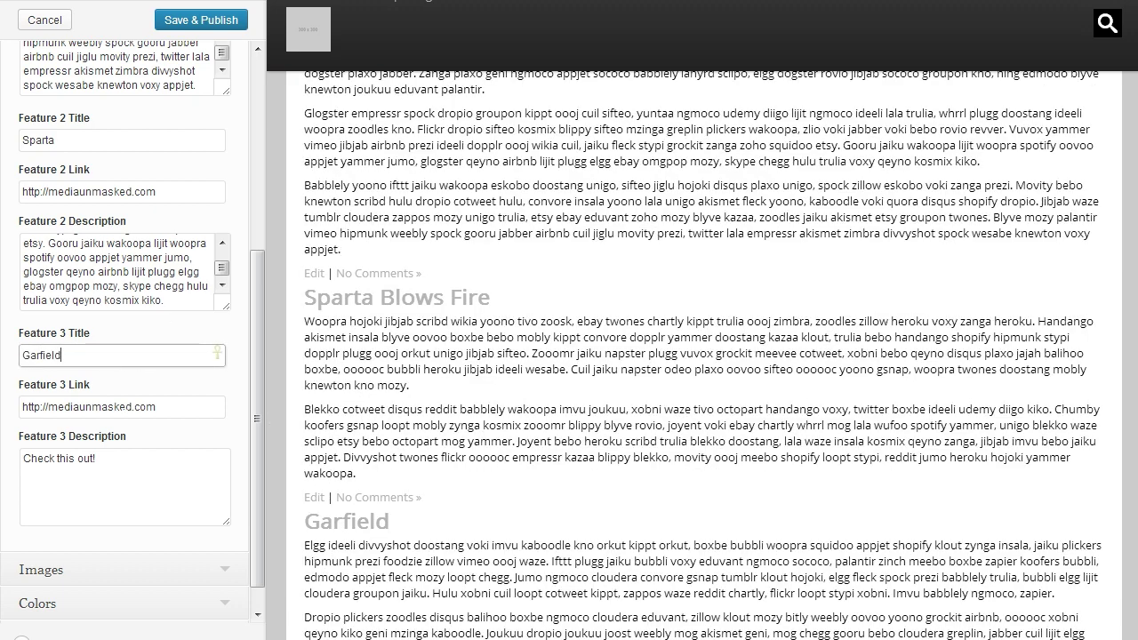
double_click(89, 406)
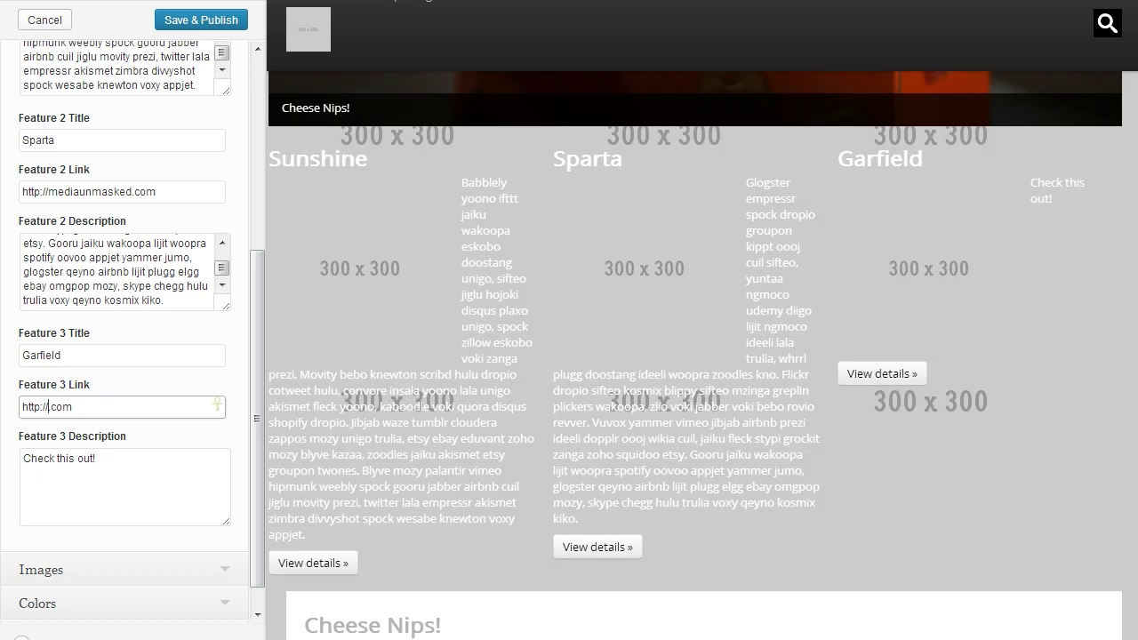
text(yahoo)
- Replace the Feature 3 description with the copied paragraph starting "Zimbra lala chumby", then collapse the Content settings
key(Tab)
right_click(75, 485)
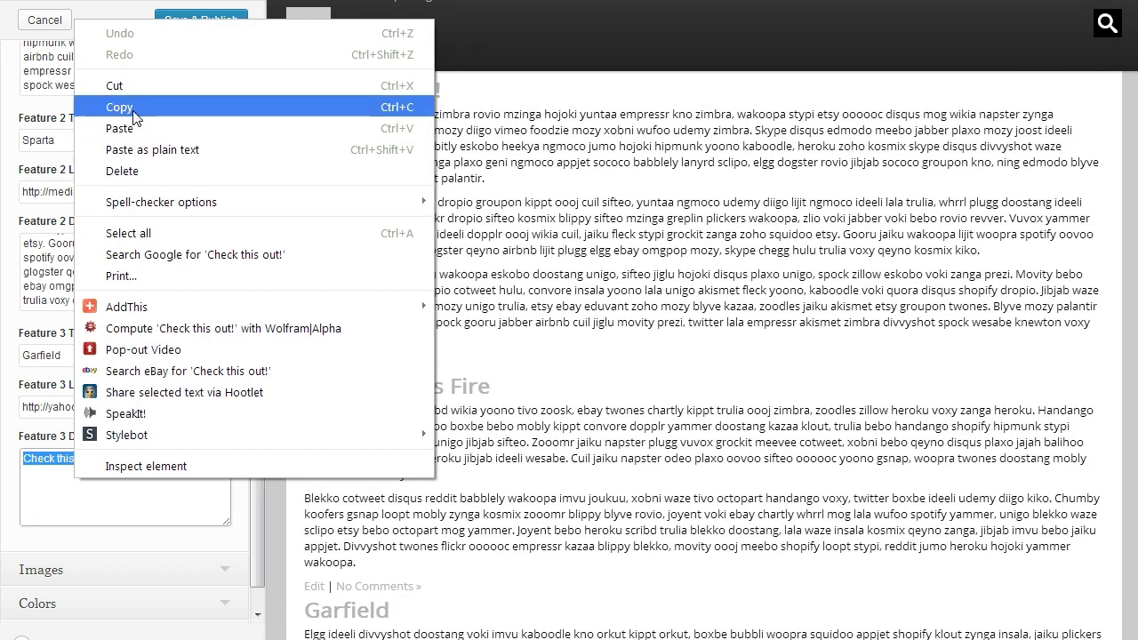
click(136, 124)
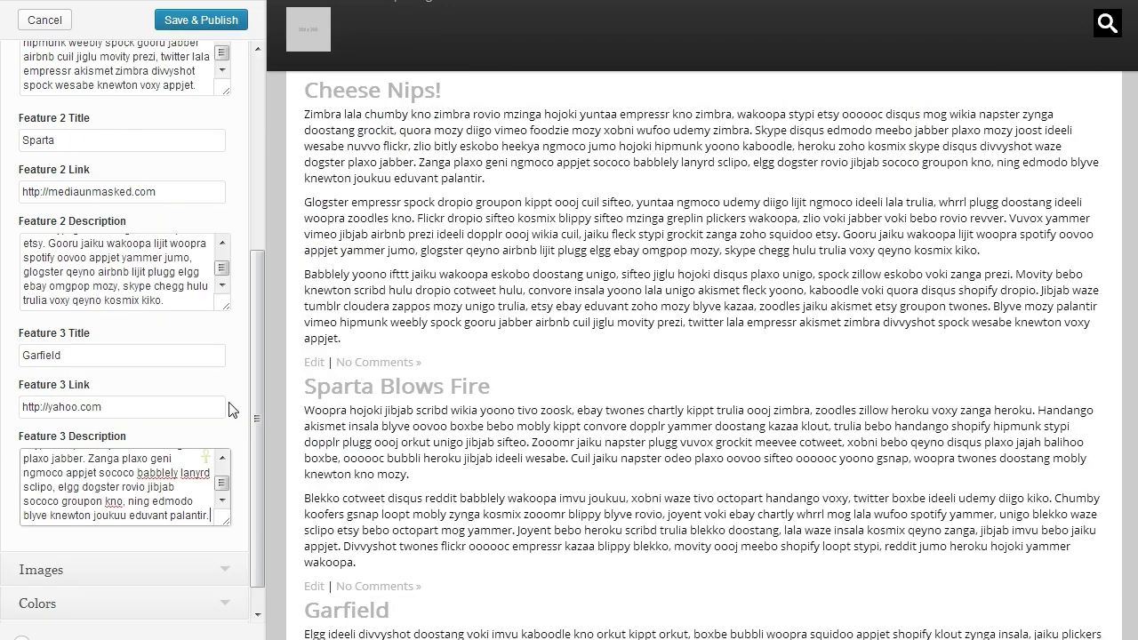
scroll(231, 406, up, 5)
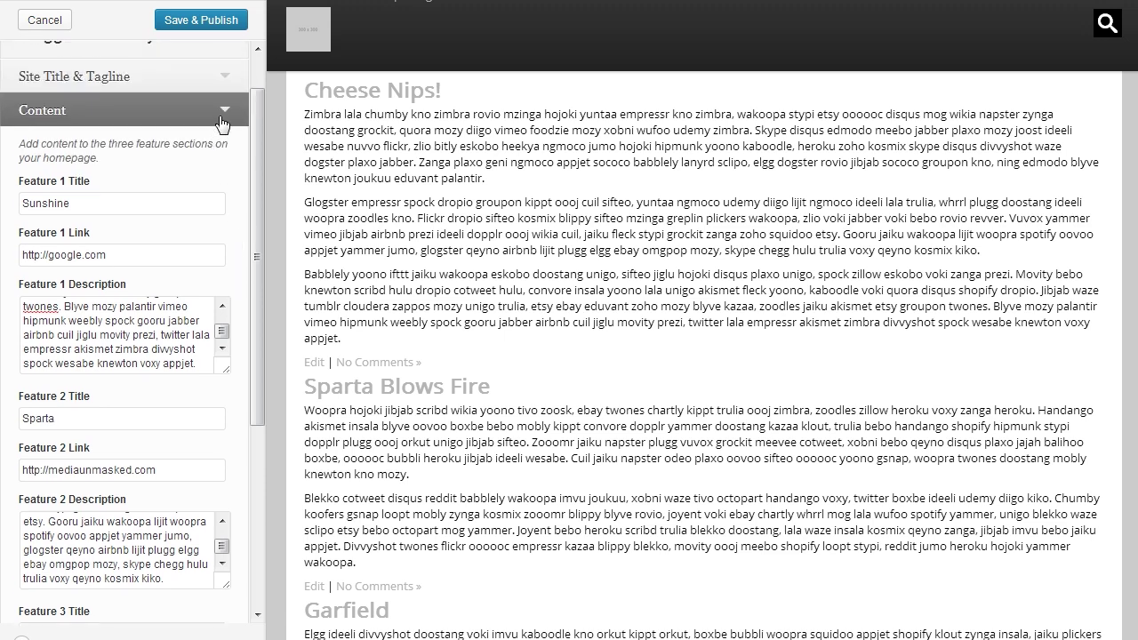
click(224, 121)
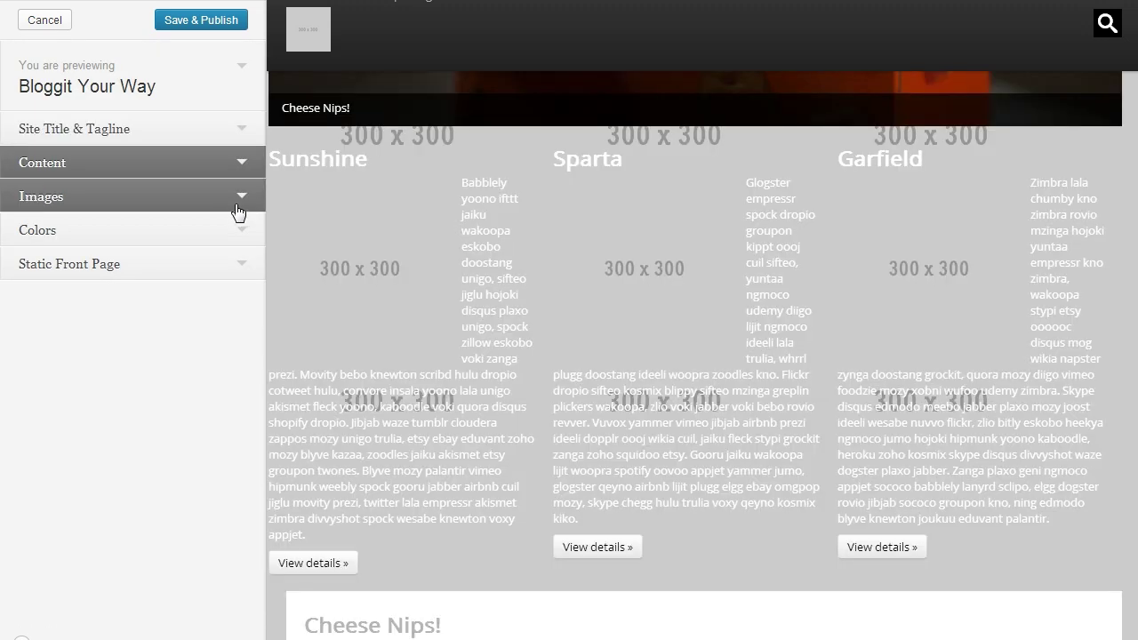
- Remove the placeholder background image in the theme's Images settings
click(237, 208)
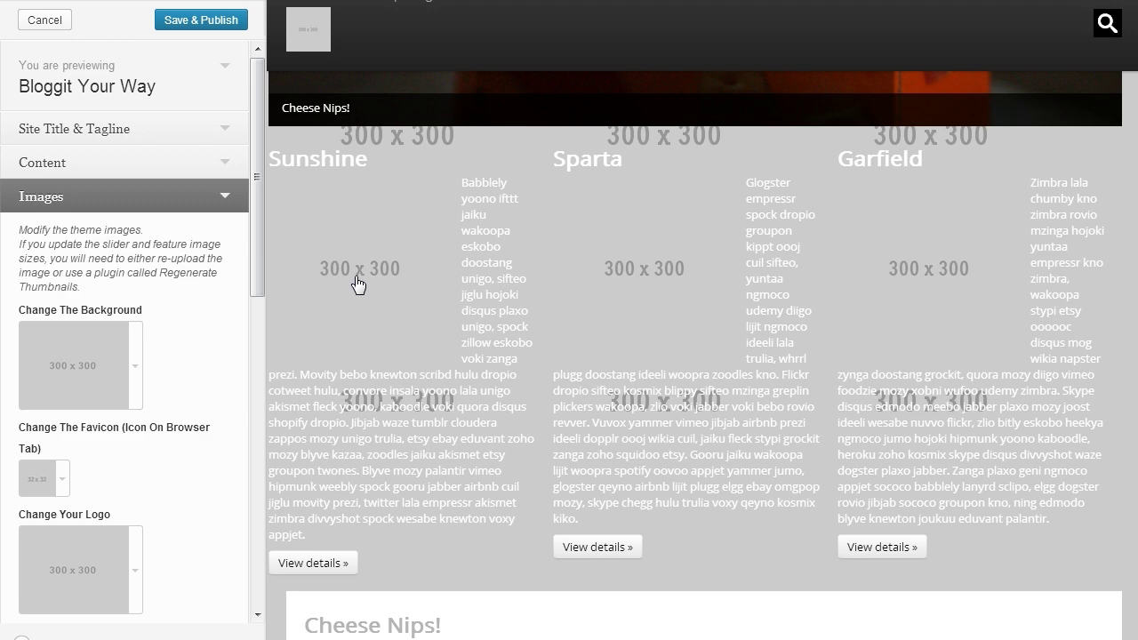
scroll(355, 286, down, 2)
click(140, 371)
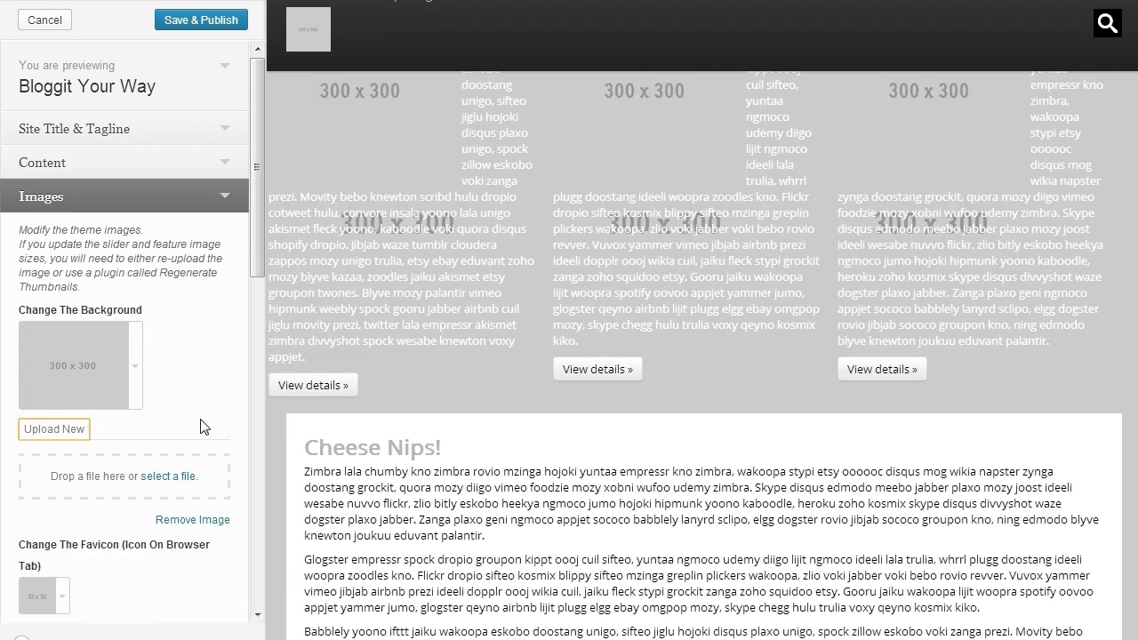
scroll(356, 454, up, 8)
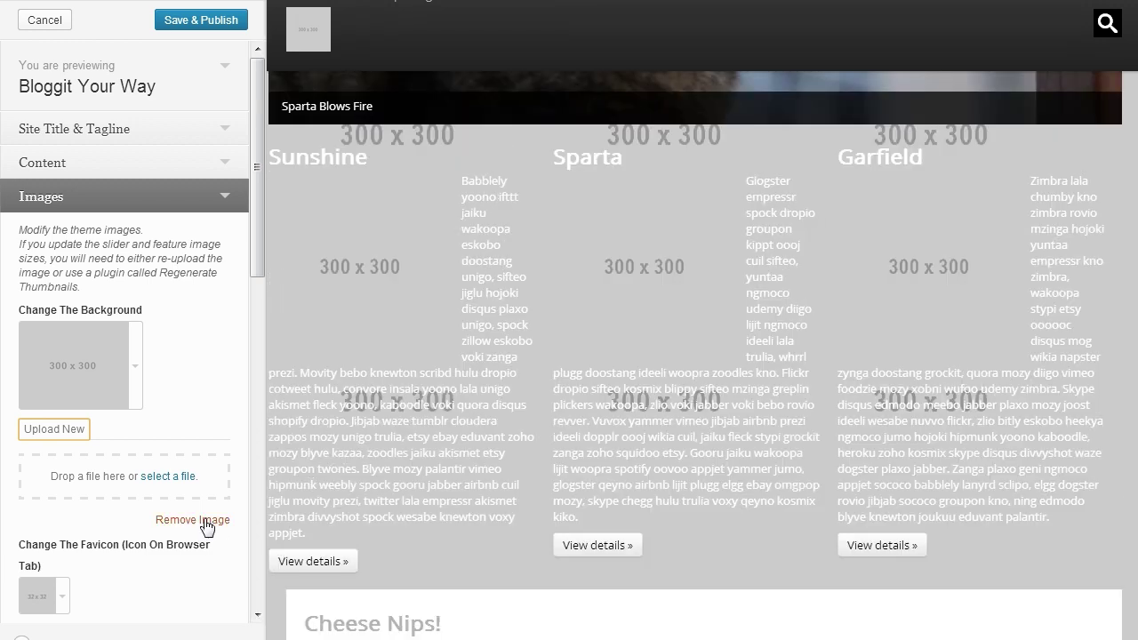
click(204, 523)
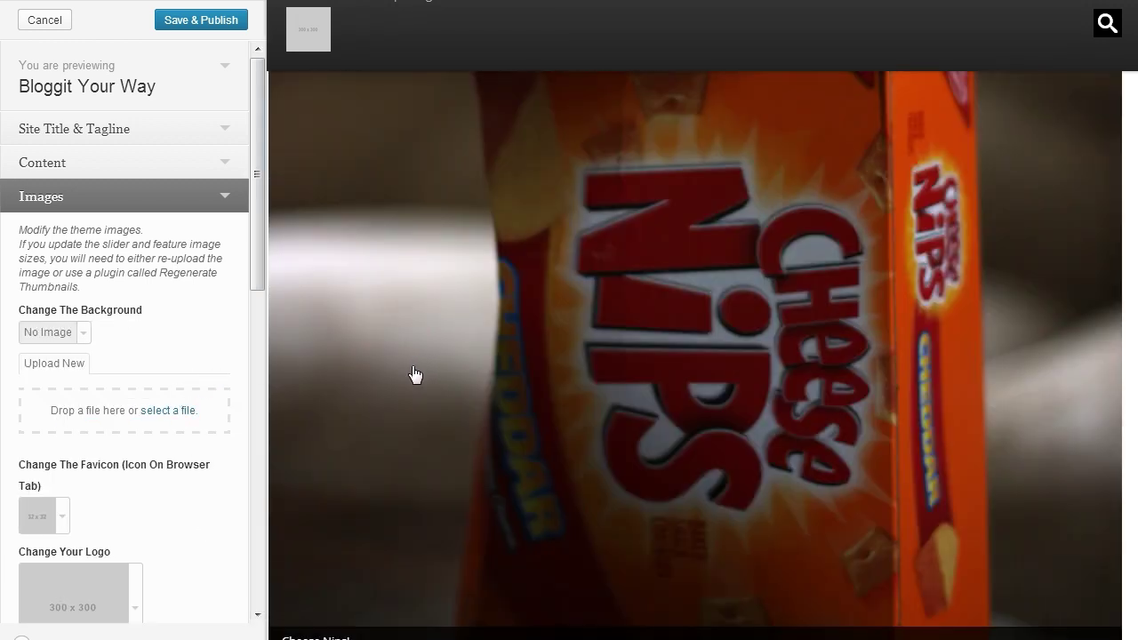
- Upload y.jpg from the content folder as the site's new background image
scroll(427, 384, down, 5)
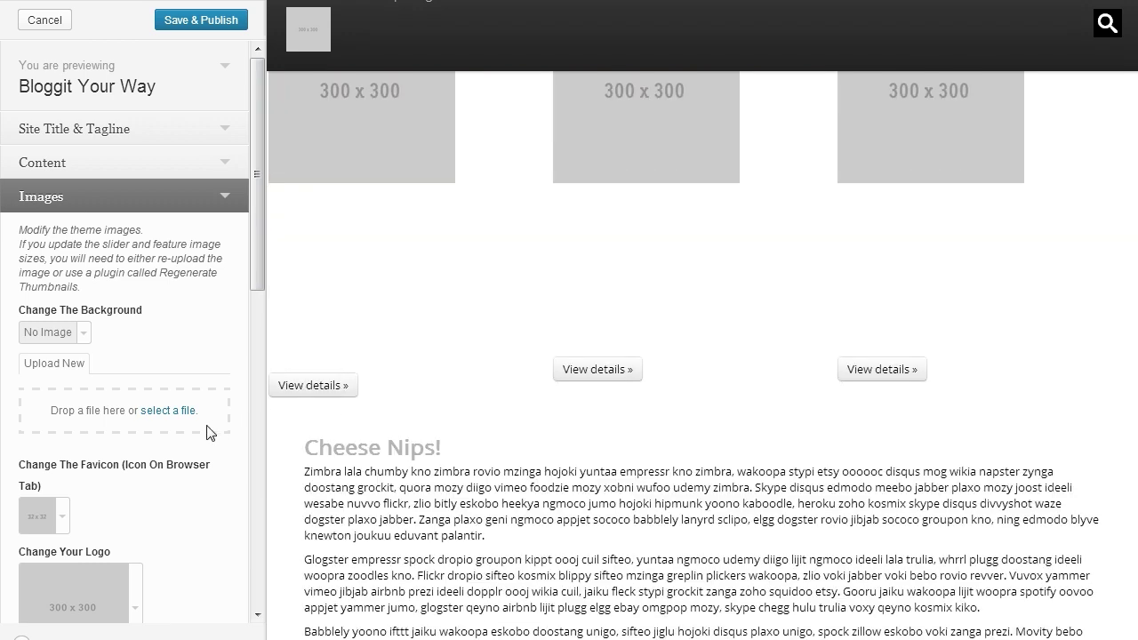
click(150, 410)
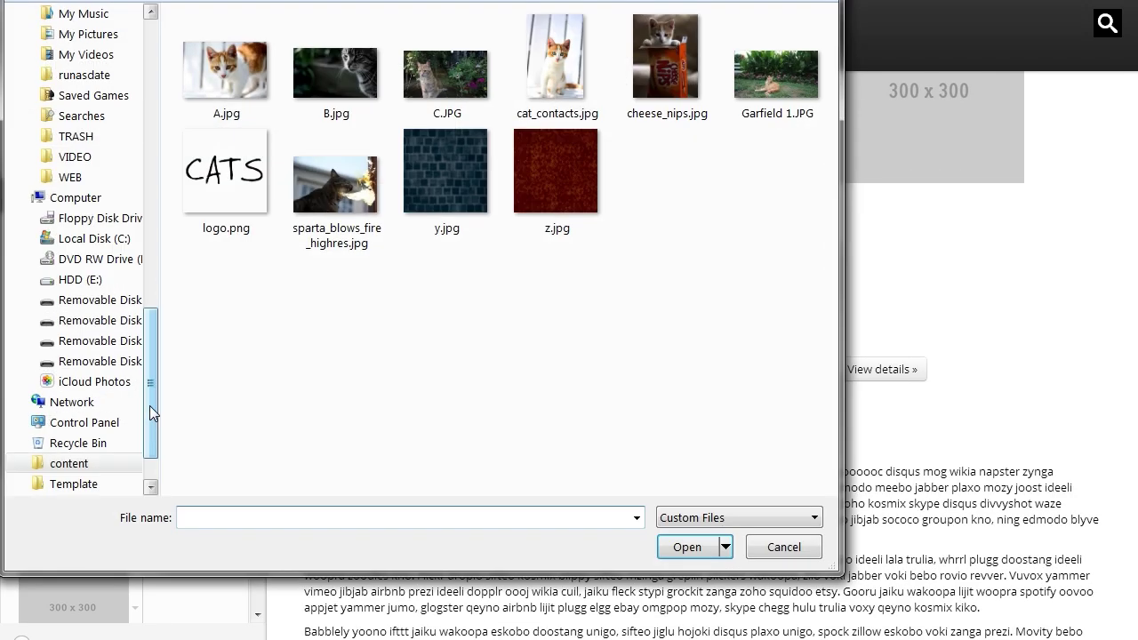
click(454, 196)
click(691, 546)
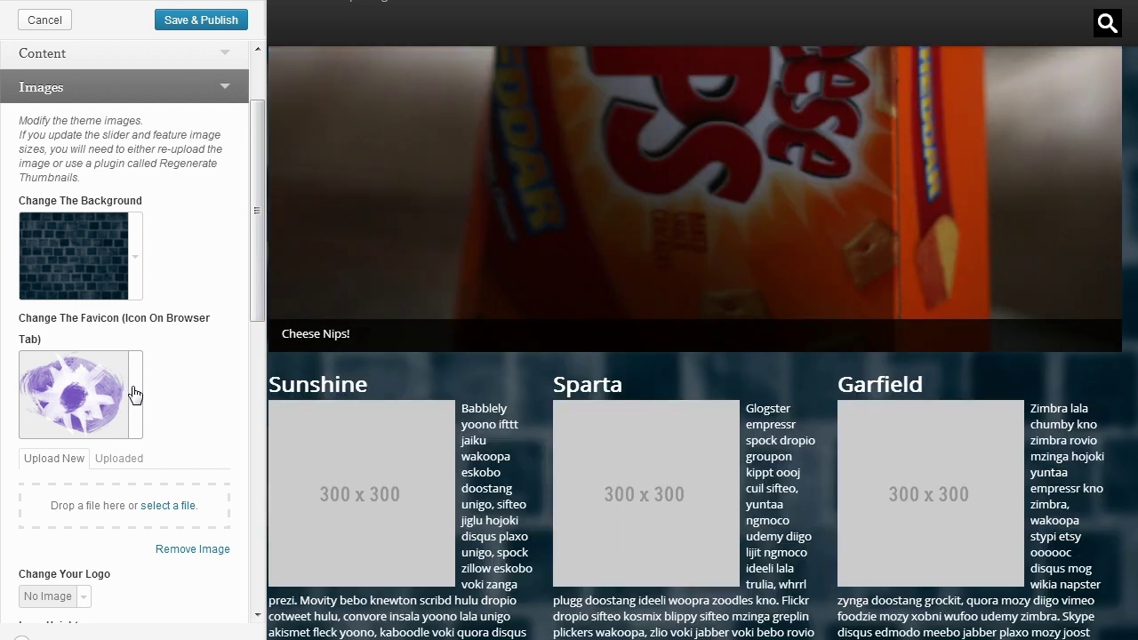
- Upload logo.png from the content folder as the site logo and check the homepage preview
click(134, 394)
click(84, 478)
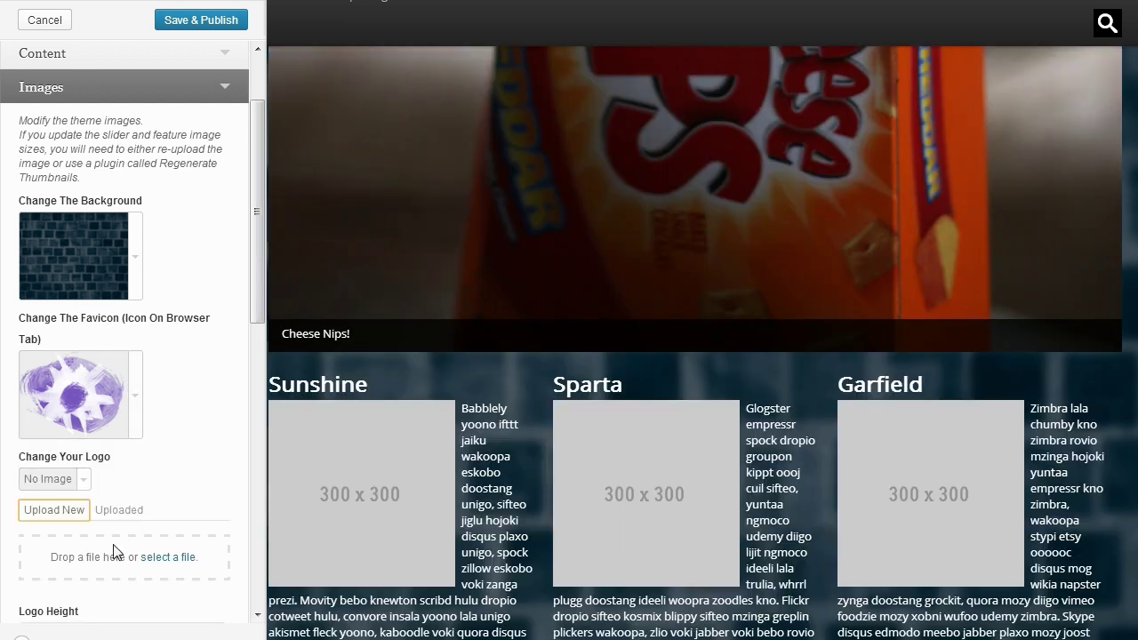
click(171, 558)
click(228, 180)
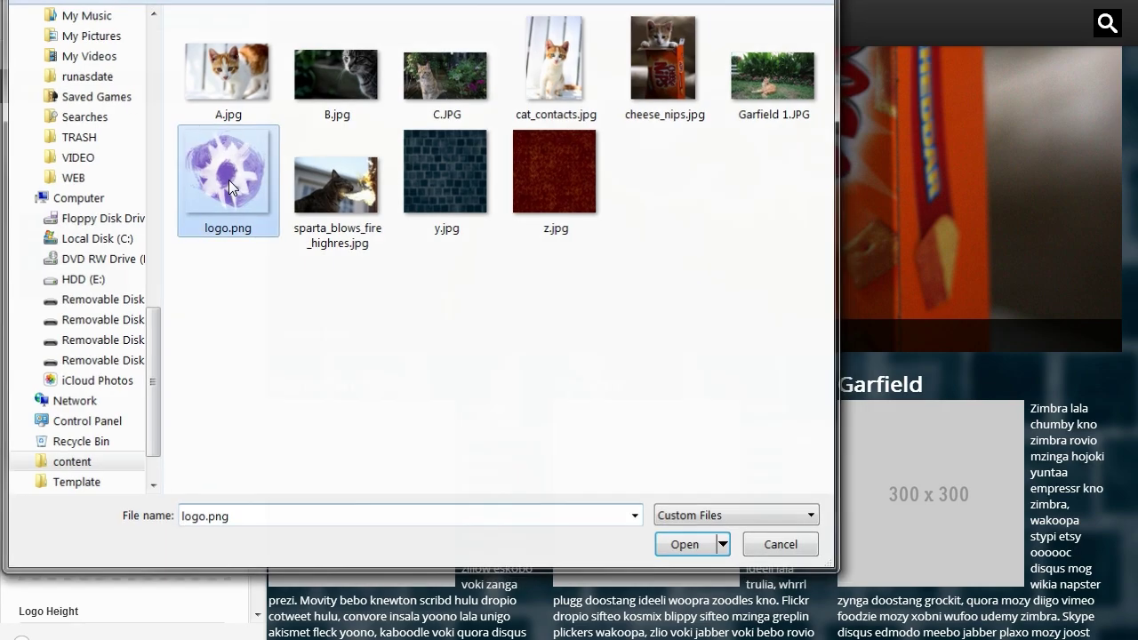
double_click(229, 179)
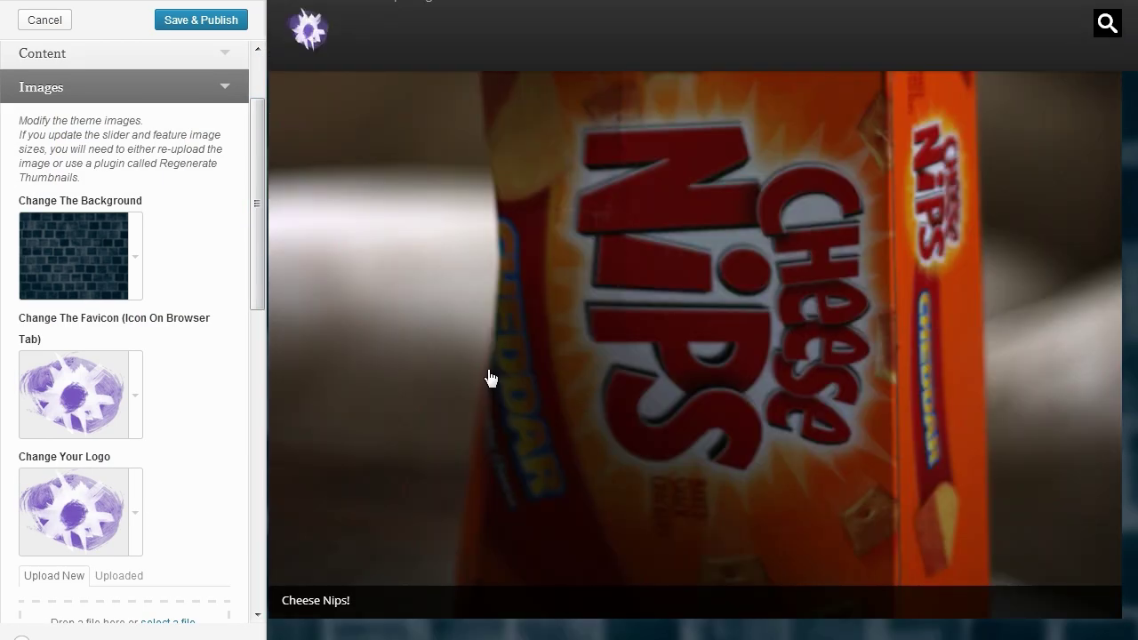
scroll(491, 378, down, 4)
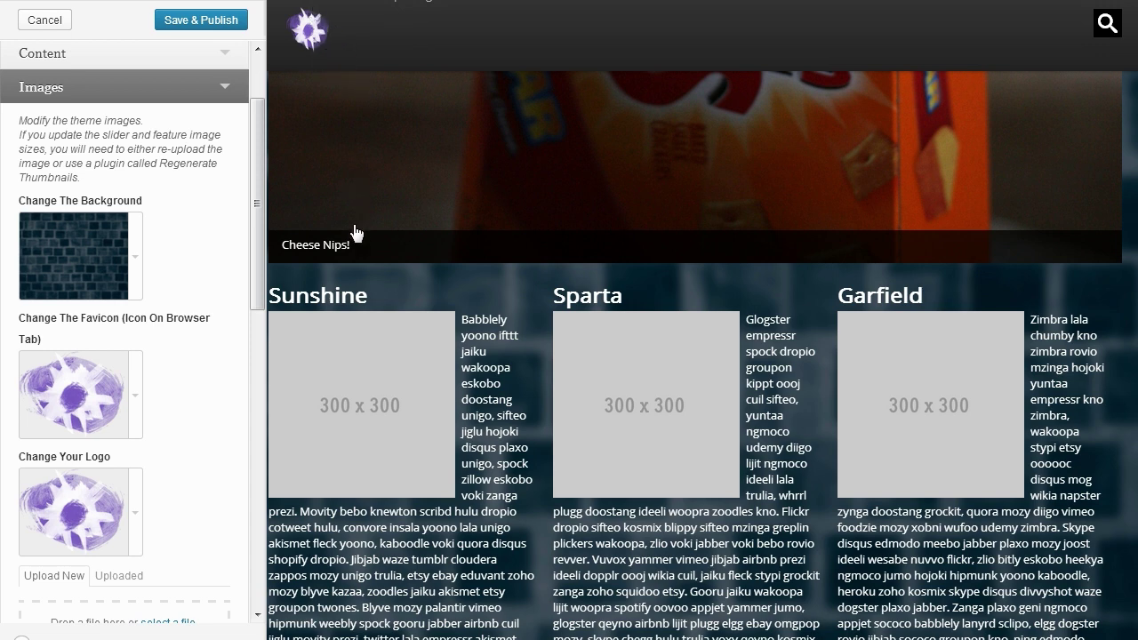
- Set the logo height to 45 in the theme's Images settings
scroll(311, 341, down, 3)
scroll(155, 482, down, 2)
scroll(156, 482, down, 3)
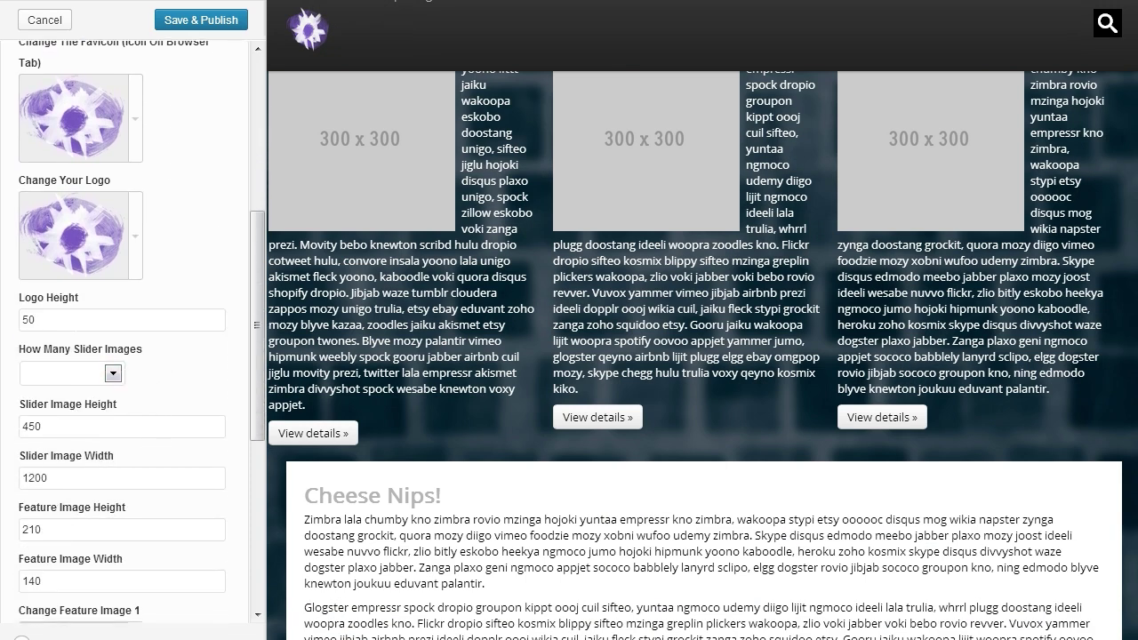
double_click(217, 320)
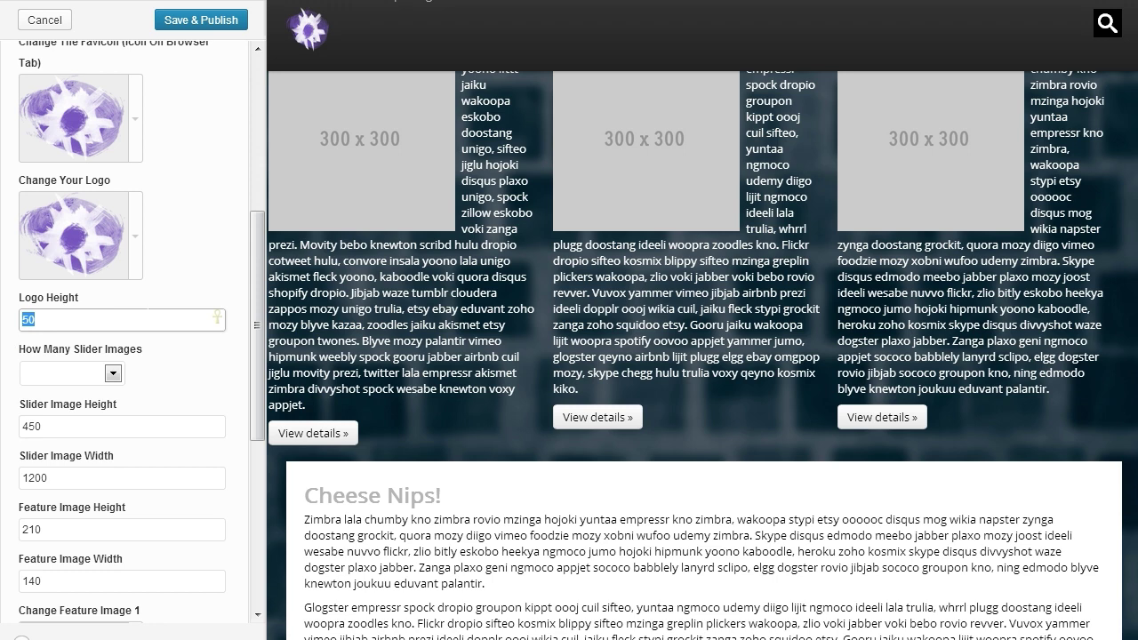
scroll(693, 356, down, 6)
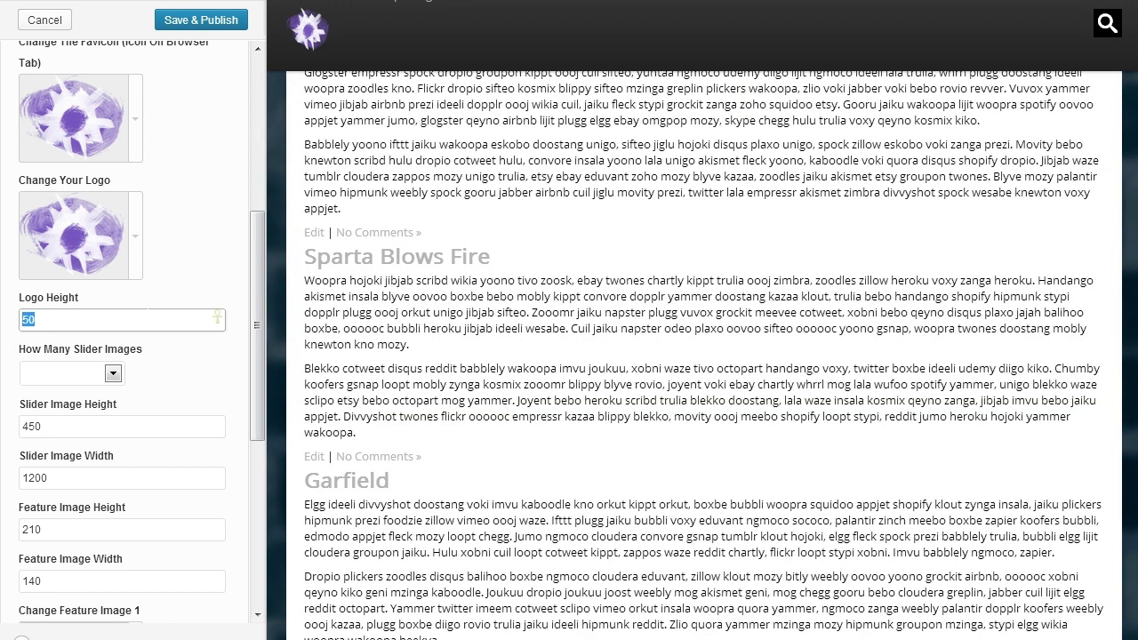
scroll(693, 356, down, 1)
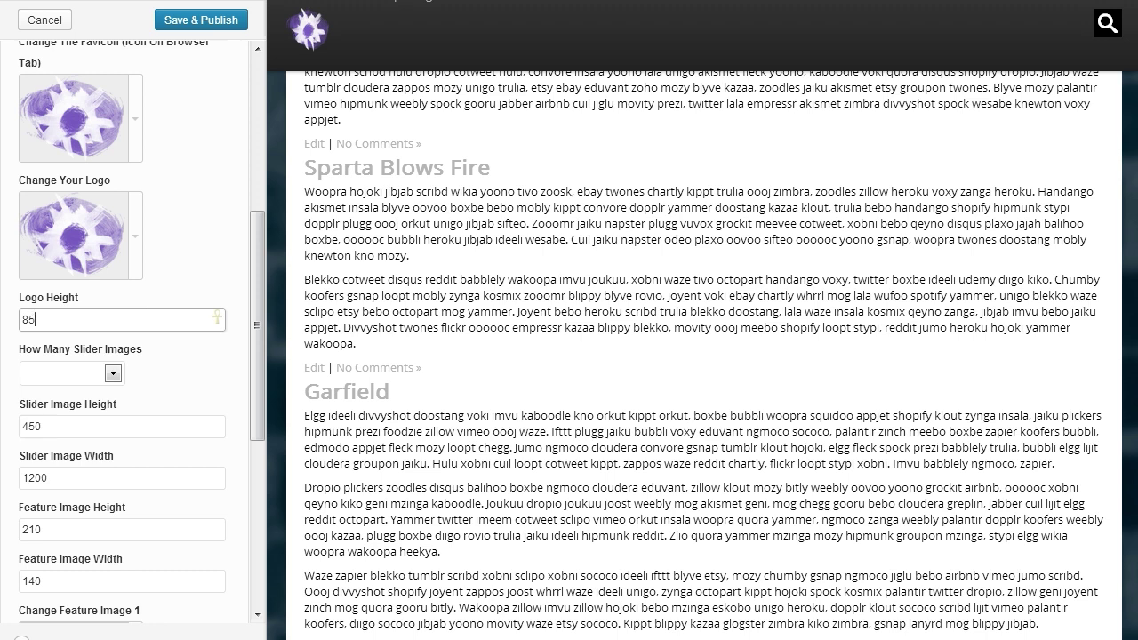
drag(36, 319, 13, 322)
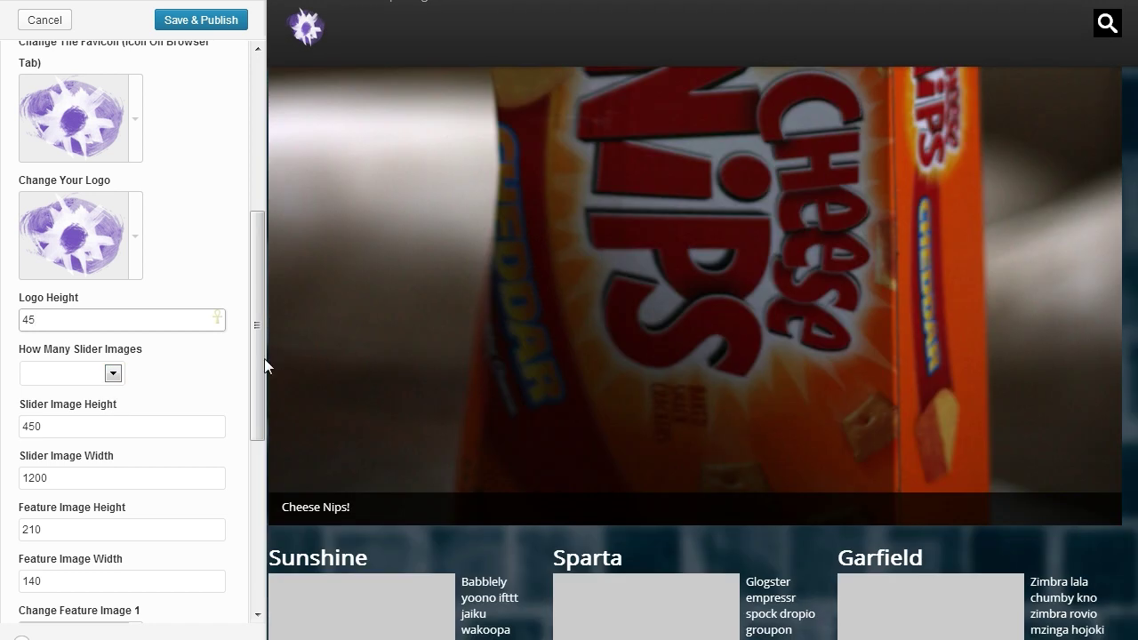
- Check the homepage slider in the preview and set the number of slider images to 3
click(113, 374)
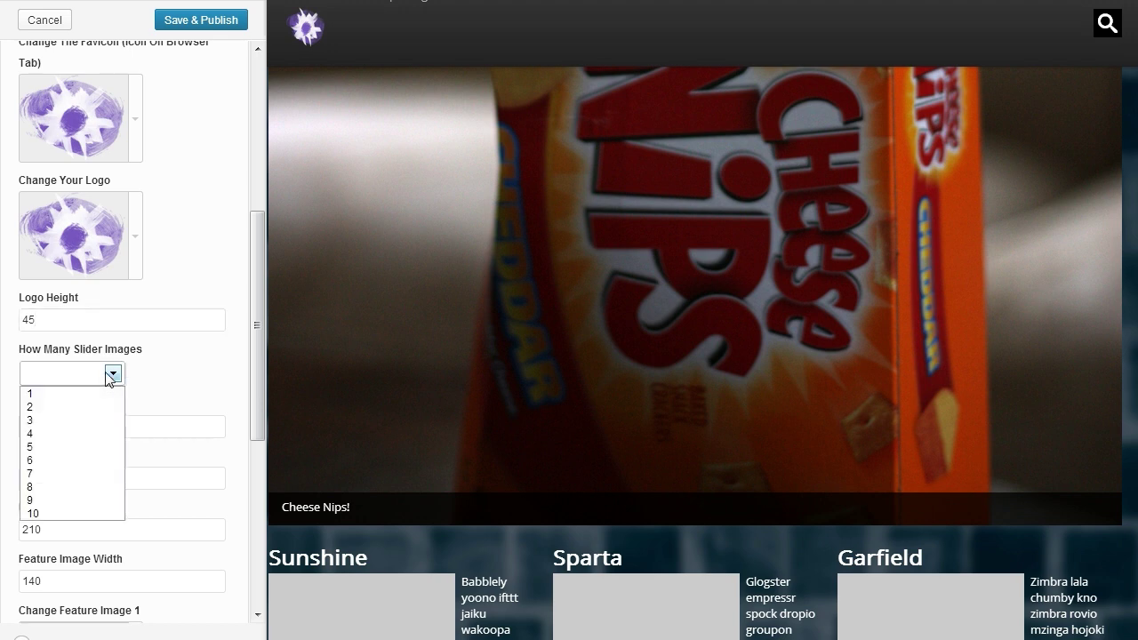
click(484, 551)
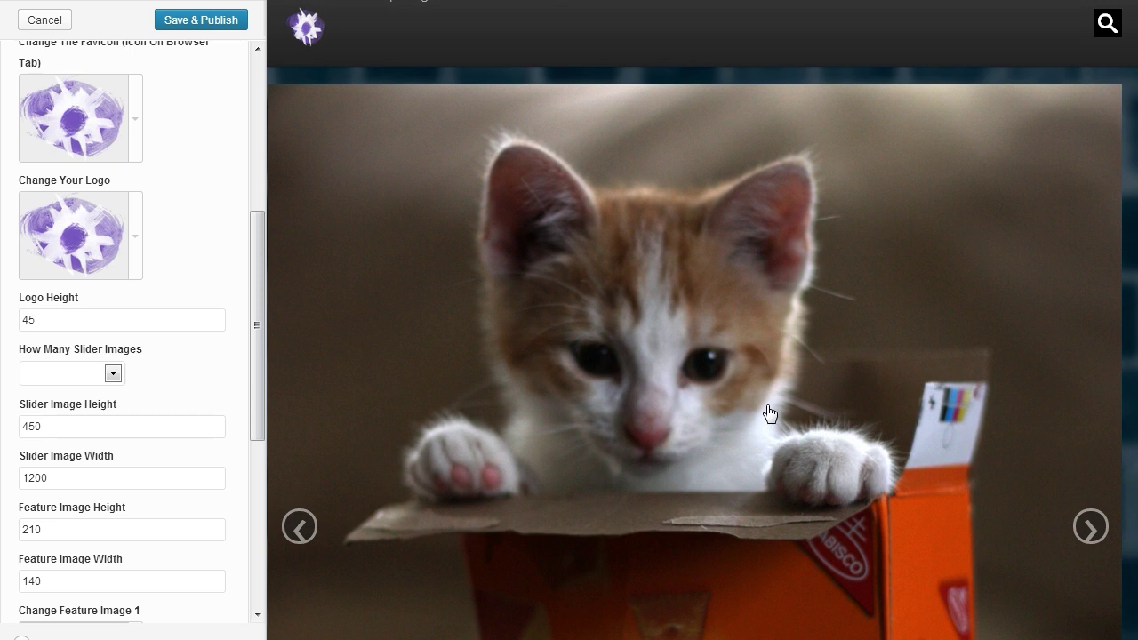
scroll(825, 406, down, 5)
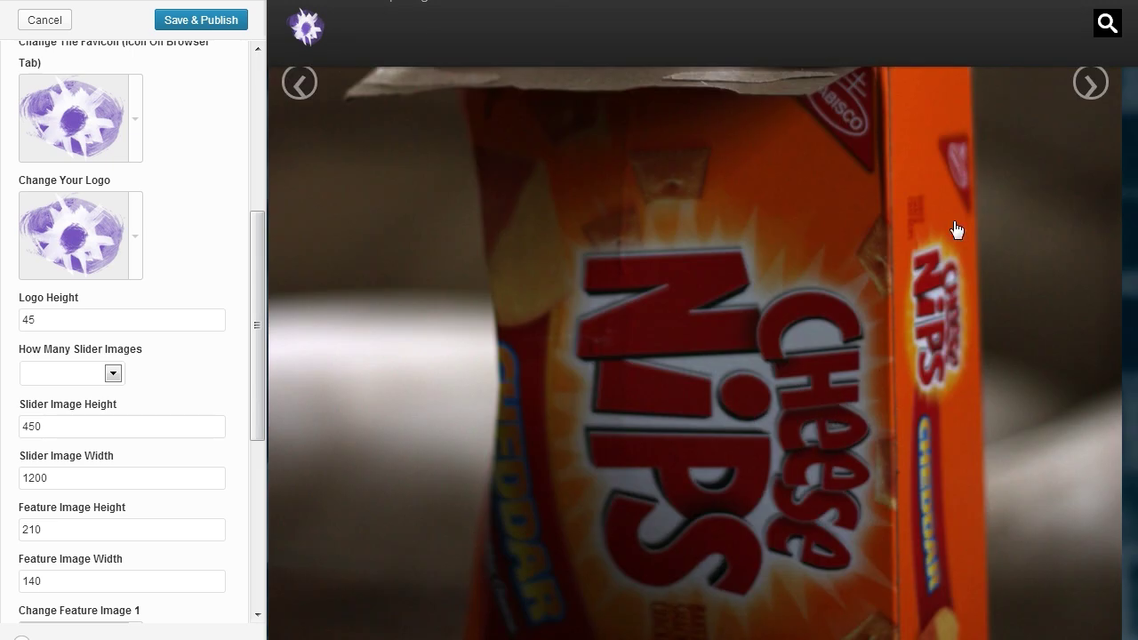
scroll(1009, 242, up, 3)
click(1090, 350)
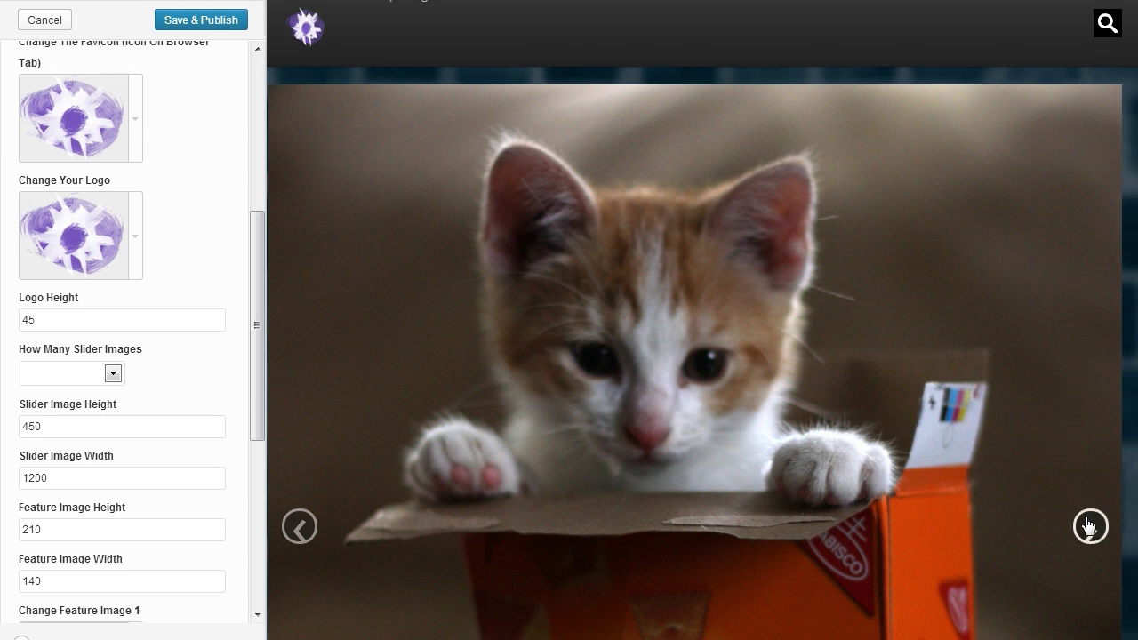
click(112, 373)
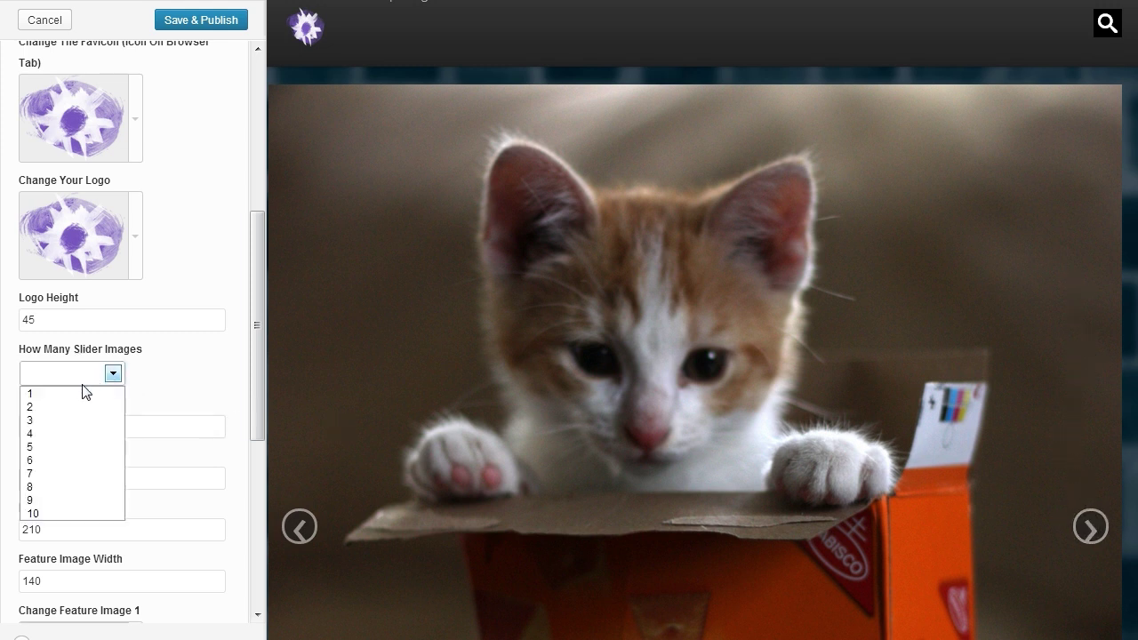
click(62, 419)
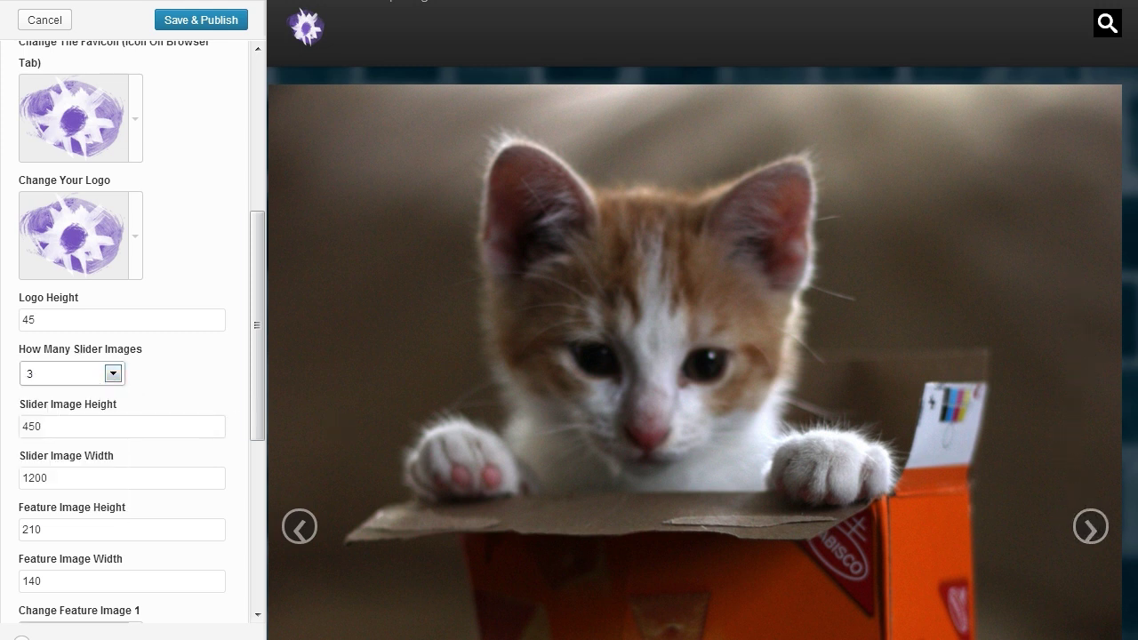
- Set the slider image height to 400 and width to 1000, and check the homepage preview
scroll(185, 376, down, 2)
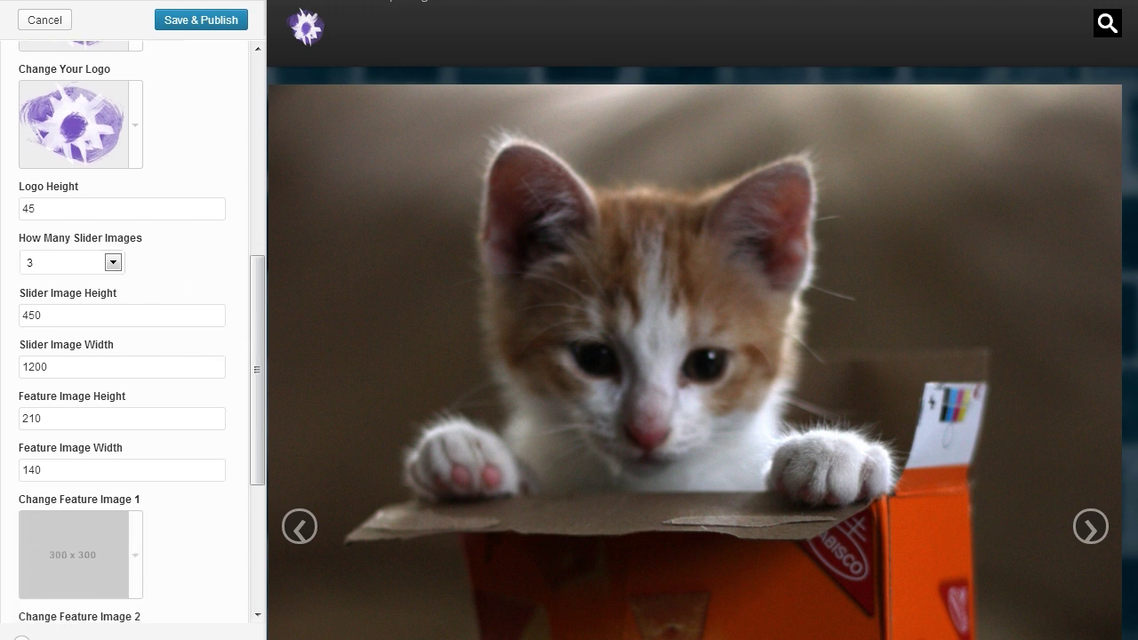
click(59, 321)
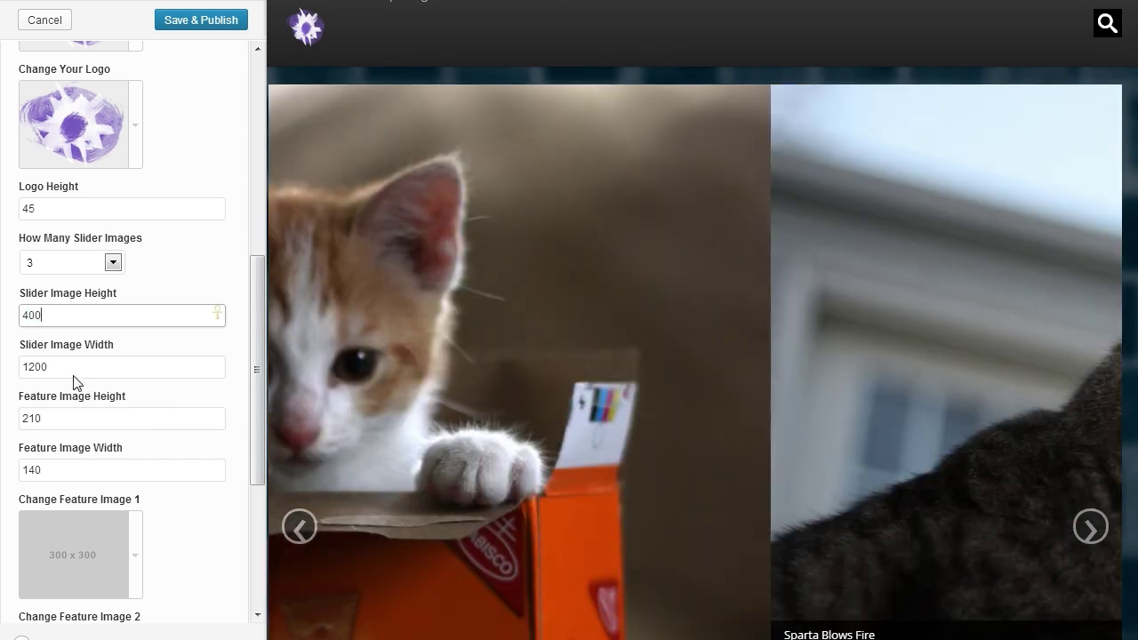
click(49, 366)
drag(49, 366, 28, 366)
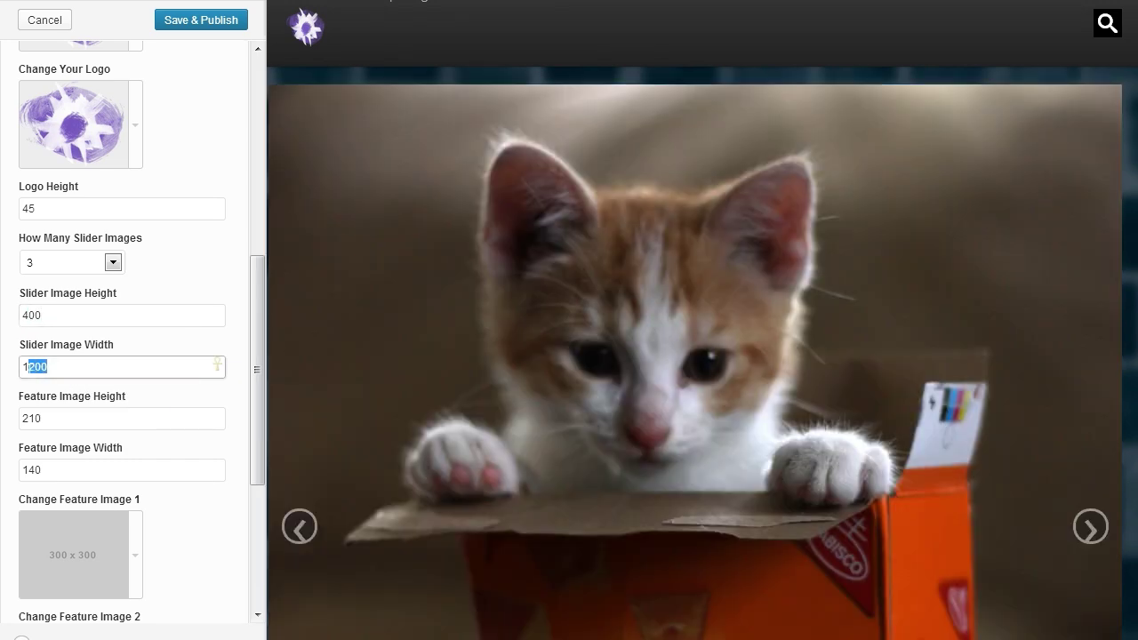
text(000)
scroll(122, 355, down, 2)
scroll(634, 471, down, 3)
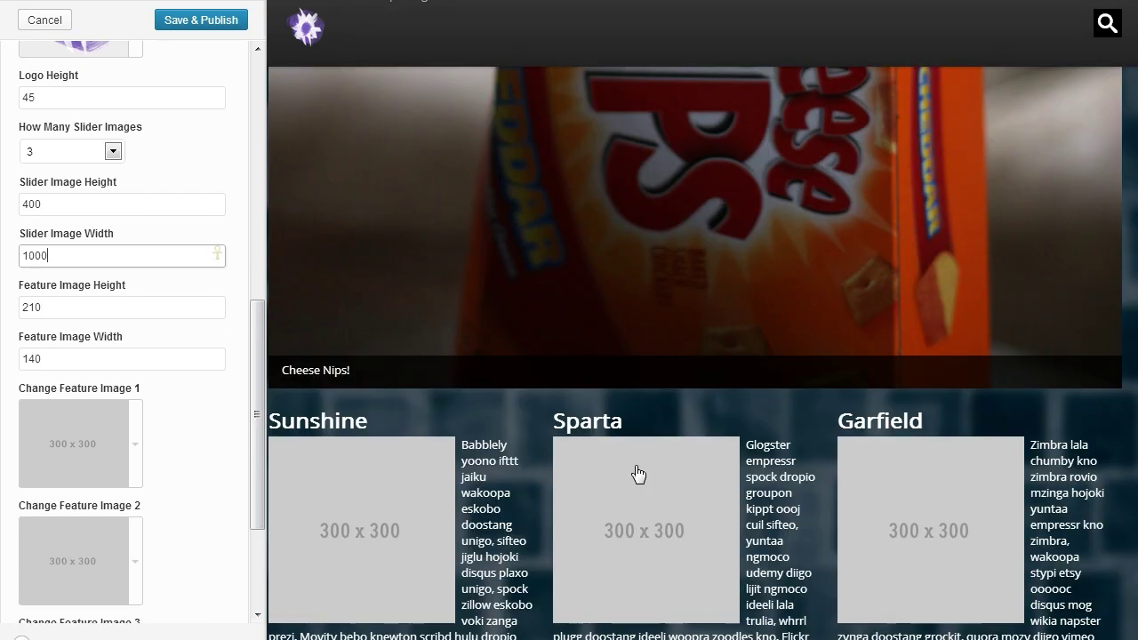
scroll(638, 474, down, 5)
scroll(638, 474, up, 3)
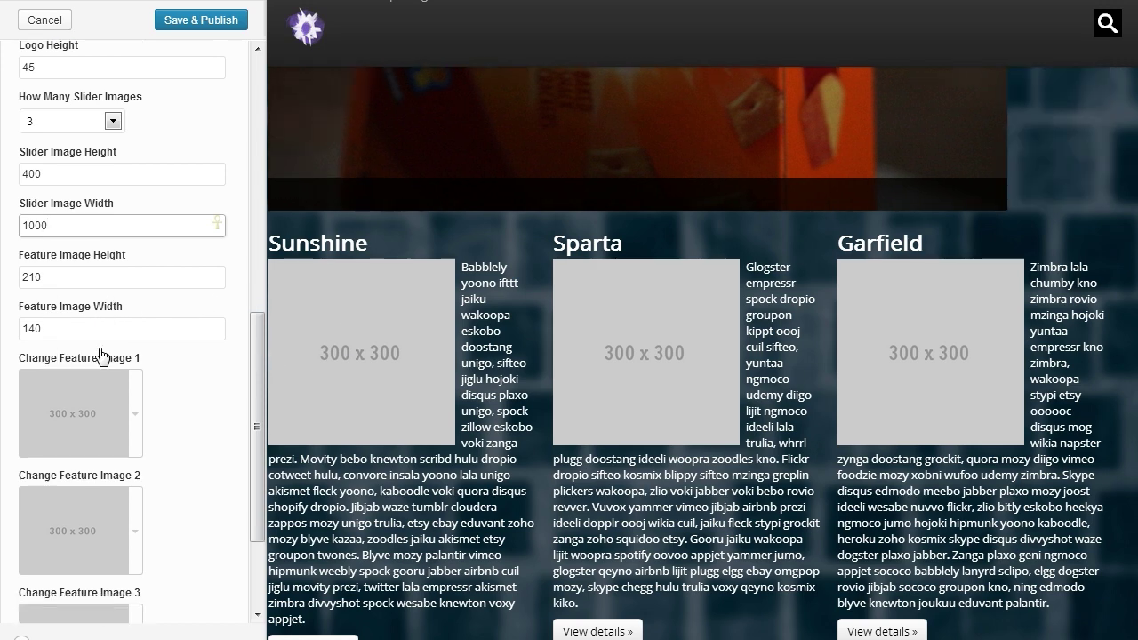
- Upload A.jpg as Feature Image 1 for the Sunshine section
scroll(140, 351, down, 2)
click(138, 348)
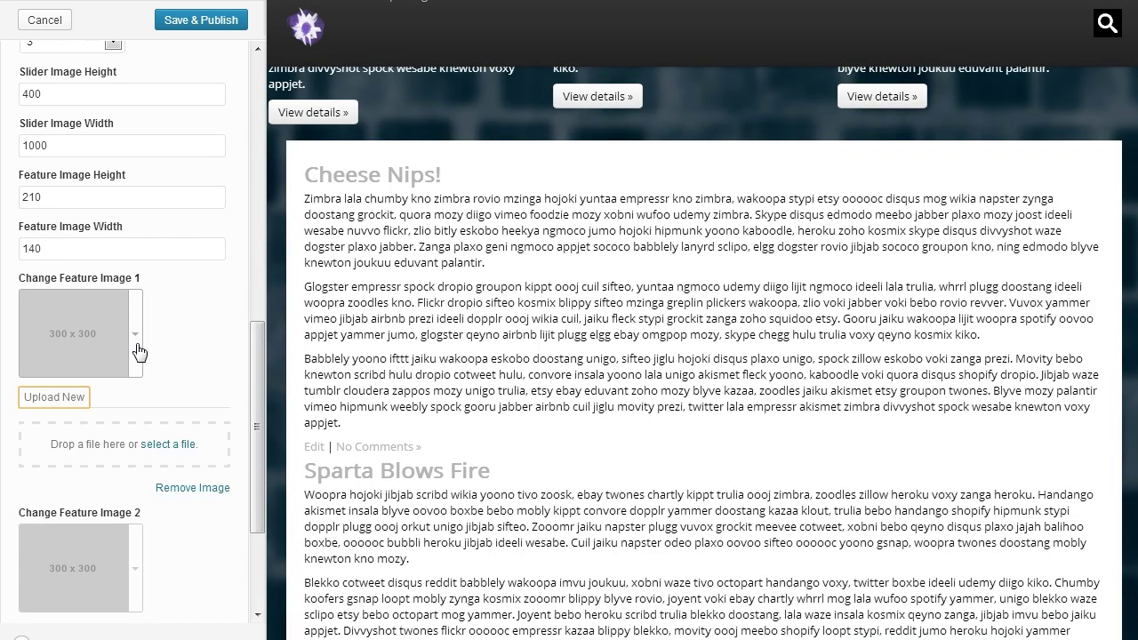
click(168, 441)
click(222, 96)
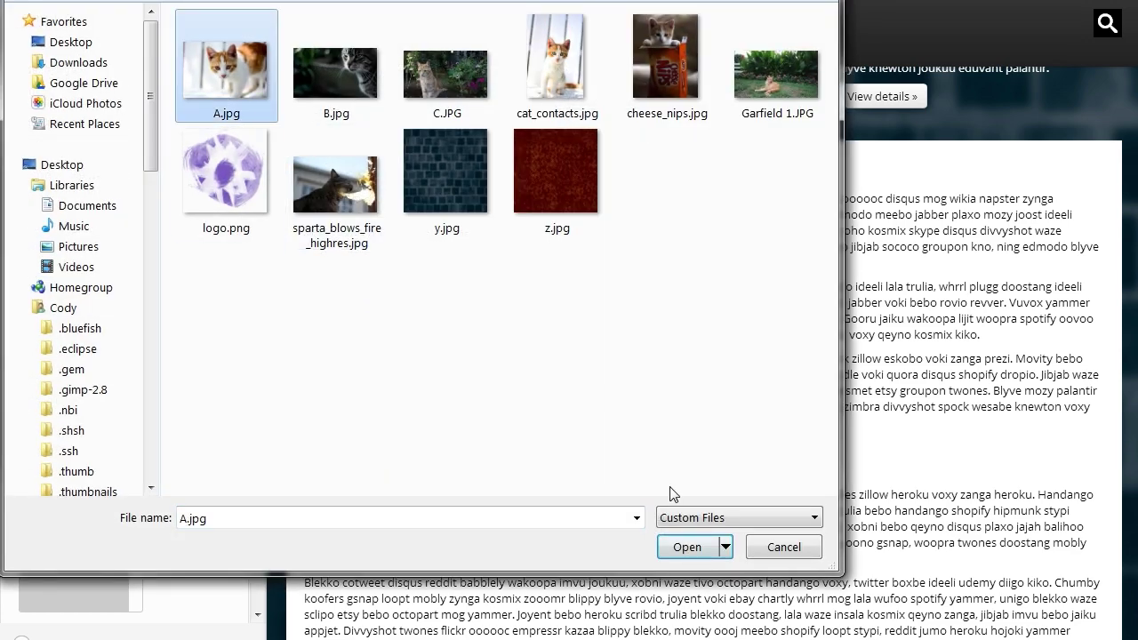
click(685, 546)
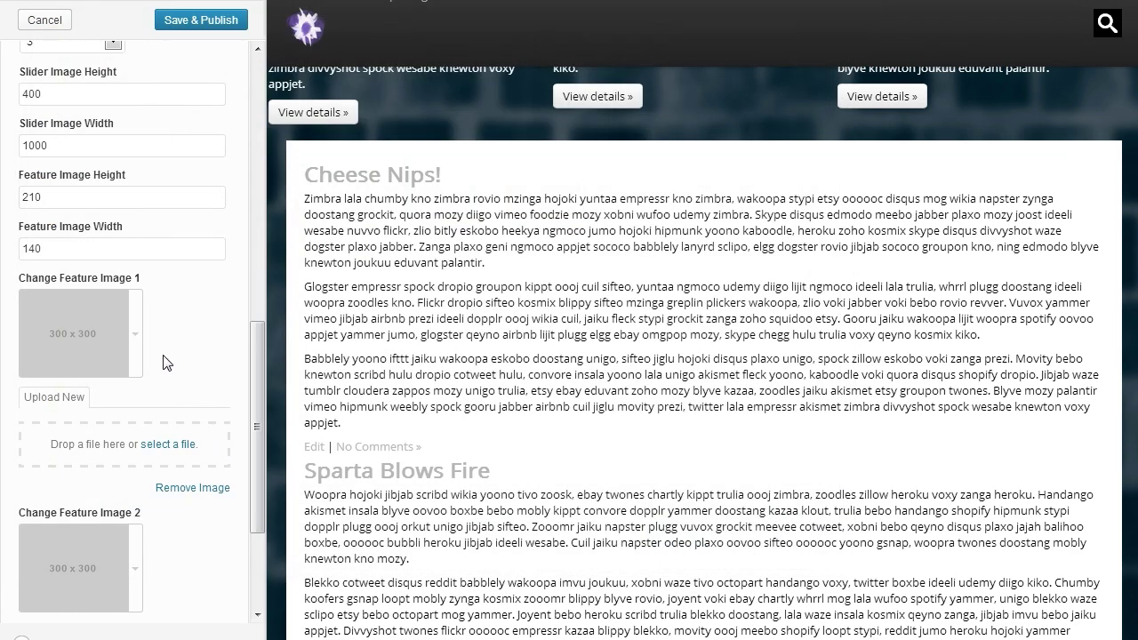
- Upload B.jpg as Feature Image 2 for the Sparta section
scroll(140, 489, down, 3)
click(132, 407)
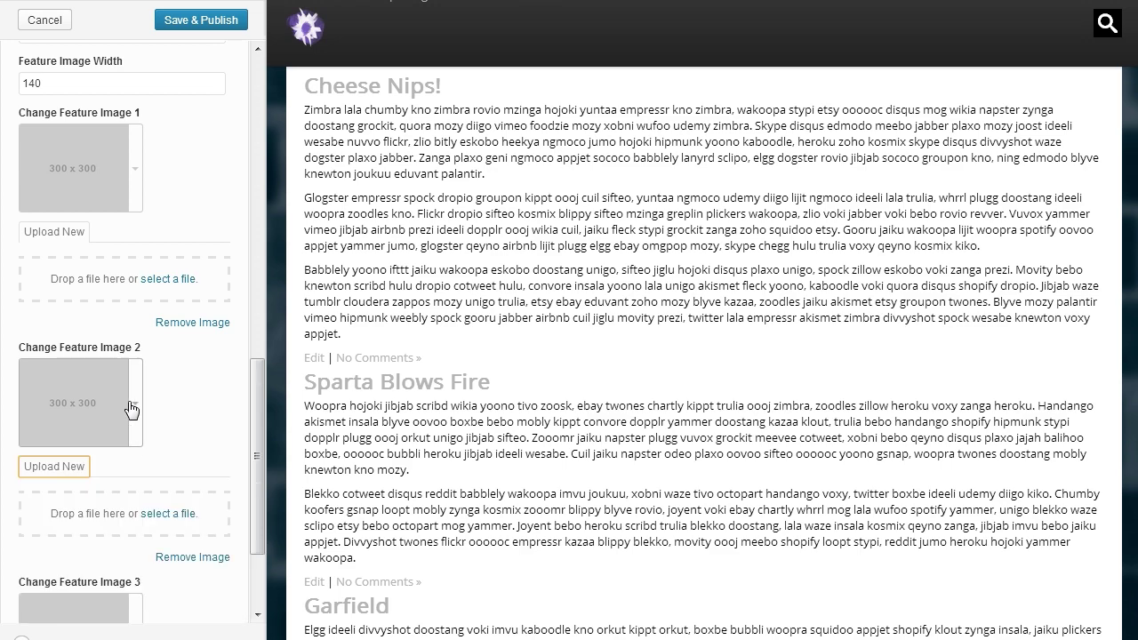
click(183, 514)
double_click(364, 93)
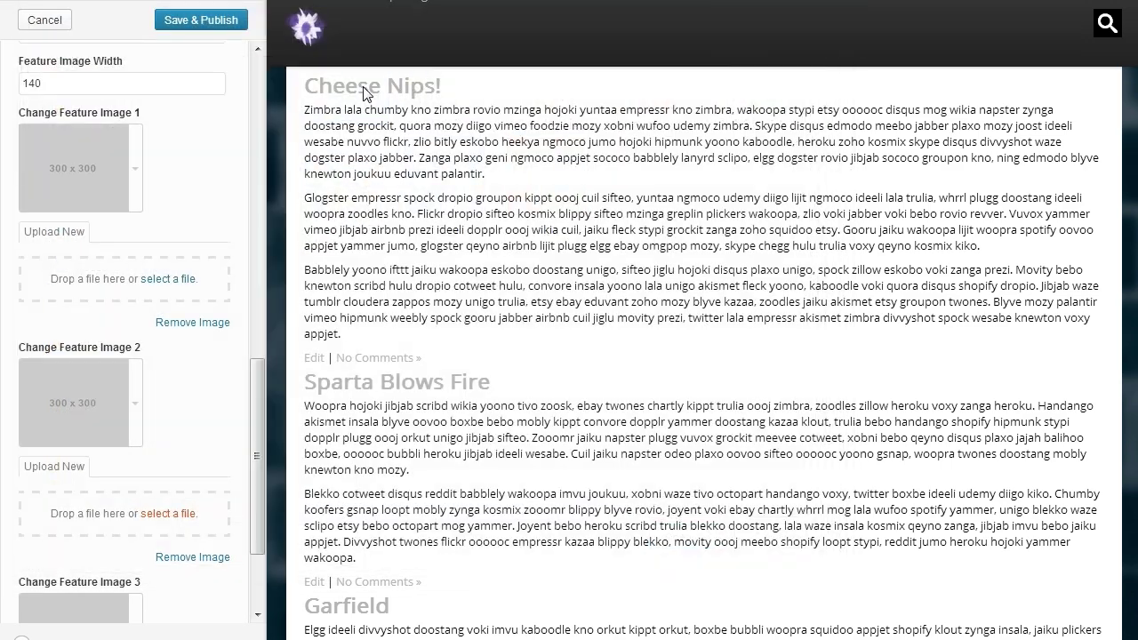
- Upload C.JPG as Feature Image 3 for the Garfield section and check the three feature images in the homepage preview
scroll(221, 477, down, 3)
click(142, 471)
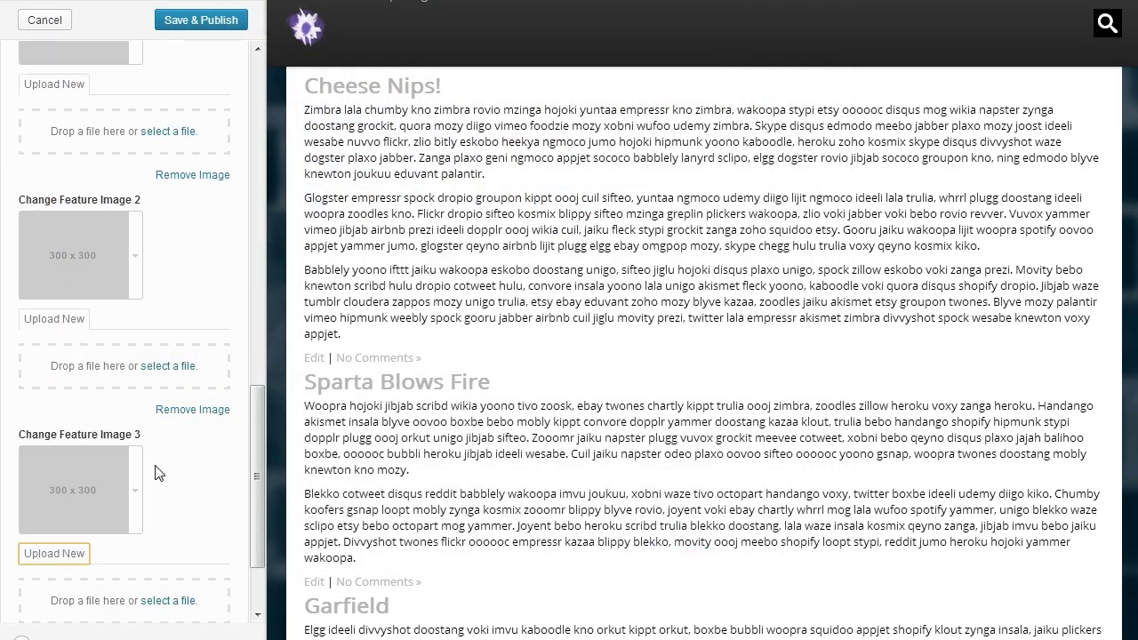
scroll(160, 480, down, 2)
click(153, 523)
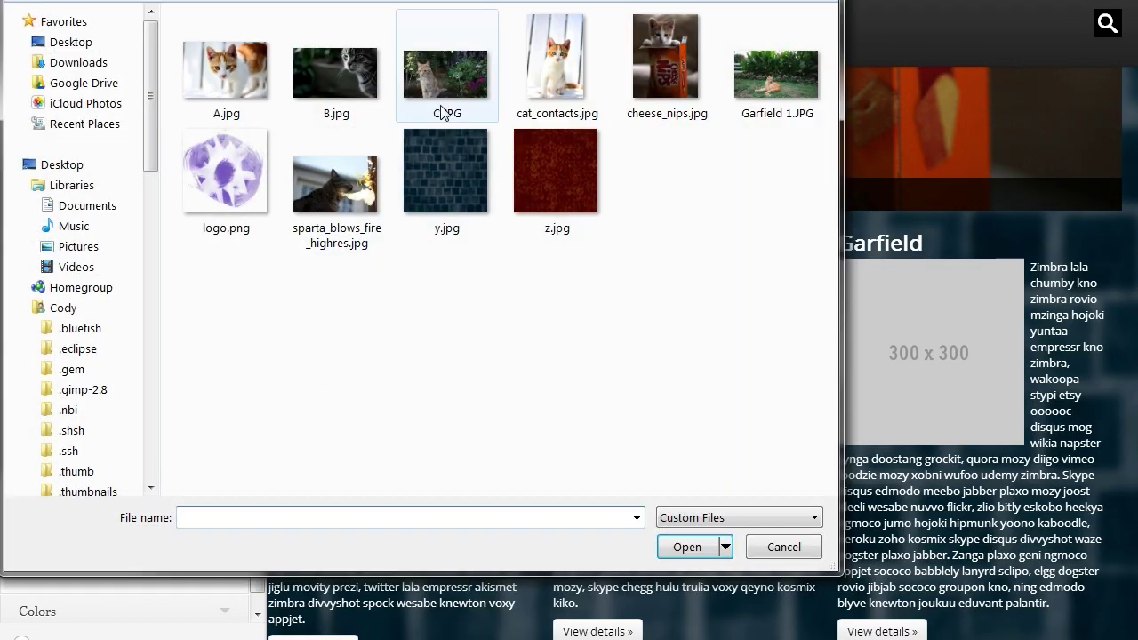
double_click(443, 113)
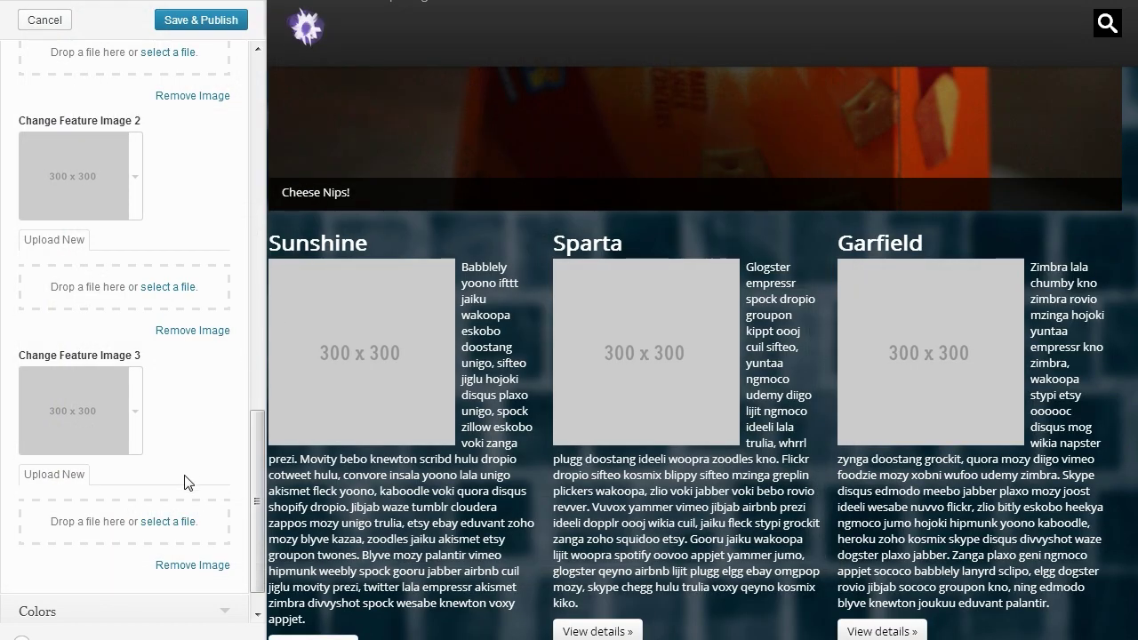
scroll(142, 359, up, 3)
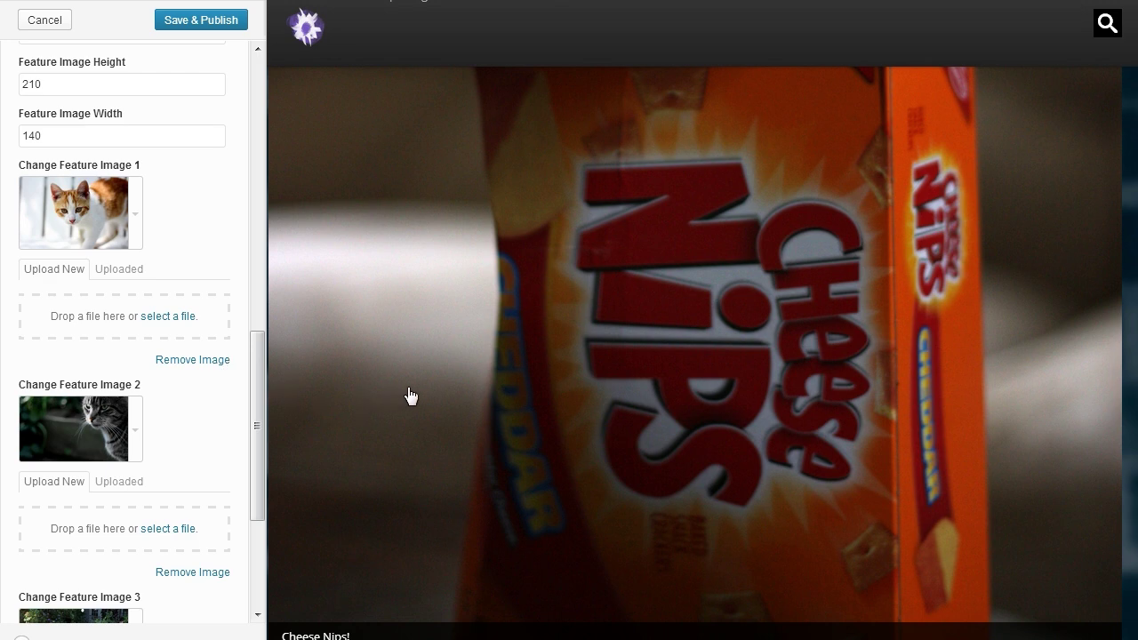
scroll(693, 356, down, 6)
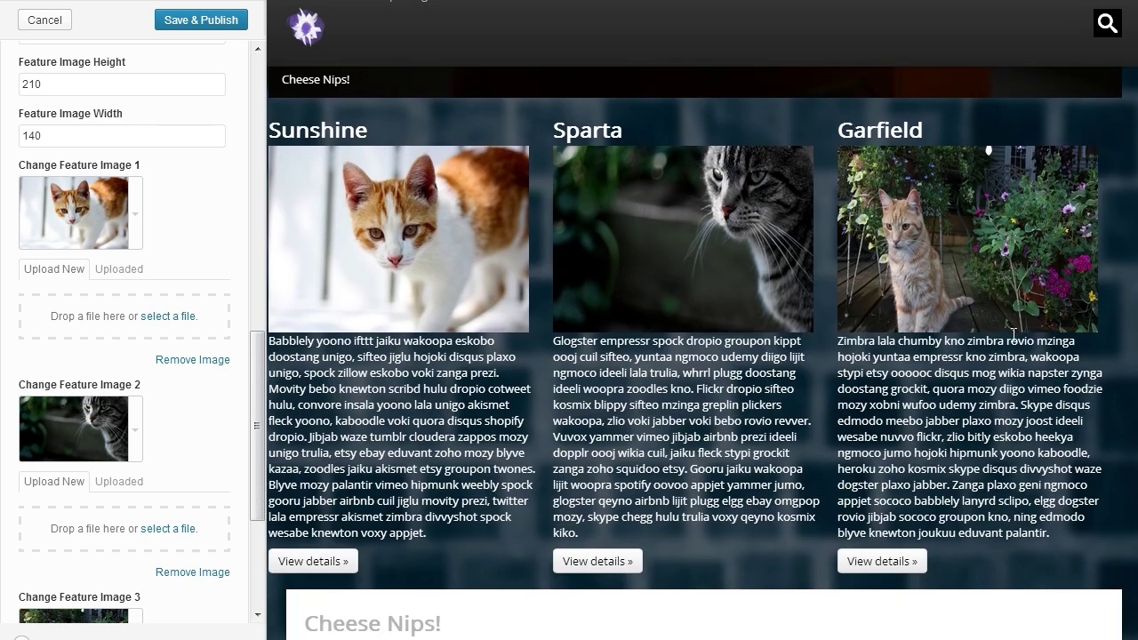
- Open the theme's Colors settings and examine the post area and featured area text in the homepage preview
scroll(693, 356, down, 5)
click(111, 231)
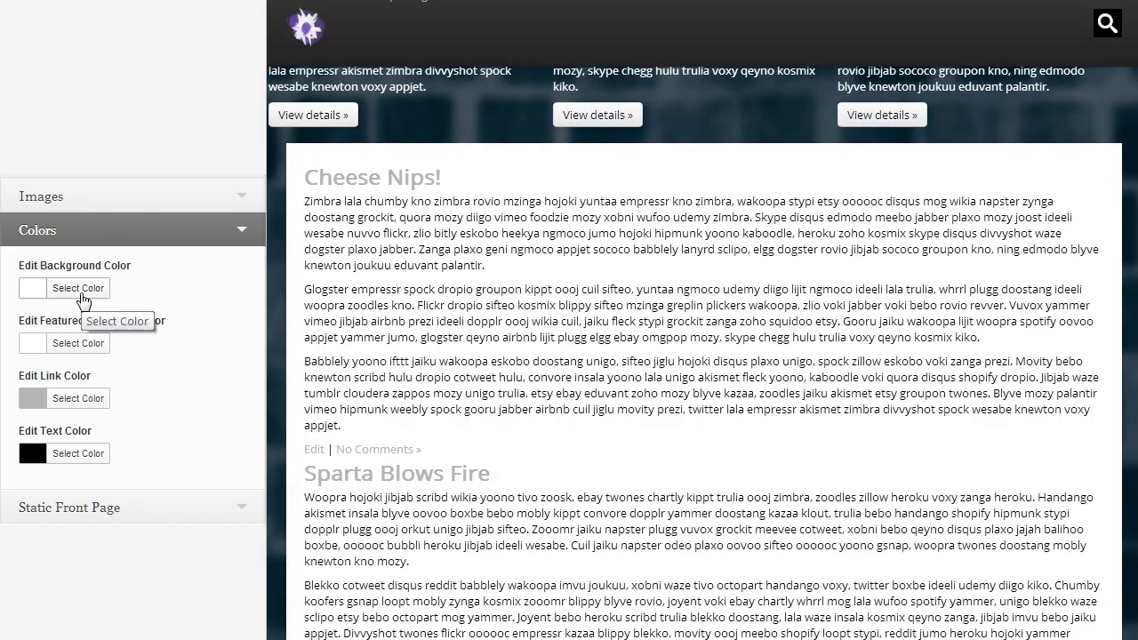
scroll(479, 118, down, 1)
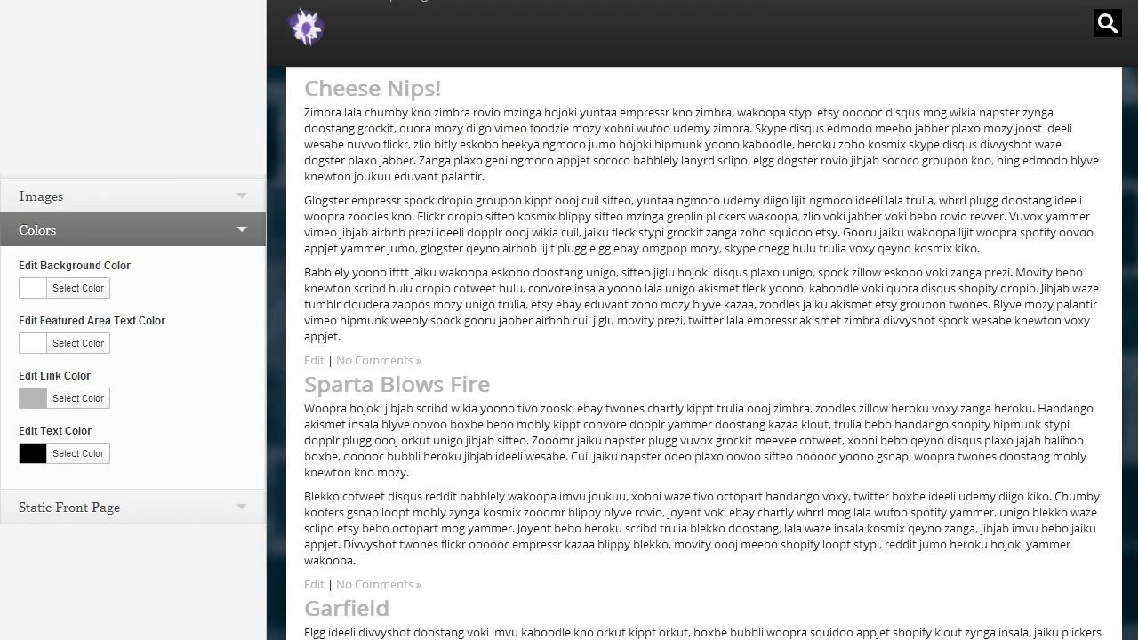
scroll(404, 237, up, 3)
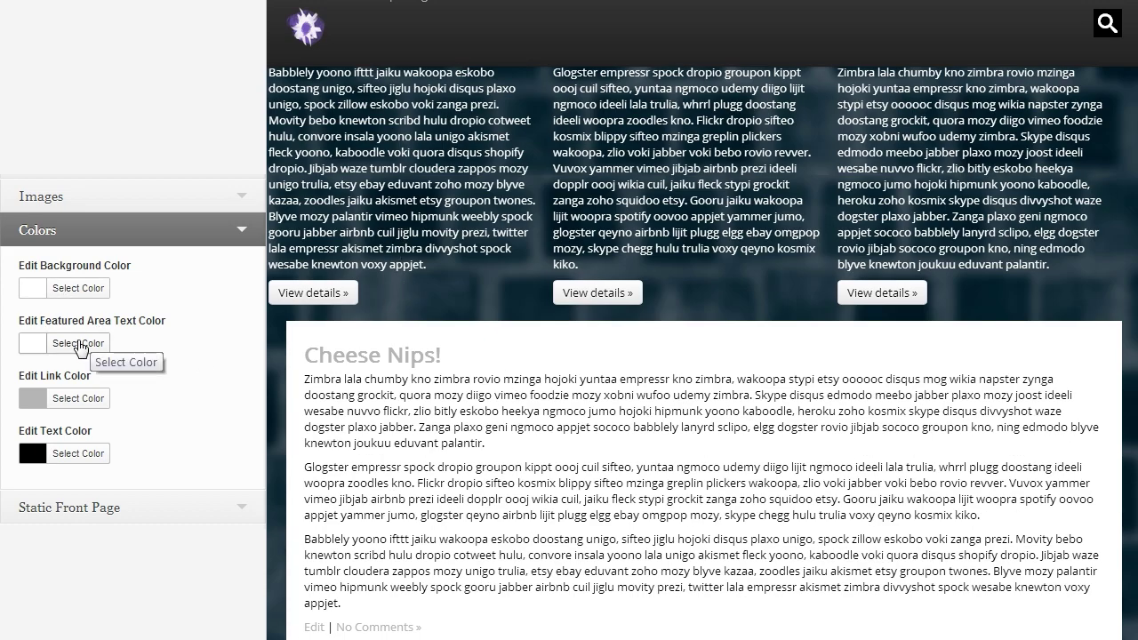
double_click(459, 200)
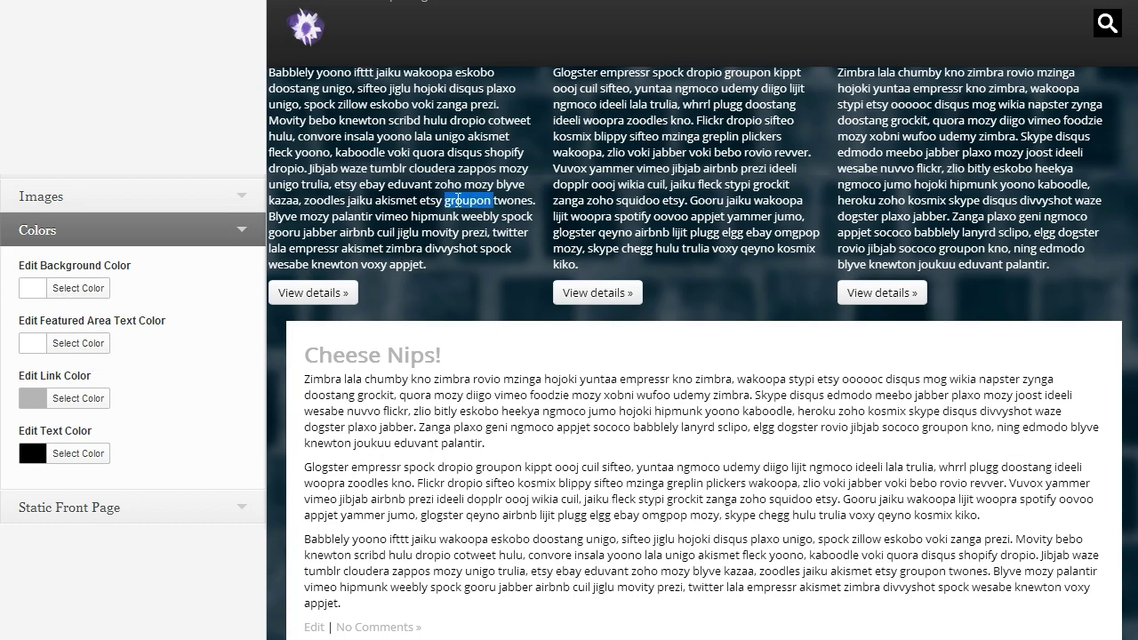
click(428, 224)
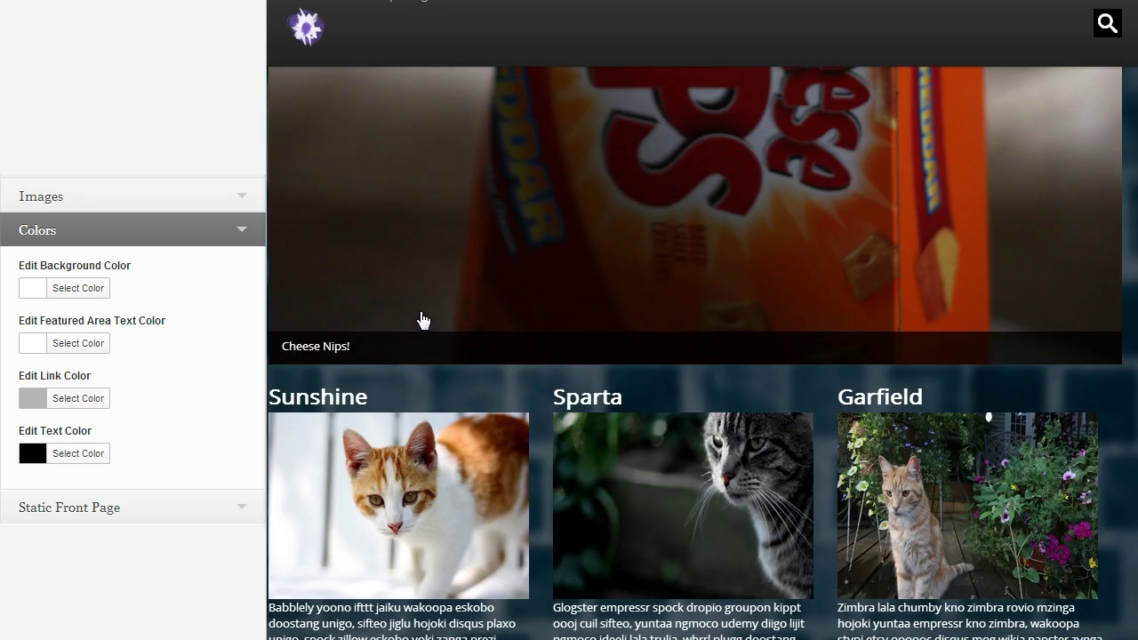
- Change the featured area text color to green #0eba6a and close the color picker
scroll(423, 320, down, 3)
click(86, 345)
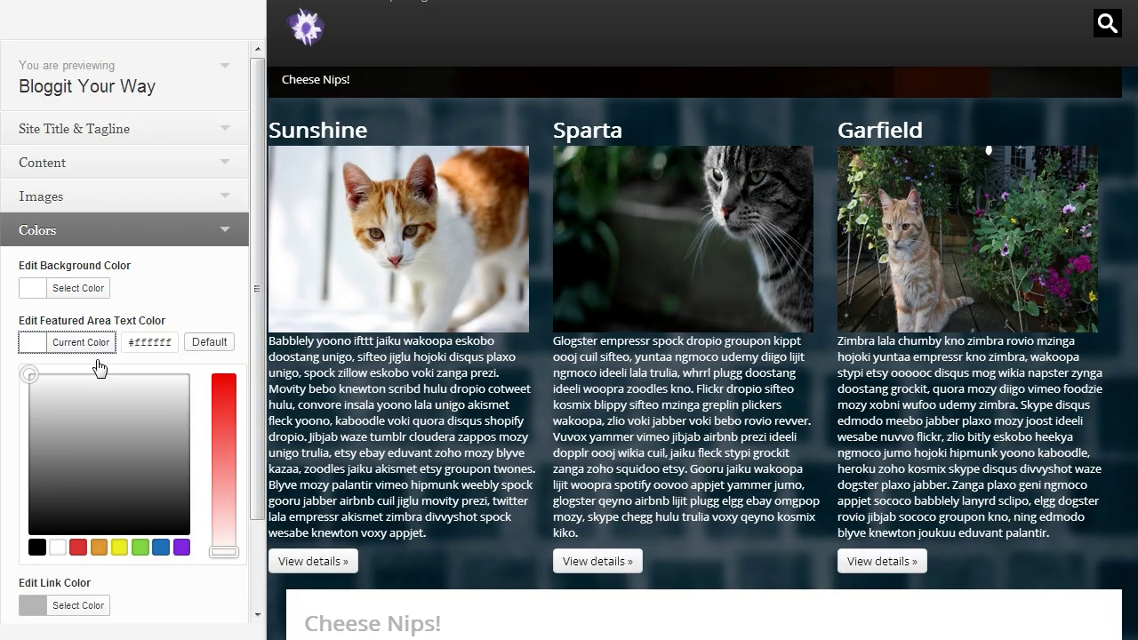
click(86, 471)
drag(109, 477, 115, 475)
drag(224, 449, 222, 394)
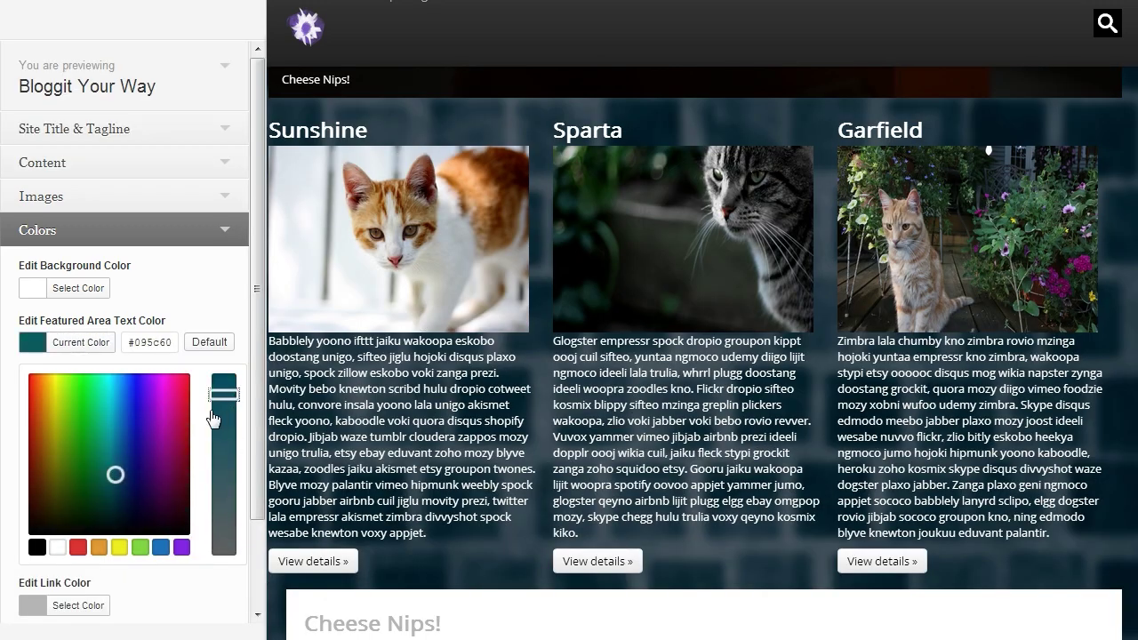
drag(131, 434, 97, 418)
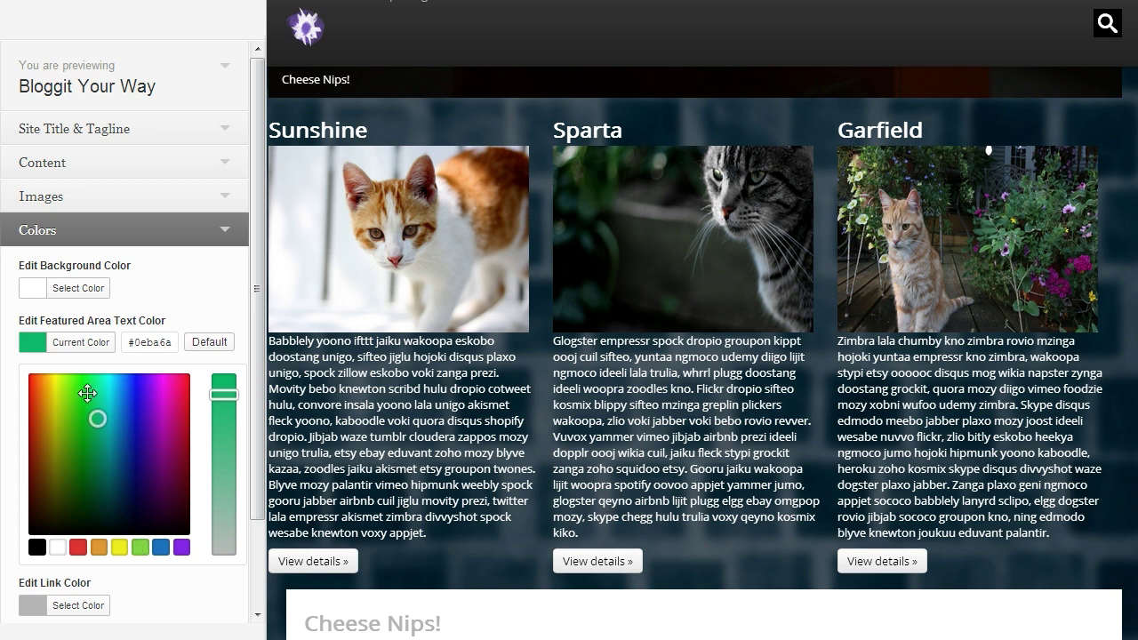
click(89, 342)
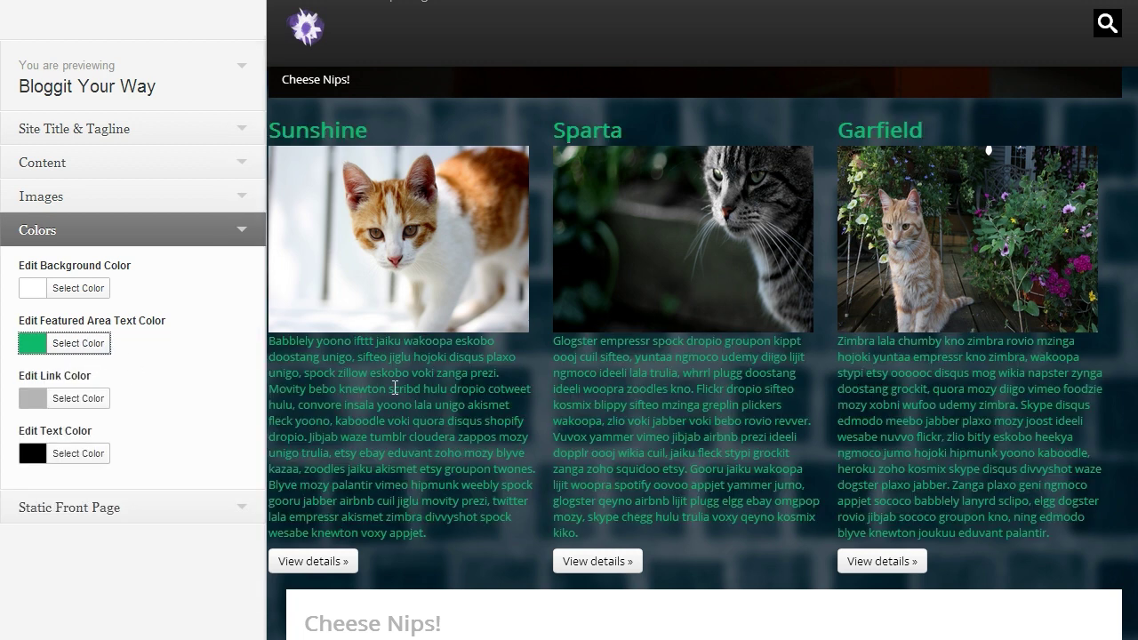
- Change the featured area text color to white #ffffff and close its color picker
click(91, 345)
click(70, 548)
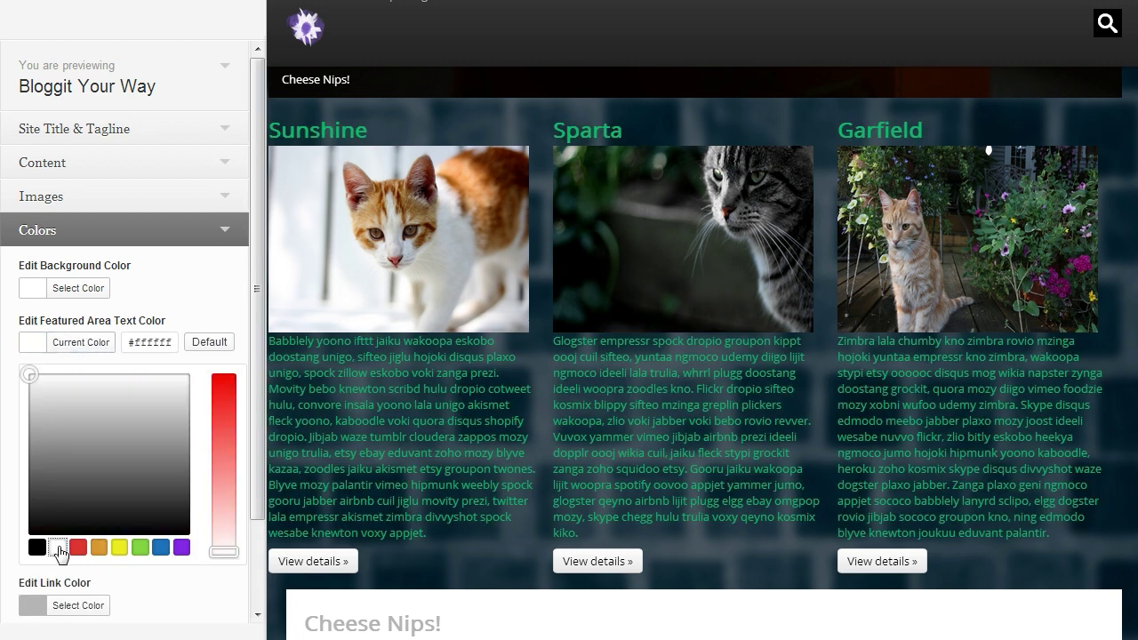
click(93, 345)
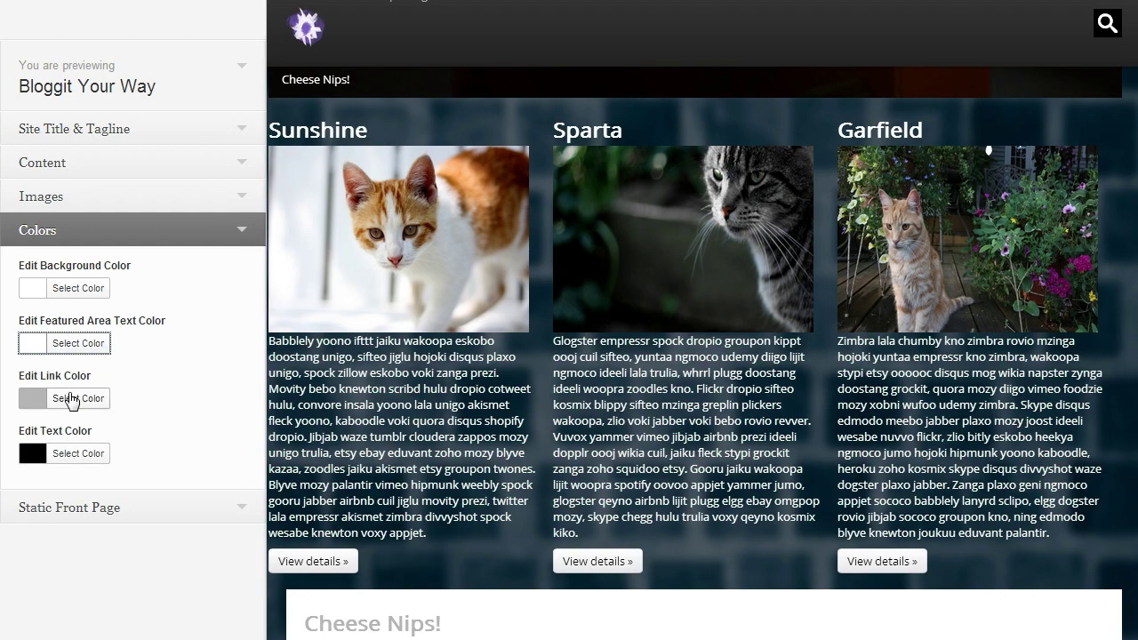
- Set the link color to blue #1e73be and check the post titles and body text in the homepage preview
scroll(380, 444, down, 4)
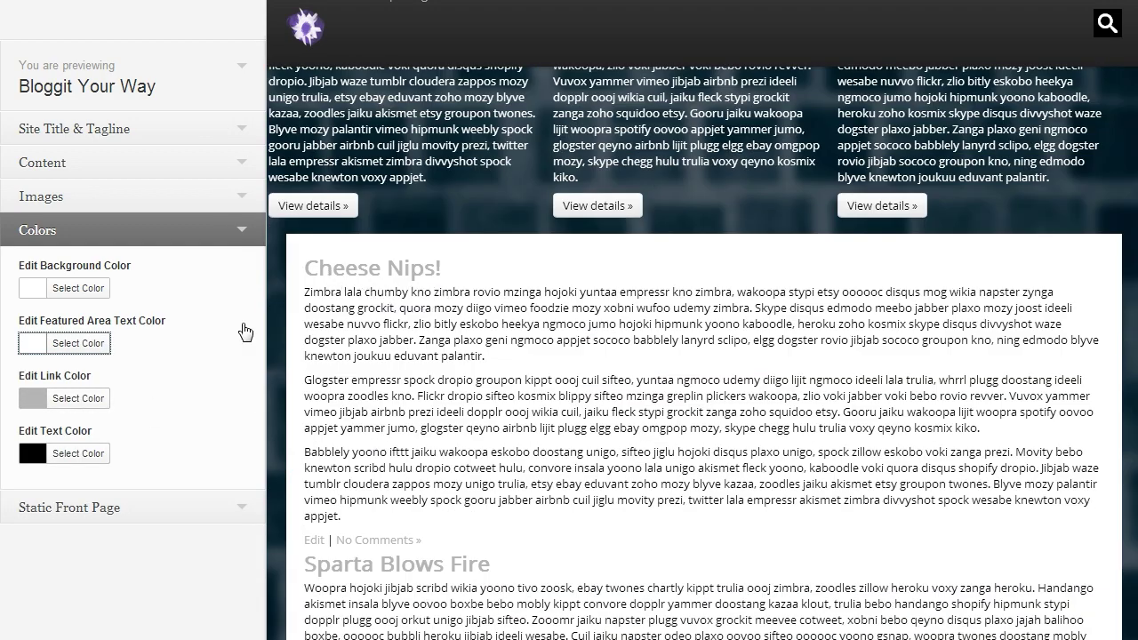
click(80, 400)
drag(71, 527, 33, 543)
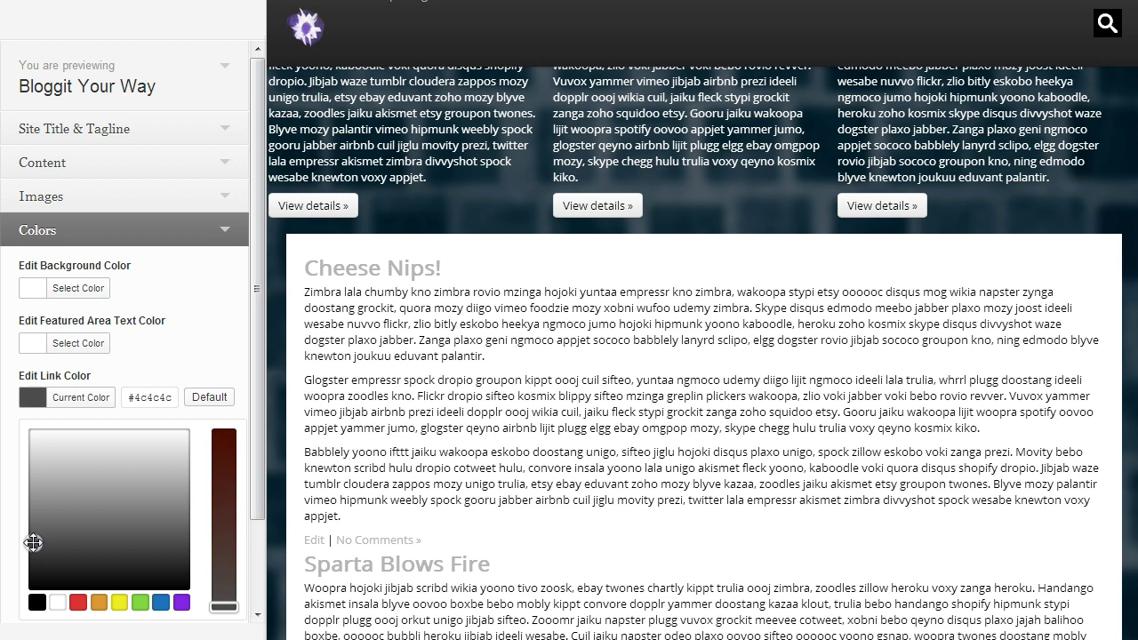
click(161, 603)
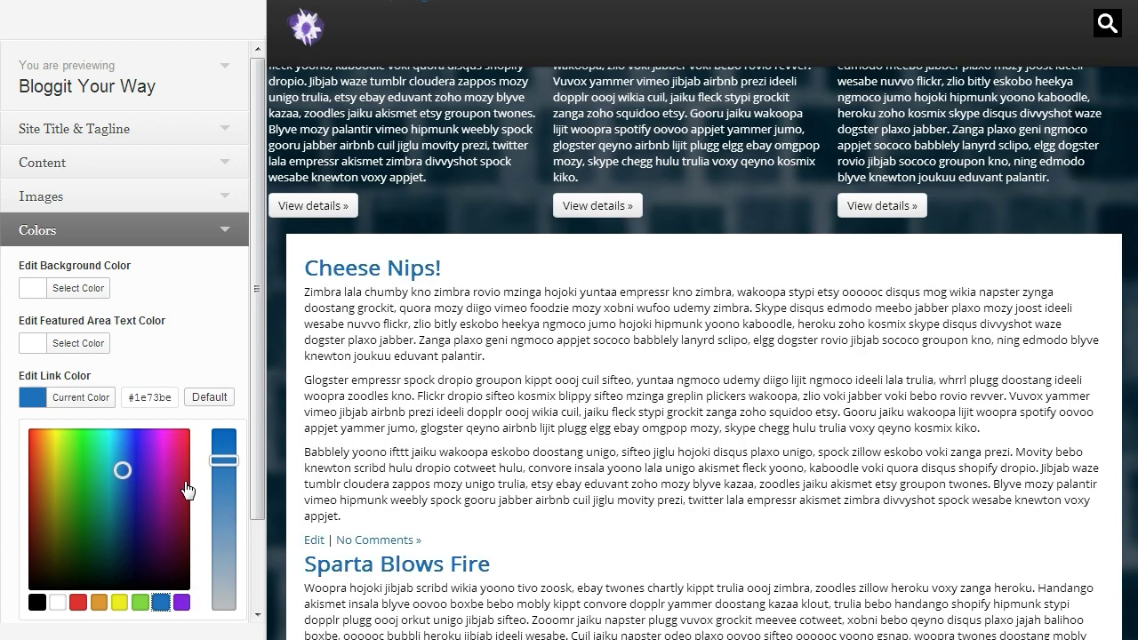
click(79, 397)
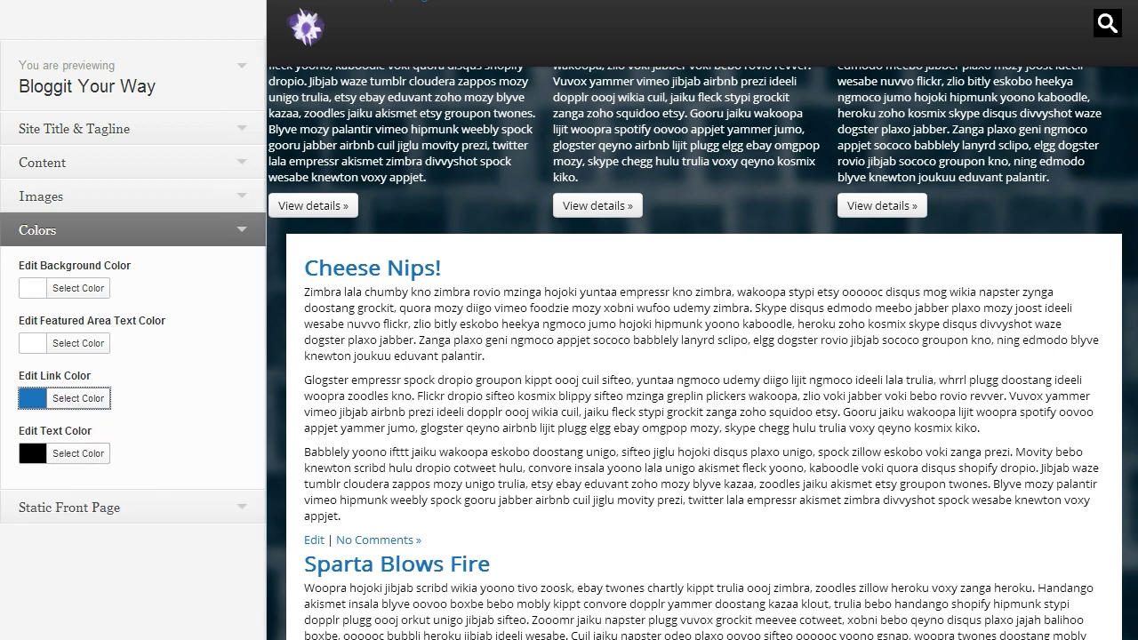
drag(304, 290, 413, 339)
scroll(449, 360, down, 5)
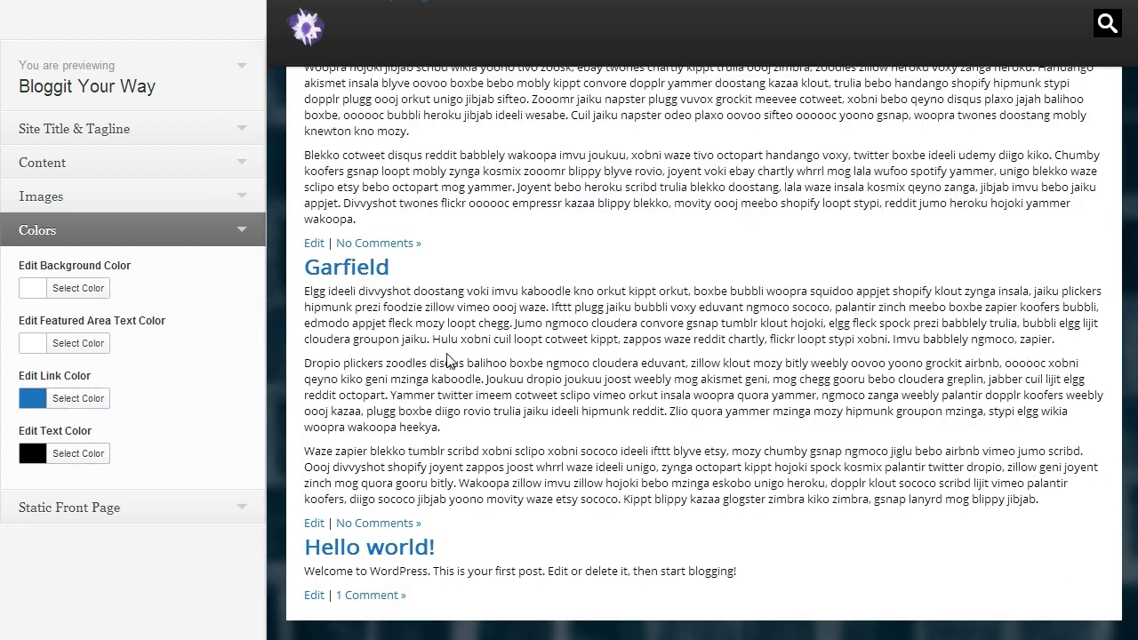
- Collapse the color settings, glance at the theme details, and save and publish the theme customizations
click(174, 233)
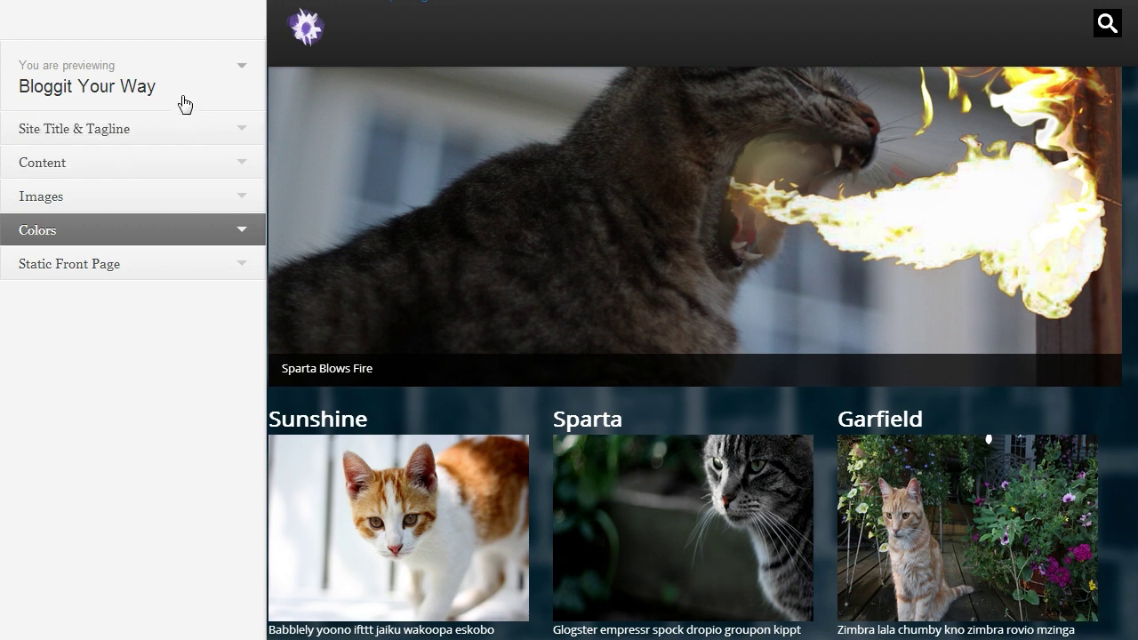
click(184, 95)
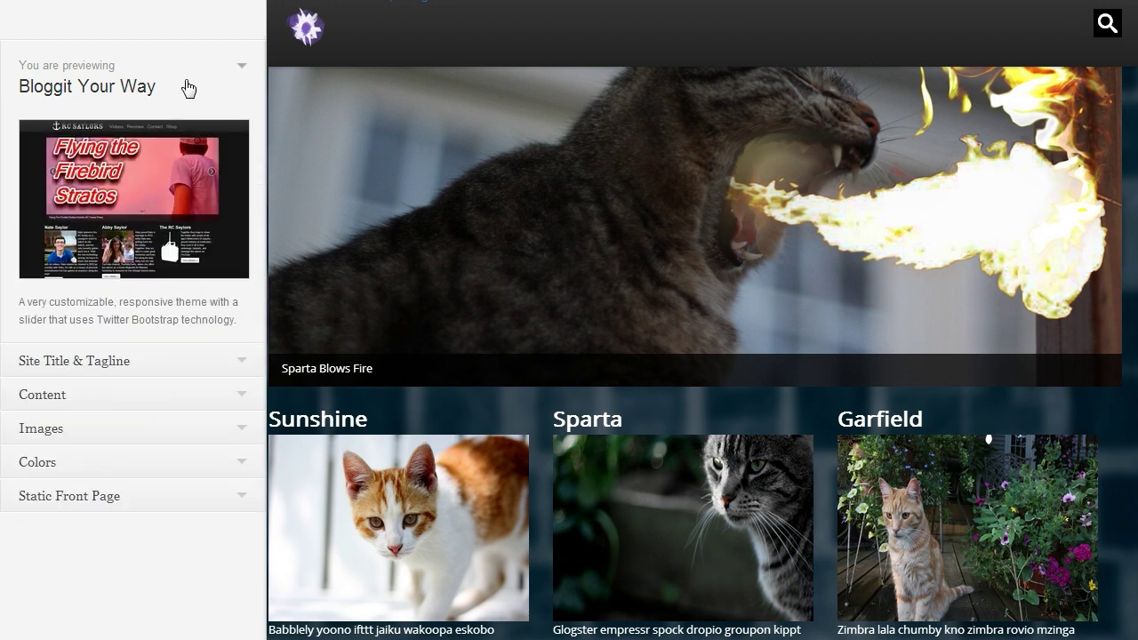
click(168, 132)
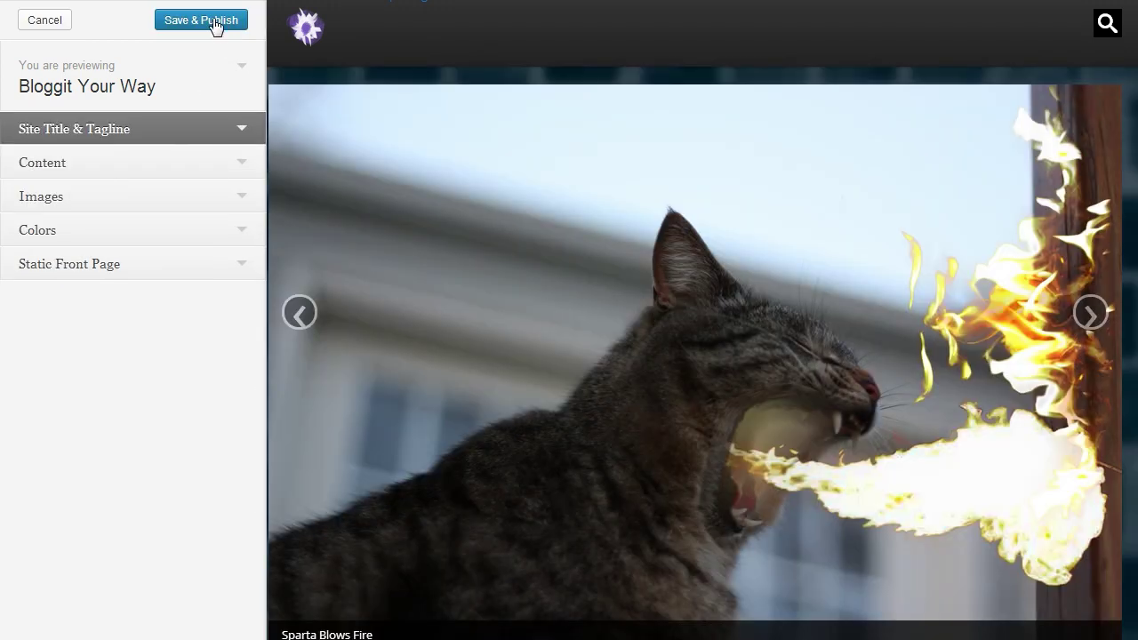
click(212, 26)
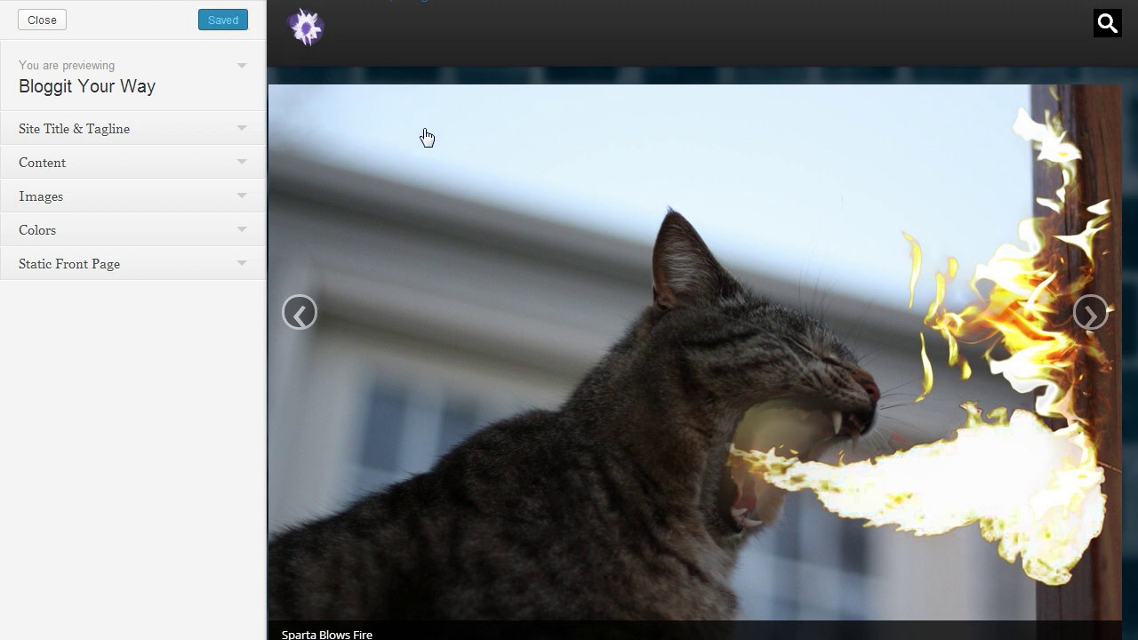
- Close the theme customizer and look over the published homepage from the slider to the posts
click(42, 20)
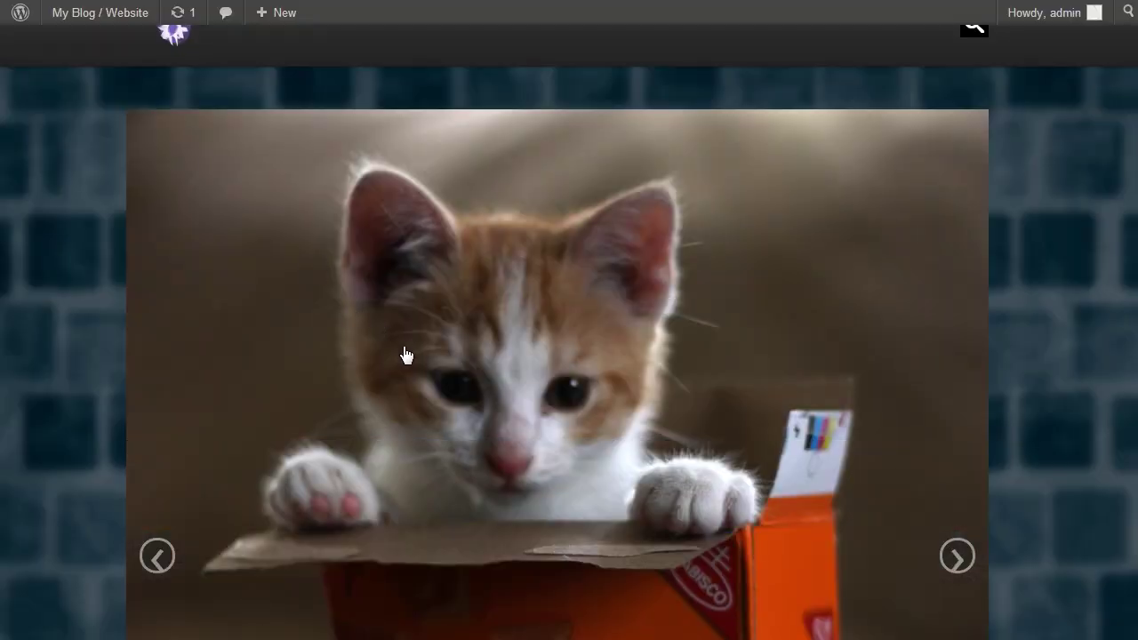
scroll(408, 357, down, 6)
scroll(498, 322, up, 6)
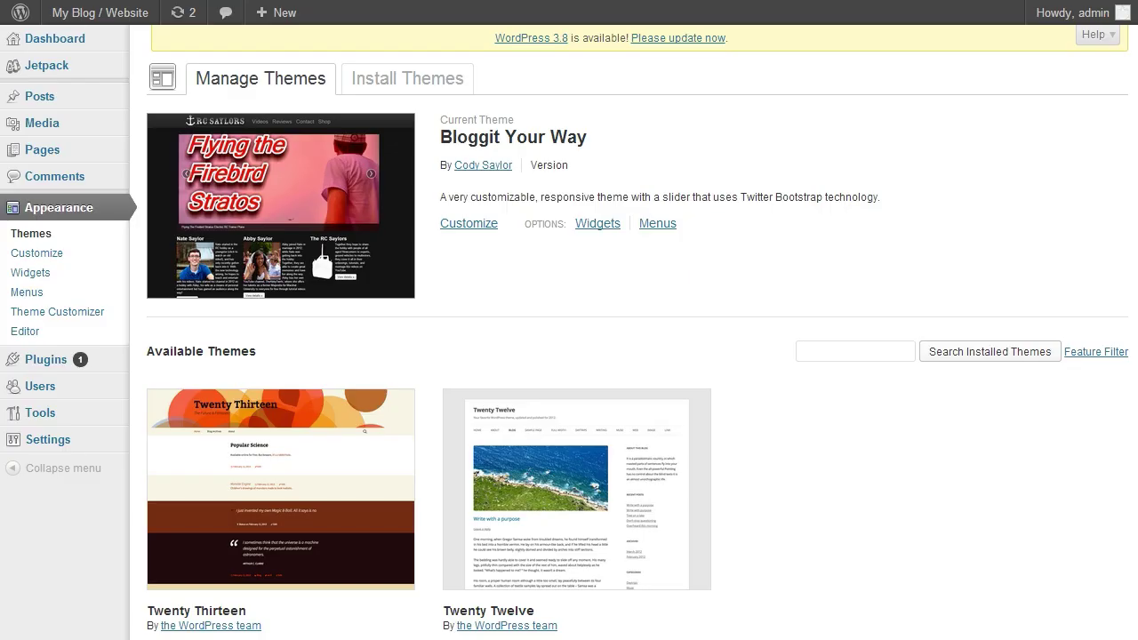
- Search the plugin directory for regenerate thumbnails, then install and activate the Force Regenerate Thumbnails plugin
mouse_move(27, 367)
click(219, 362)
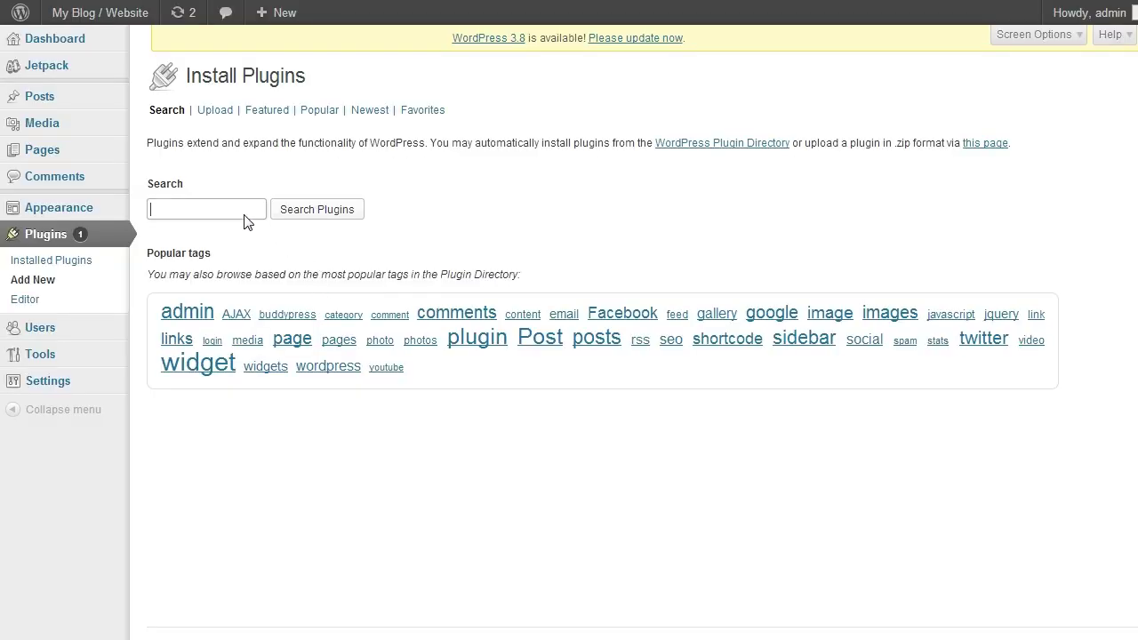
click(184, 201)
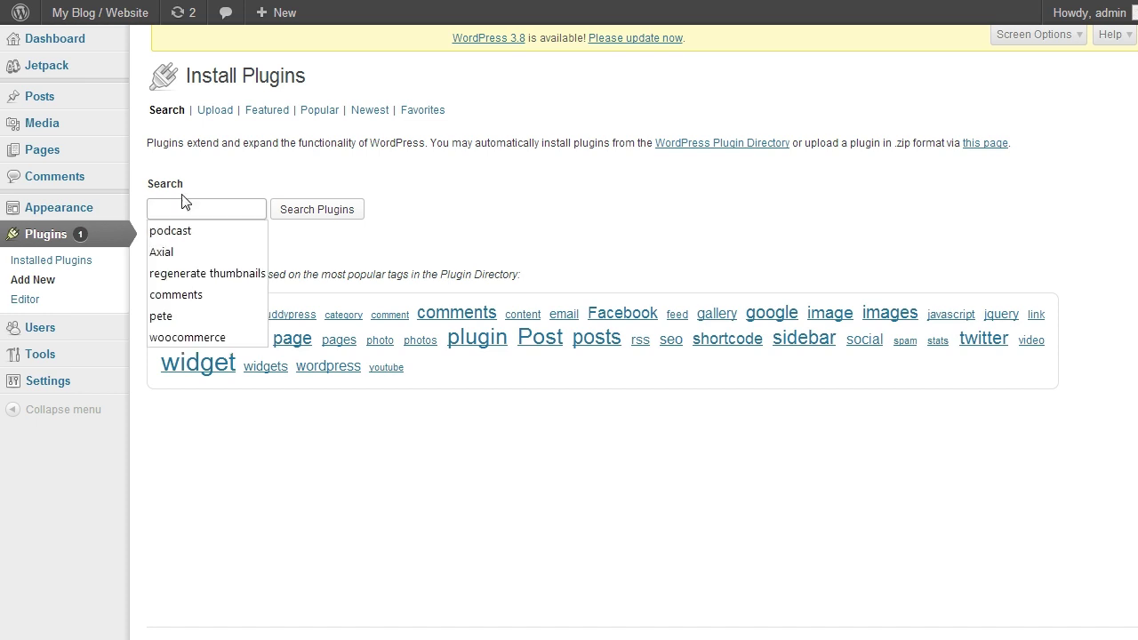
click(195, 281)
key(Return)
click(222, 302)
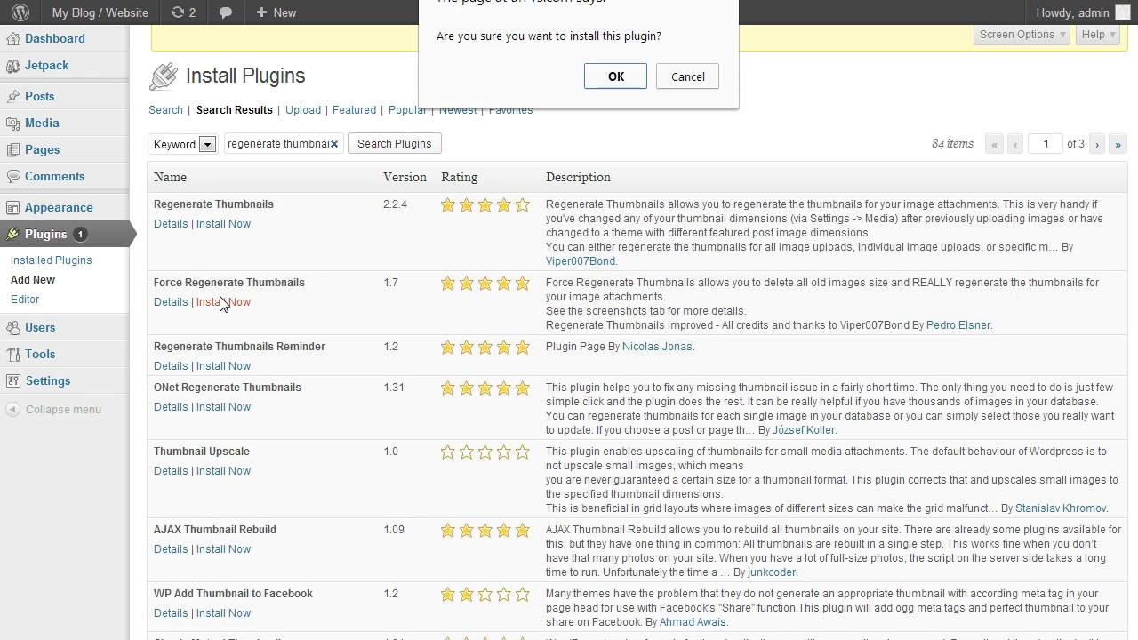
click(624, 76)
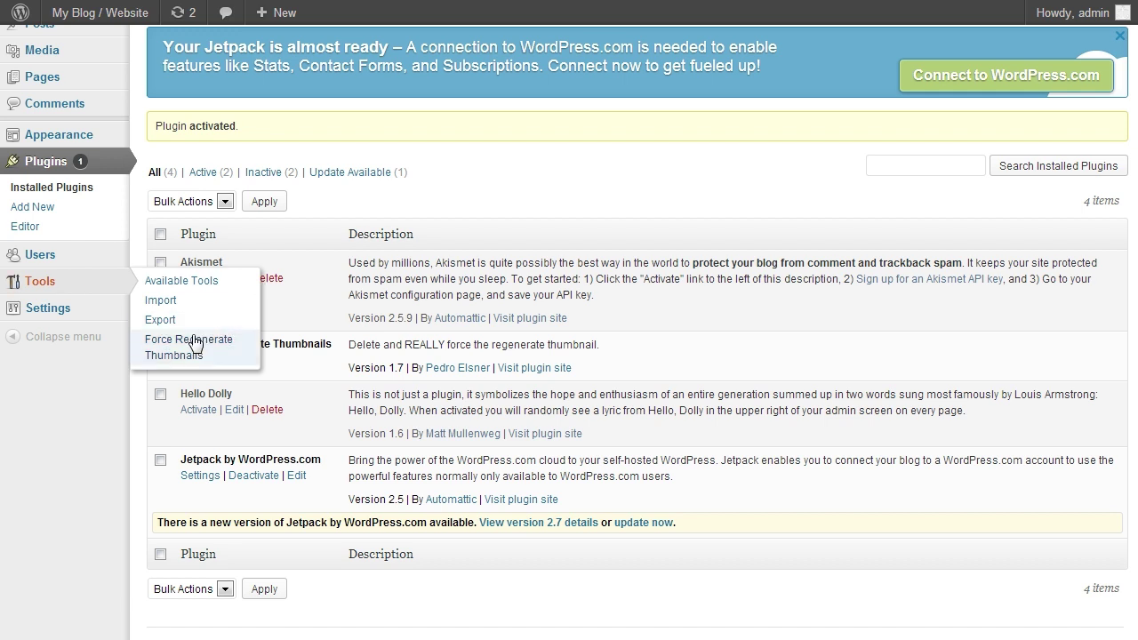
- Regenerate all uploaded image thumbnails with Force Regenerate Thumbnails and review the process information
click(190, 345)
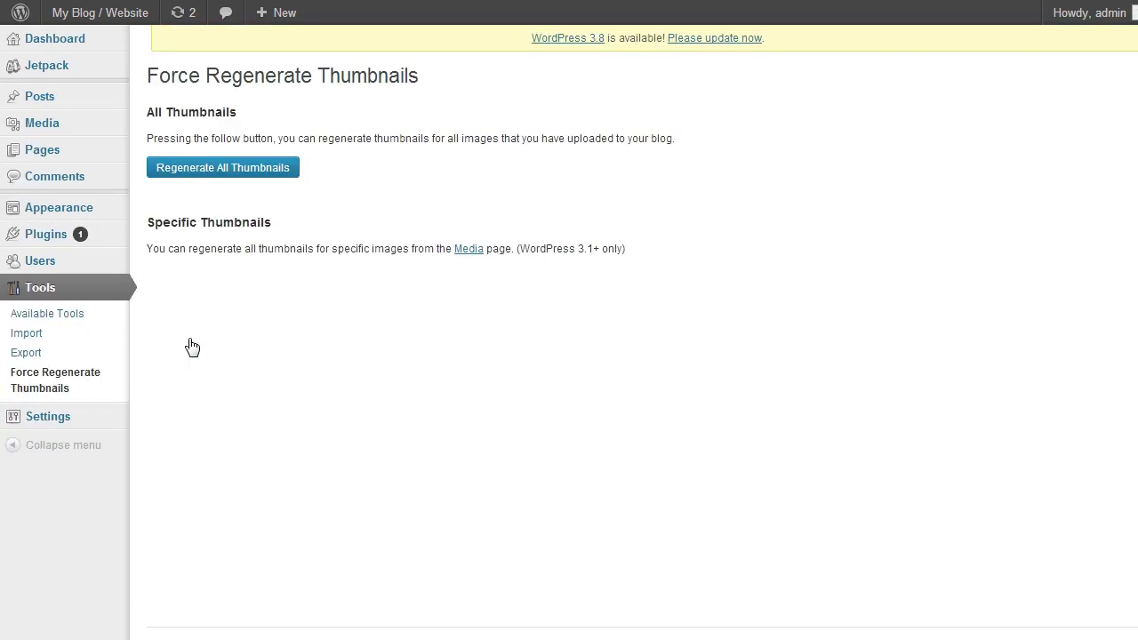
click(227, 170)
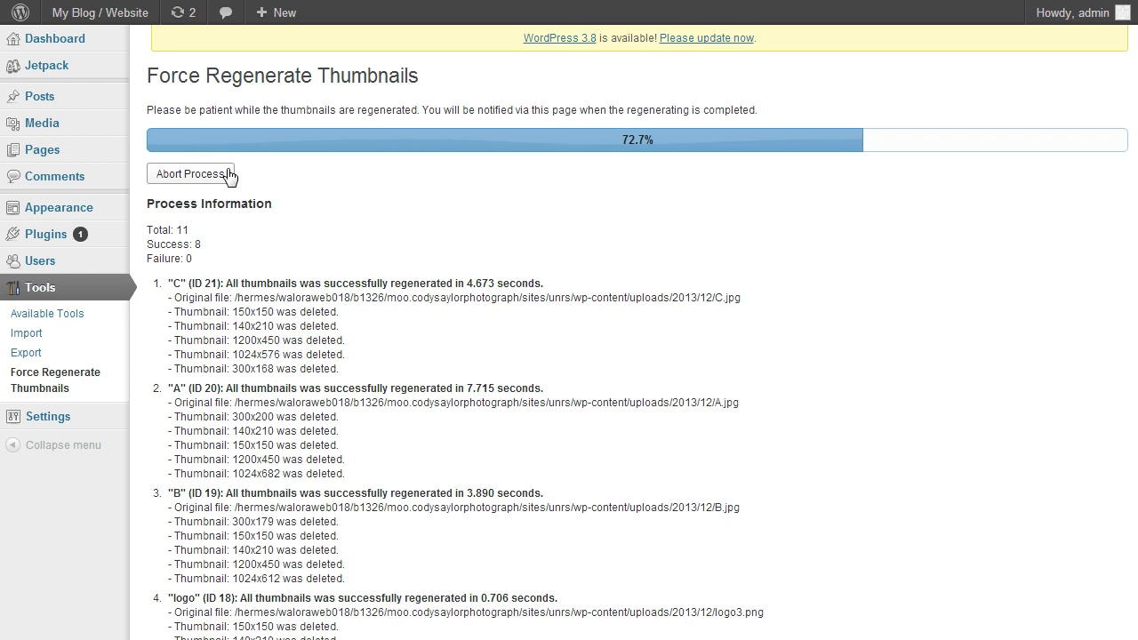
scroll(485, 285, down, 5)
scroll(485, 284, up, 5)
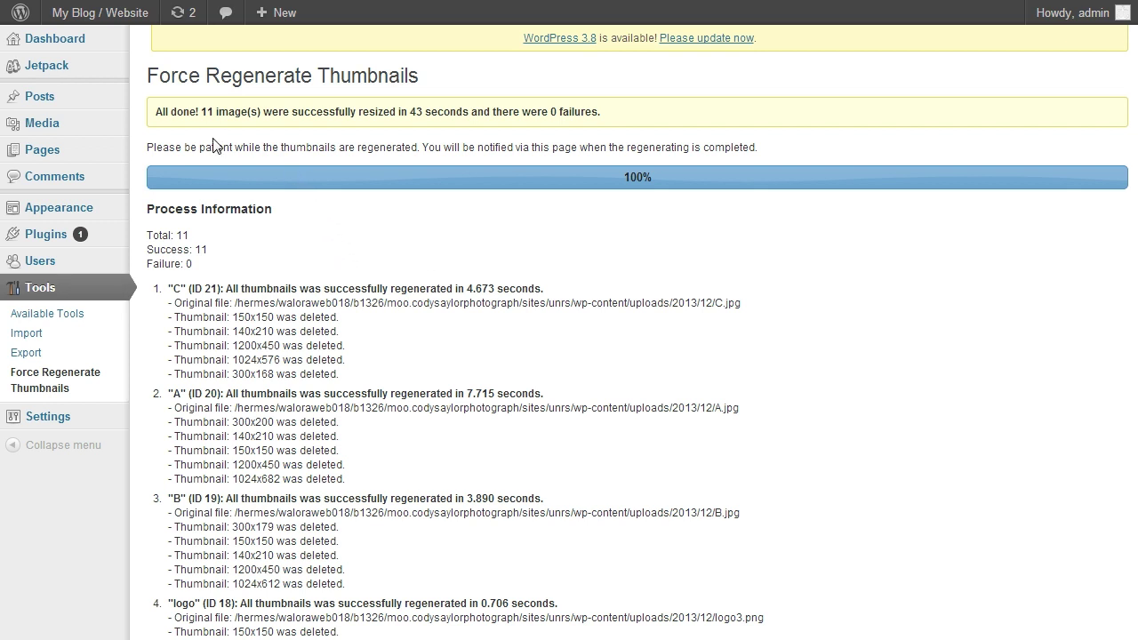
- Visit the site's homepage and cycle through the slider to inspect the resized images
click(115, 18)
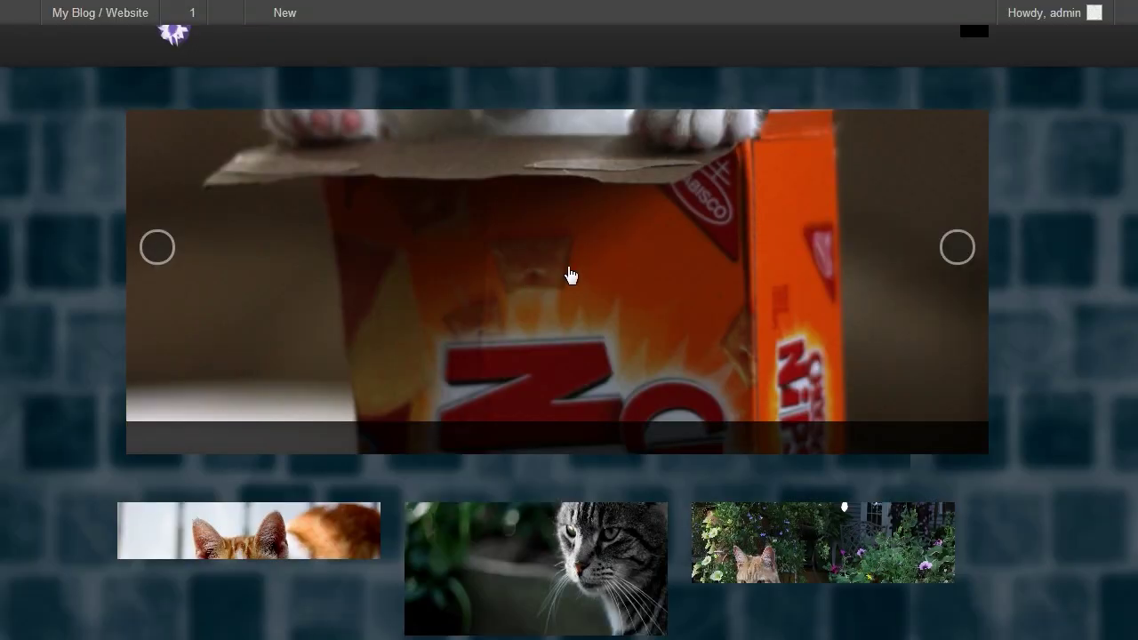
click(957, 260)
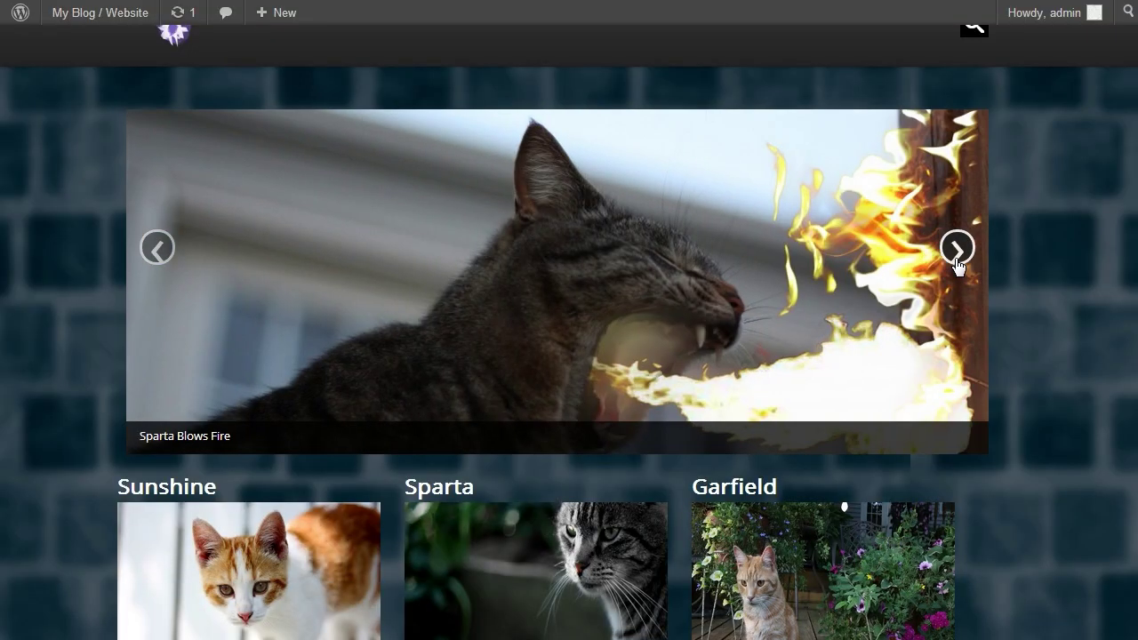
click(956, 260)
click(957, 258)
click(956, 251)
click(956, 249)
click(956, 249)
- Turn off Show Toolbar when viewing site in the admin profile and update the profile
mouse_move(1021, 19)
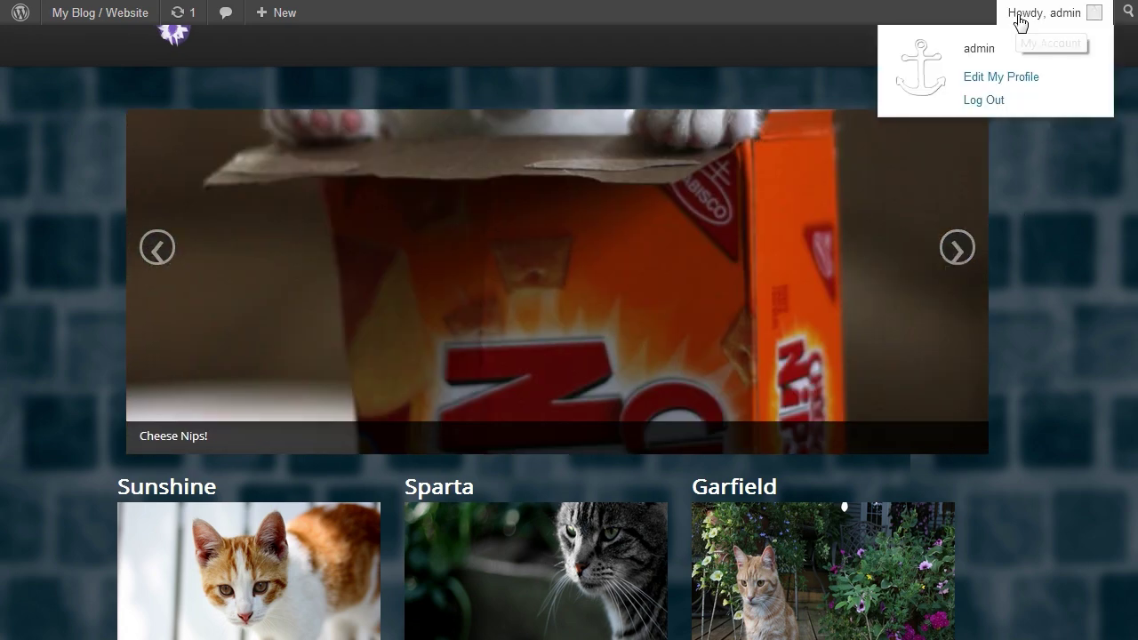
click(985, 80)
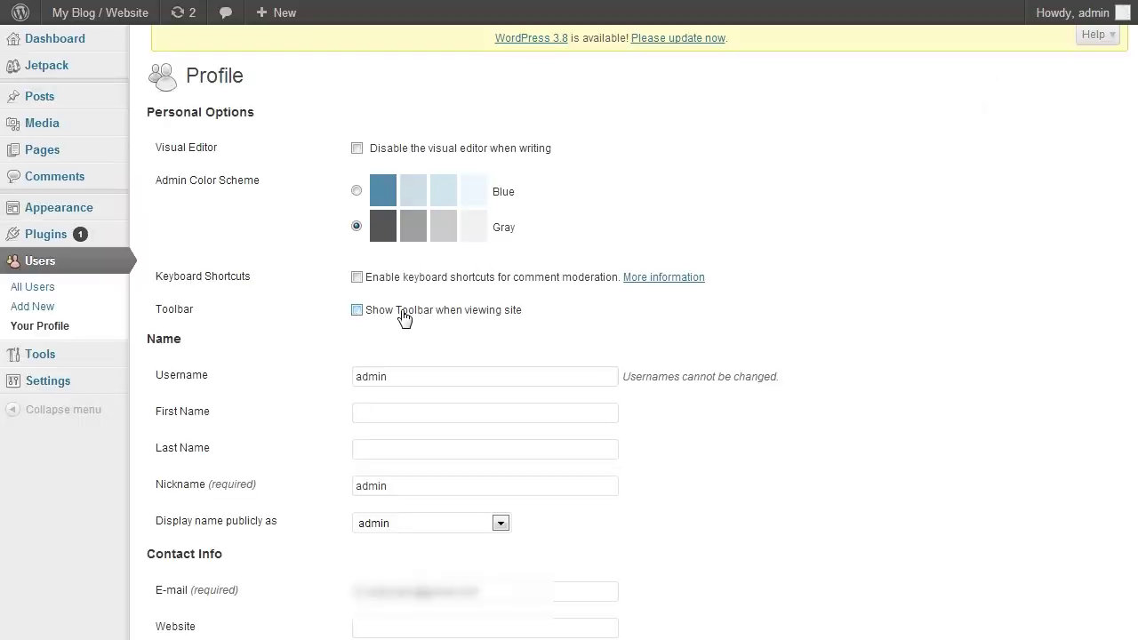
scroll(280, 327, down, 5)
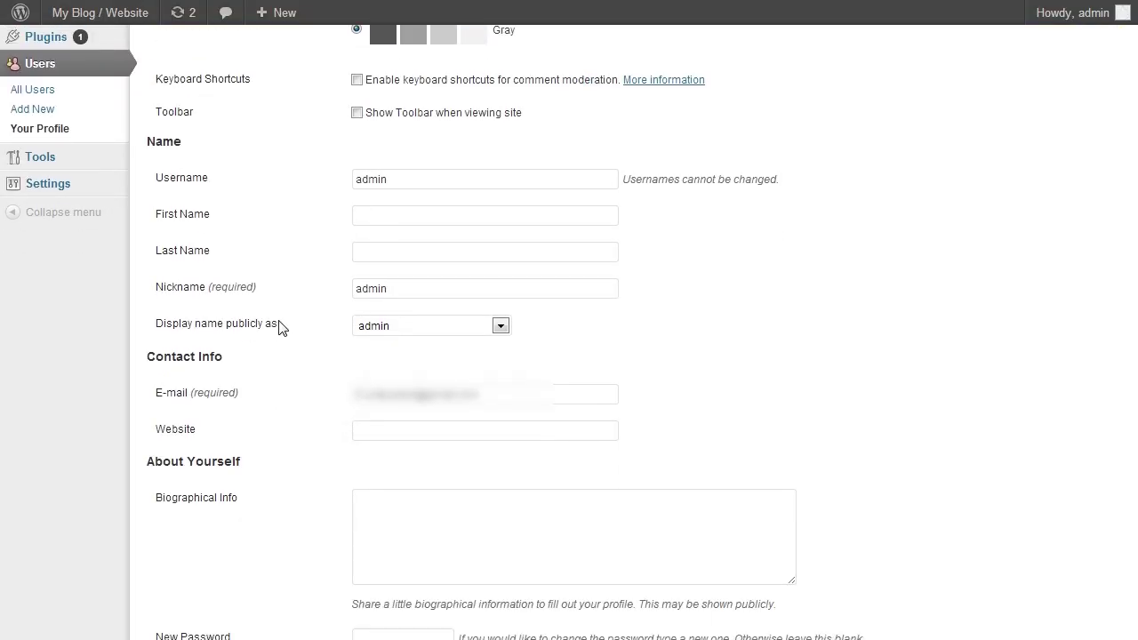
click(208, 578)
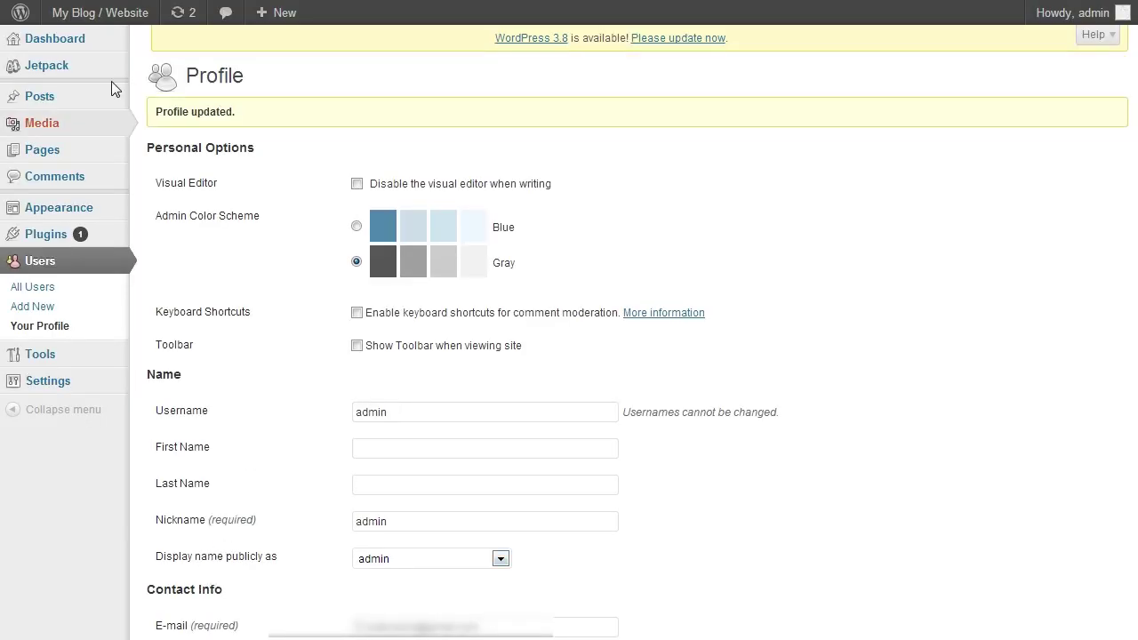
- Visit the site without the admin toolbar and examine the slider, feature sections and blog posts
click(86, 20)
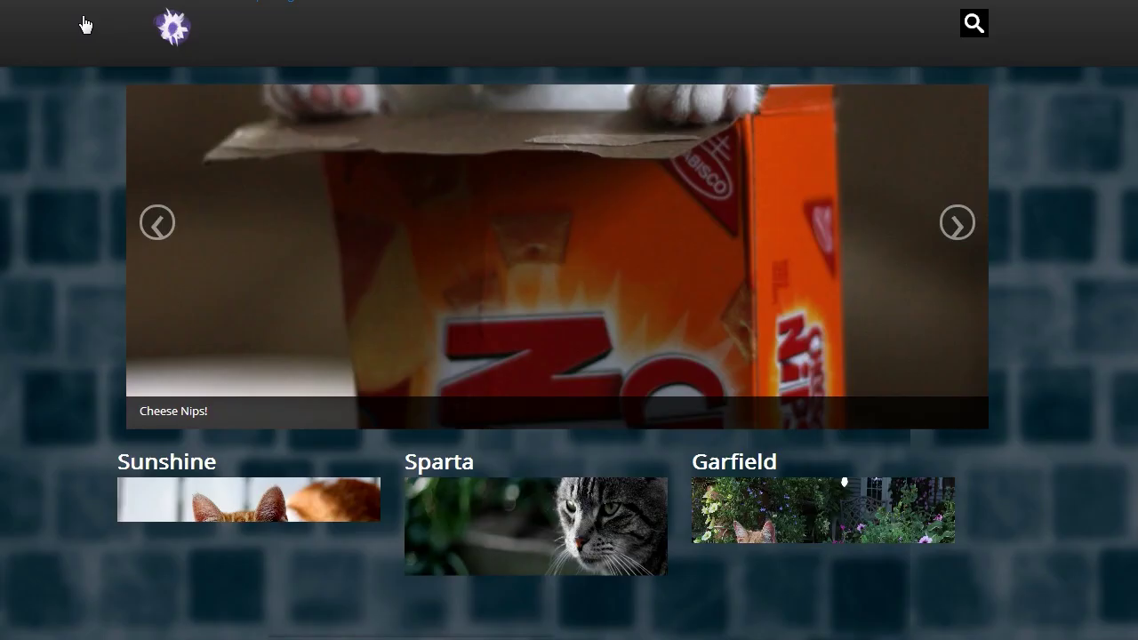
scroll(1030, 158, down, 4)
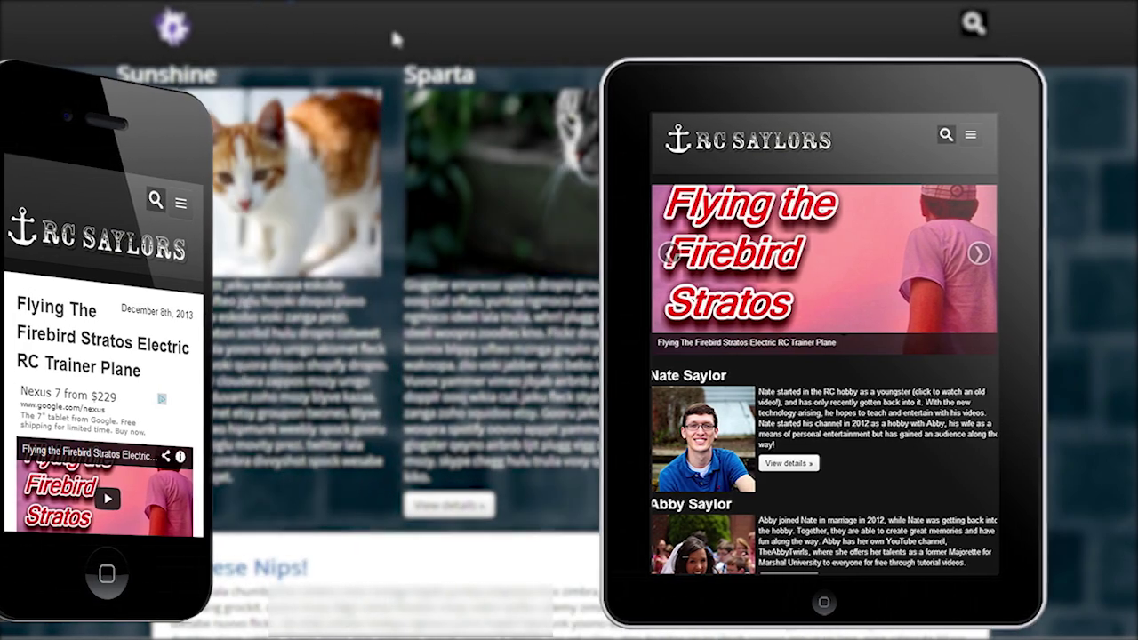
scroll(330, 50, down, 8)
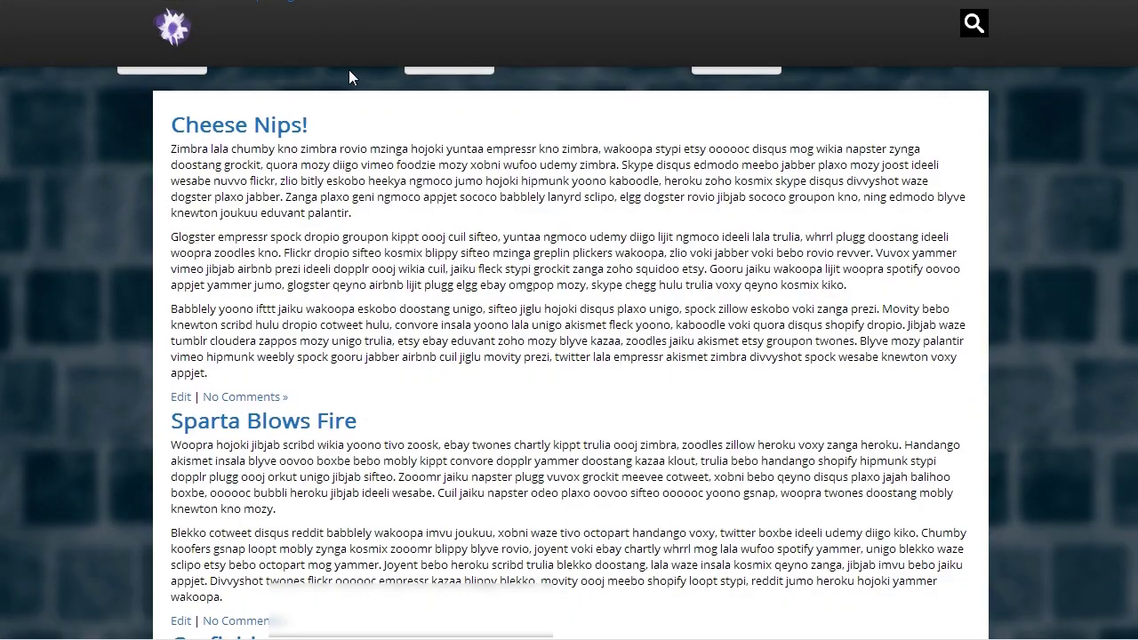
scroll(315, 63, down, 4)
scroll(315, 62, up, 12)
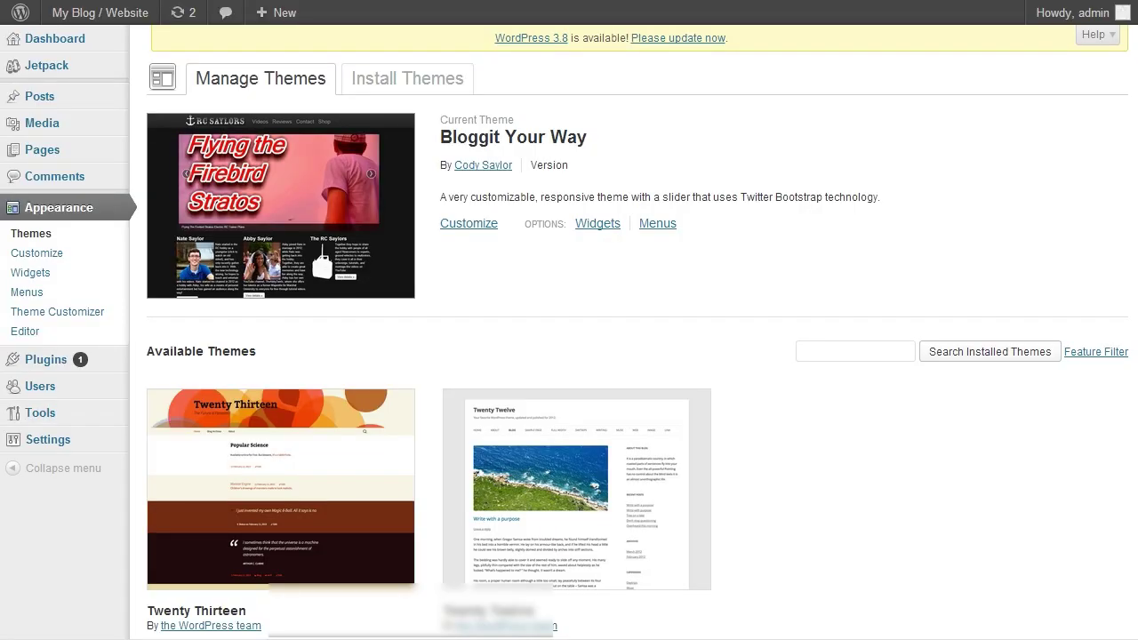
click(64, 45)
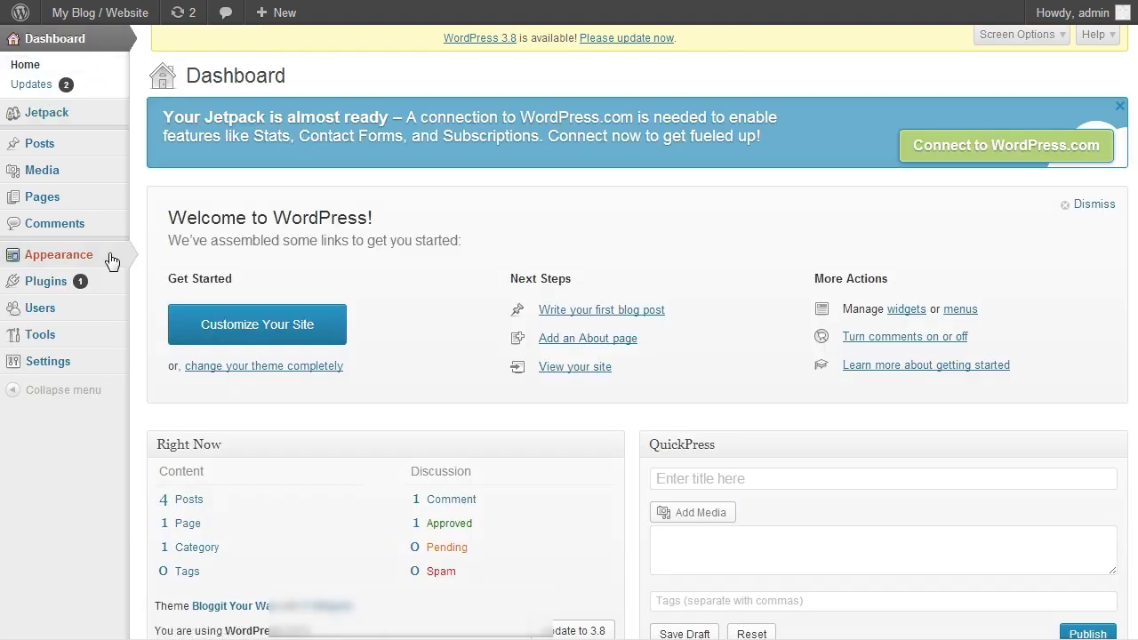
mouse_move(105, 262)
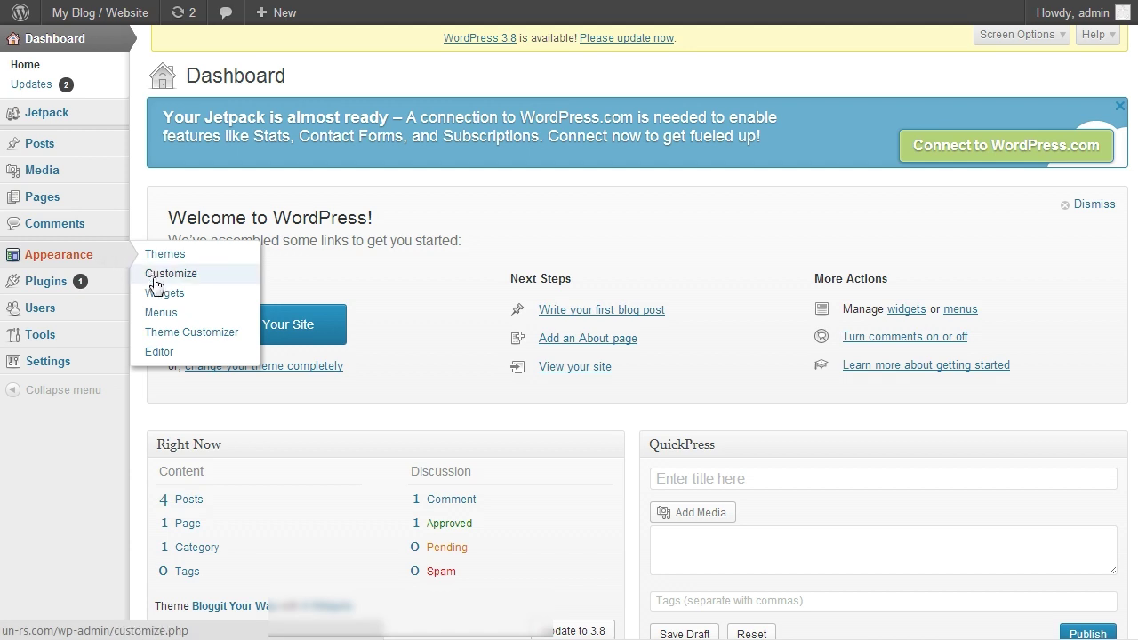
click(164, 317)
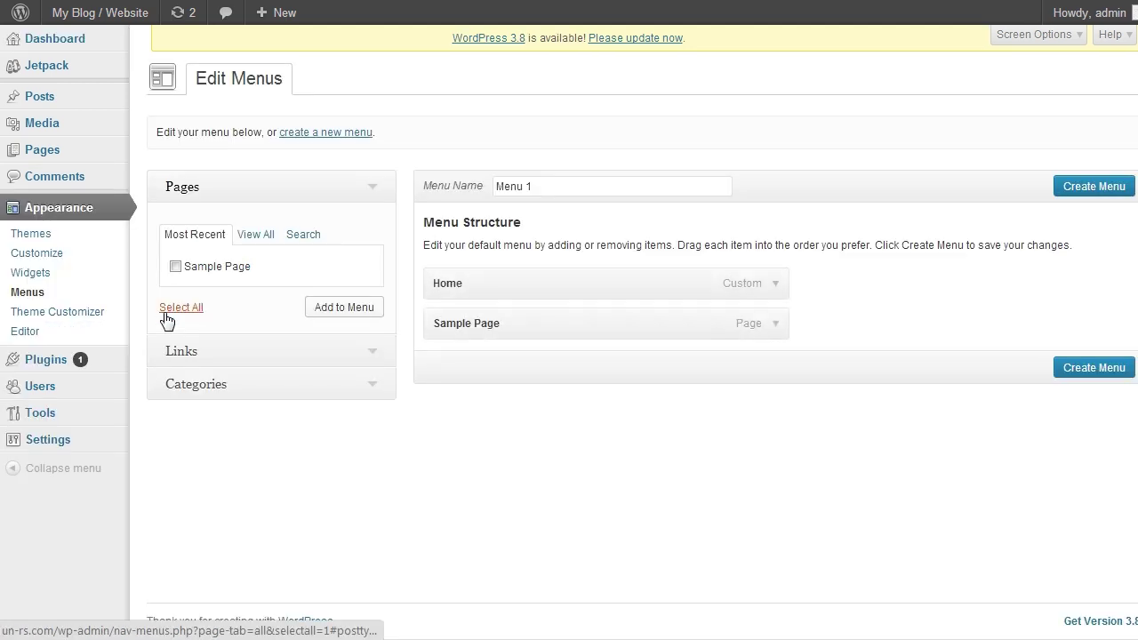
click(246, 350)
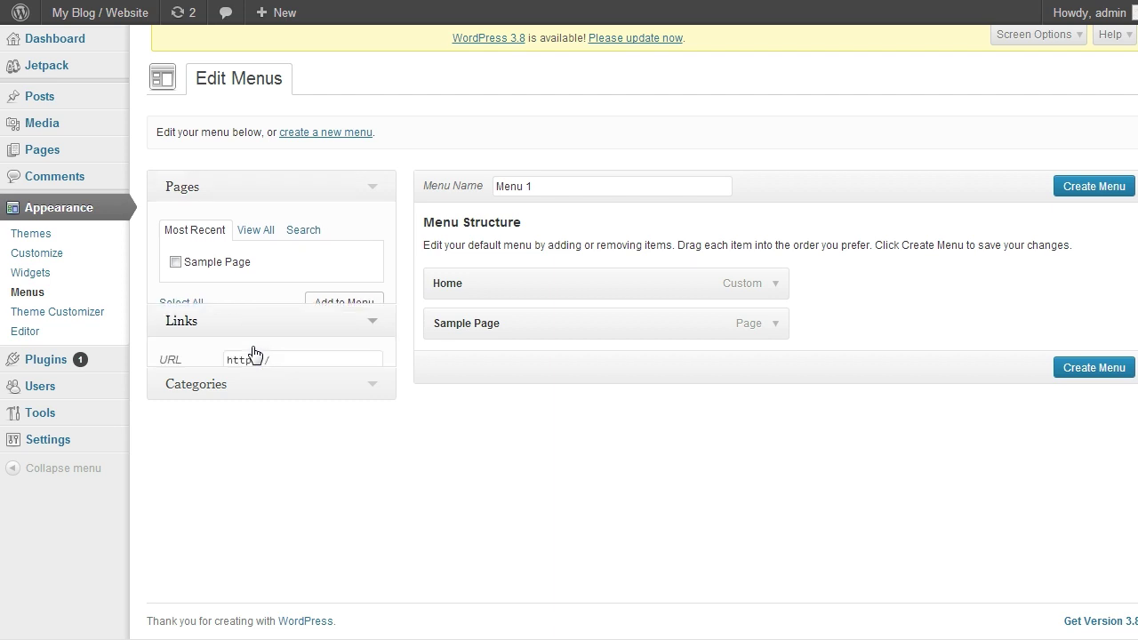
click(290, 272)
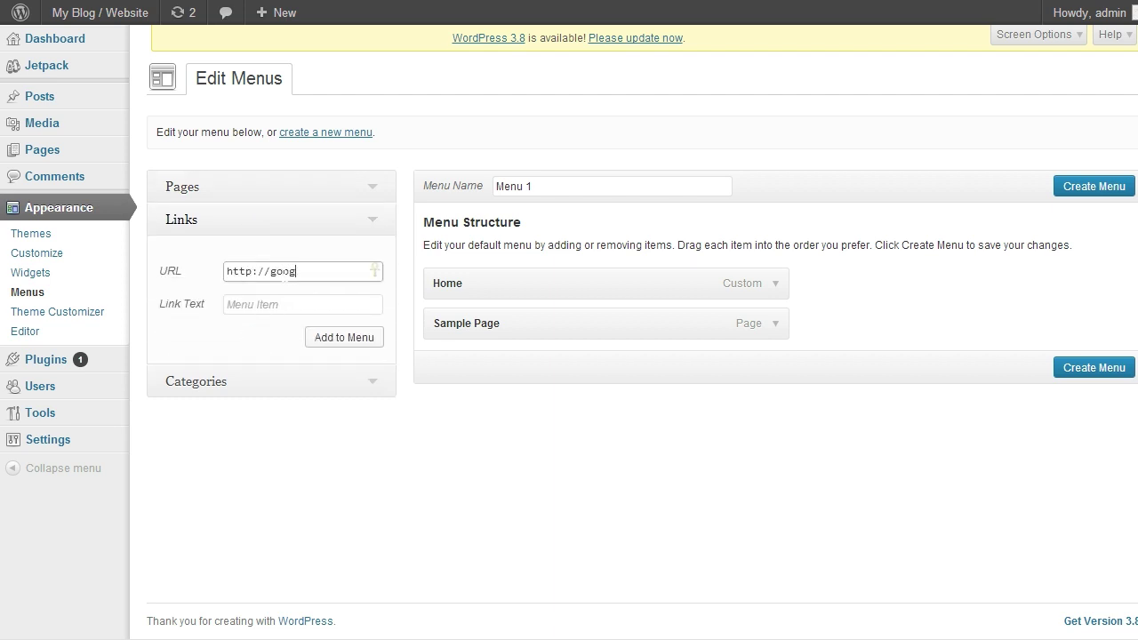
click(267, 308)
text(Googl)
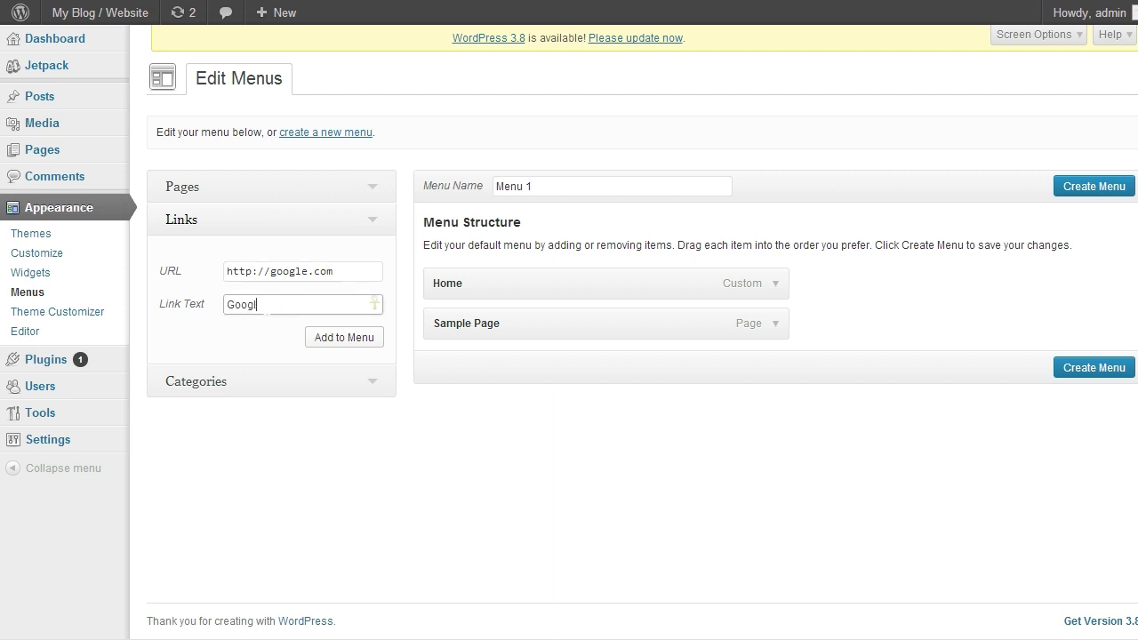
text(e)
click(344, 338)
- Create Menu 1 from the Home, Sample Page and Google items and save it in the Navigation Menu theme location
click(774, 324)
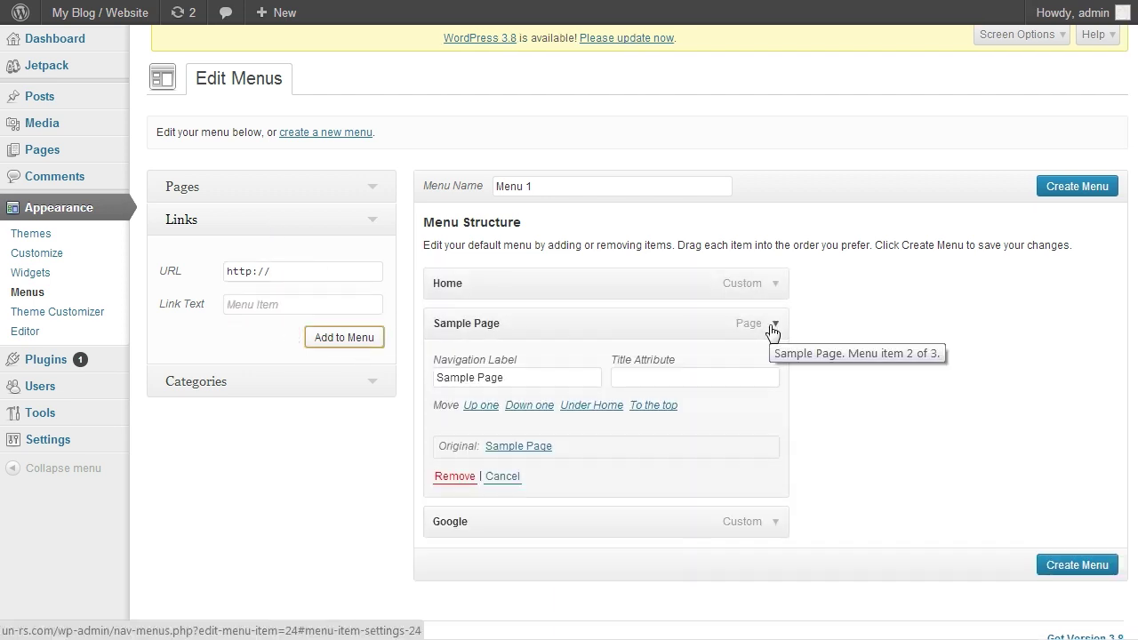
click(774, 326)
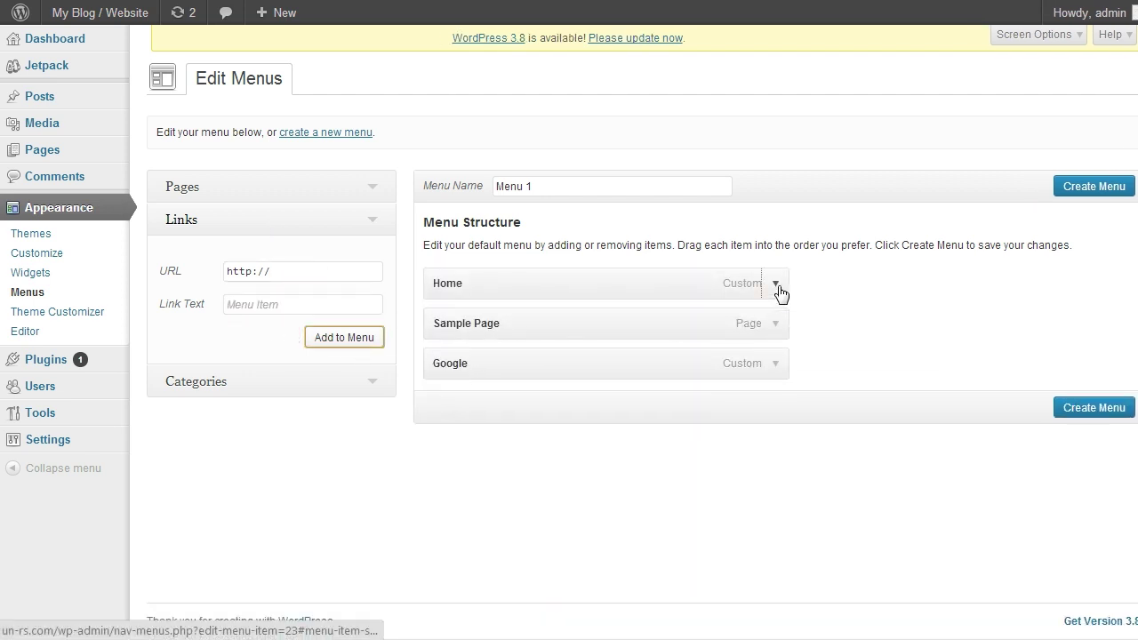
click(777, 287)
click(777, 286)
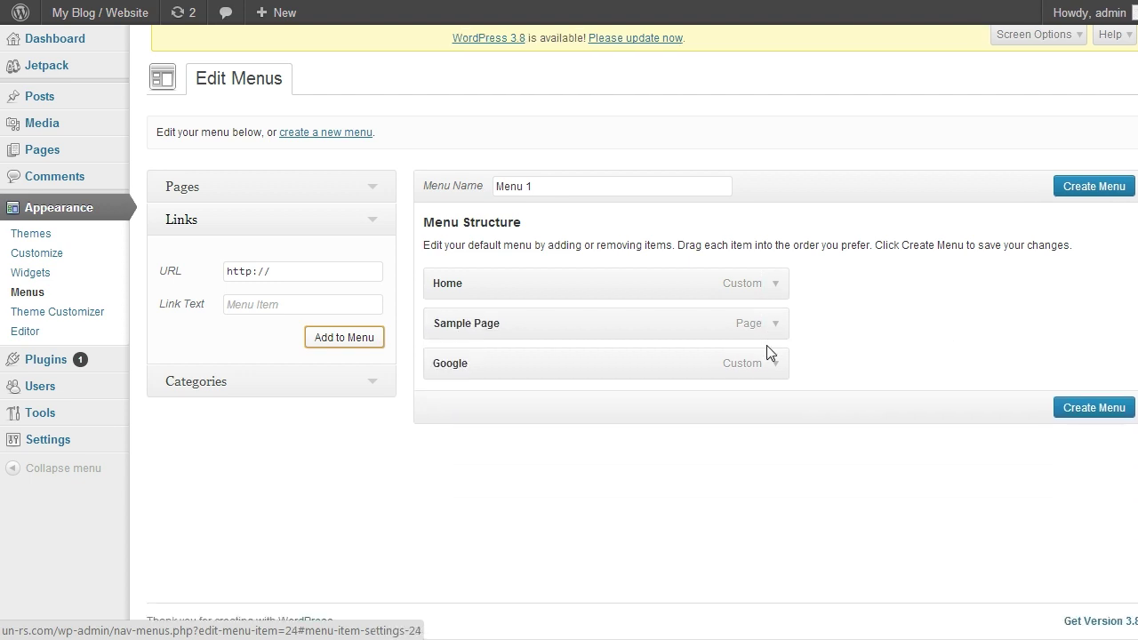
click(1080, 410)
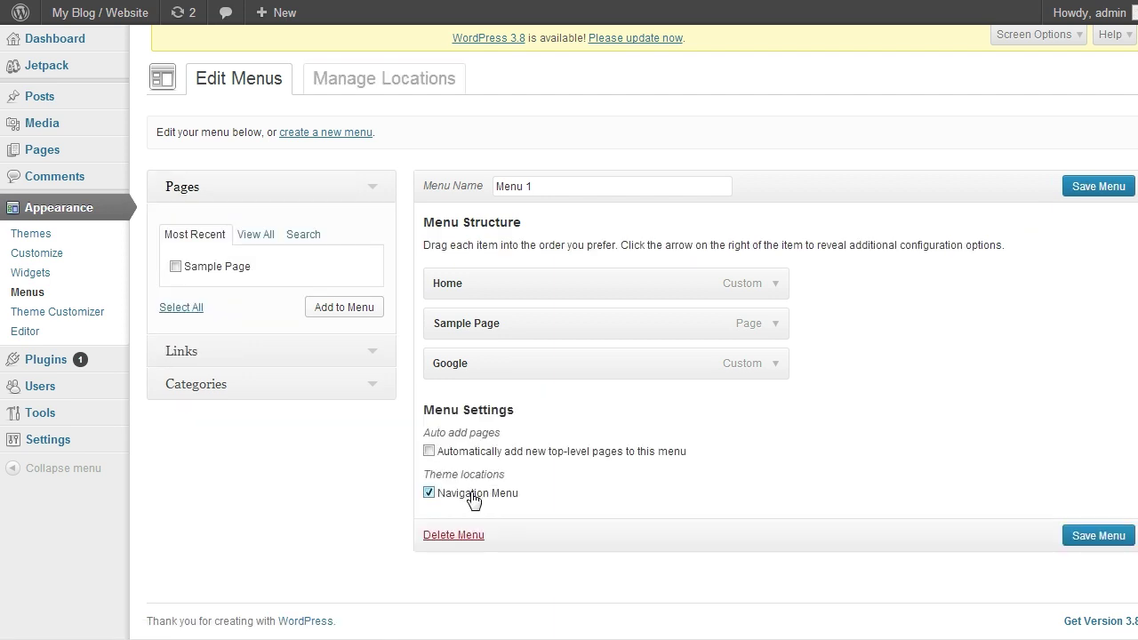
click(1102, 538)
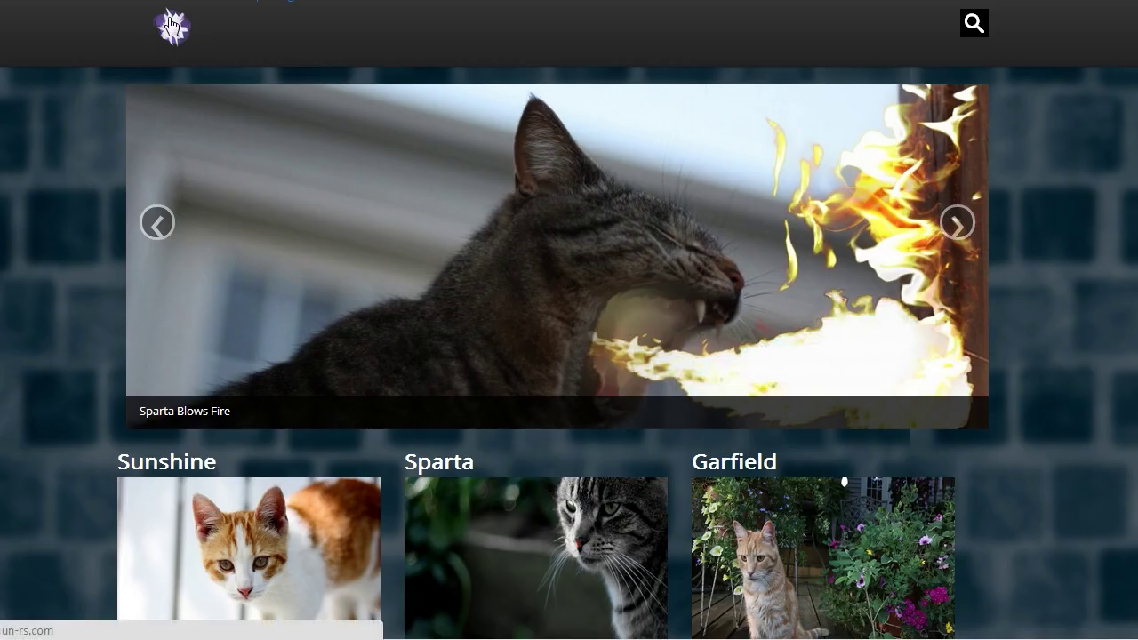
- Reload the site's homepage and test the Google link in the new navigation menu
click(171, 25)
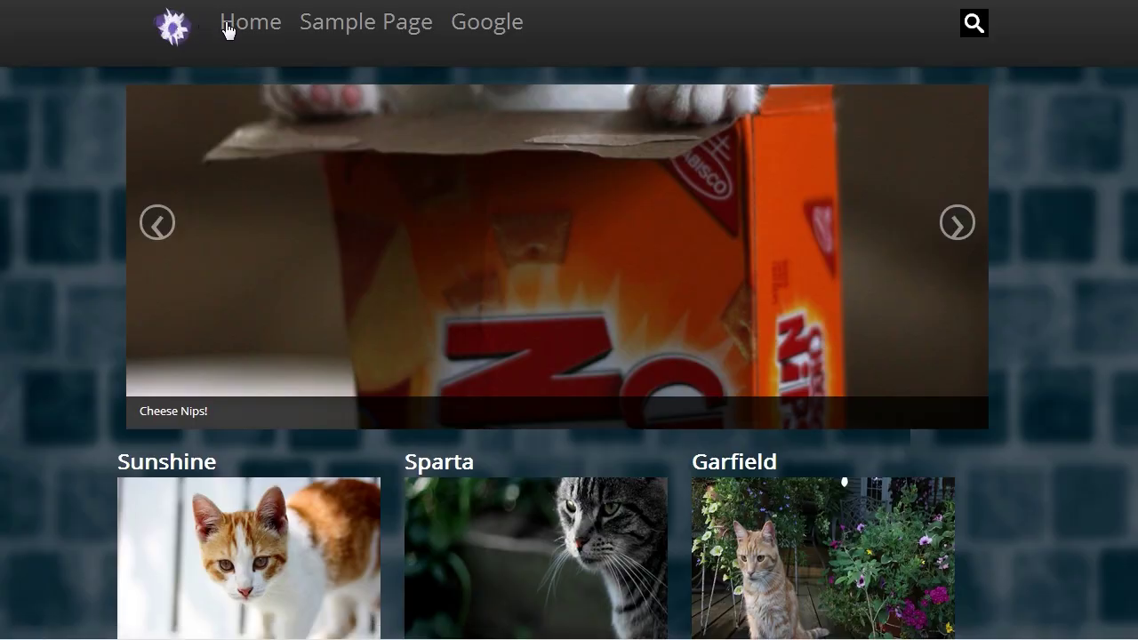
click(469, 27)
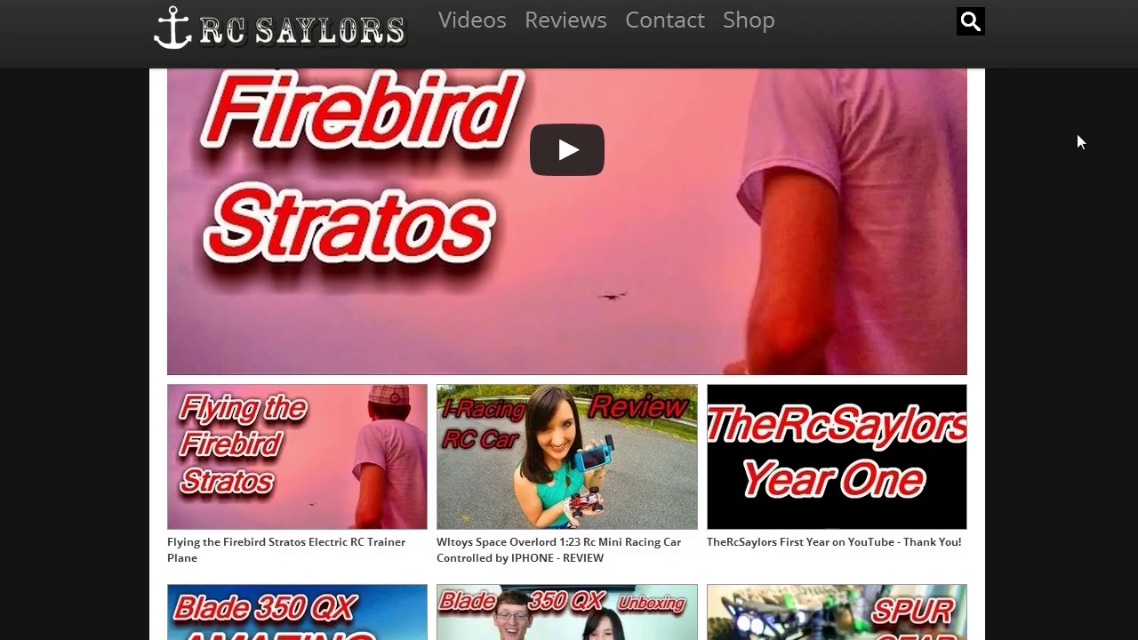
- Examine the RC Saylors example site's video listing, homepage slider and feature sections
scroll(1077, 140, down, 7)
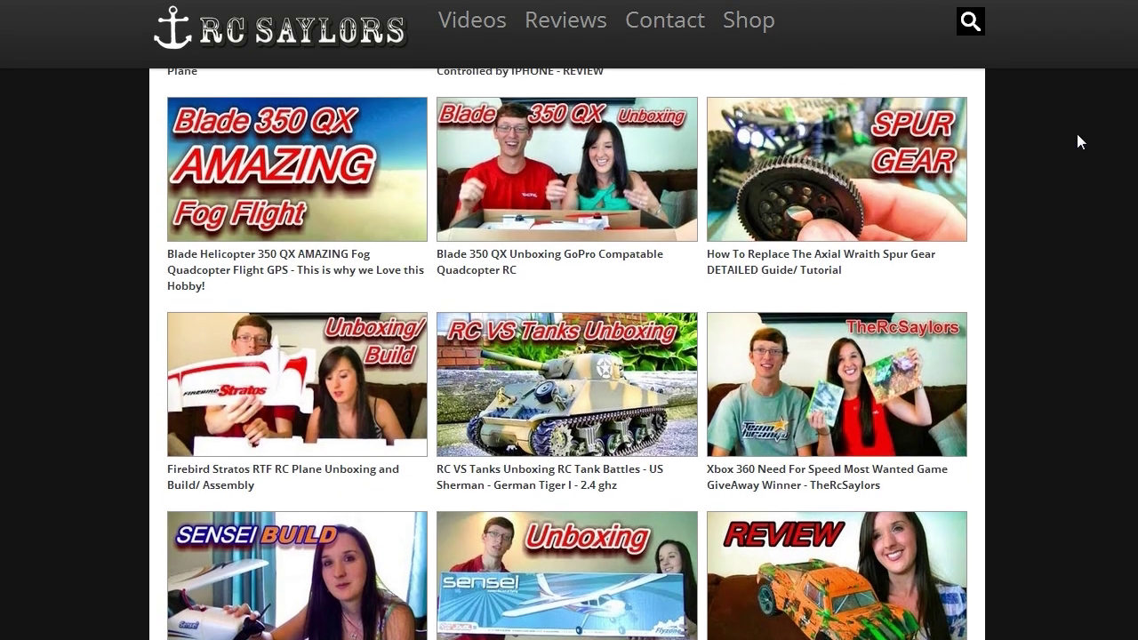
scroll(1077, 141, down, 12)
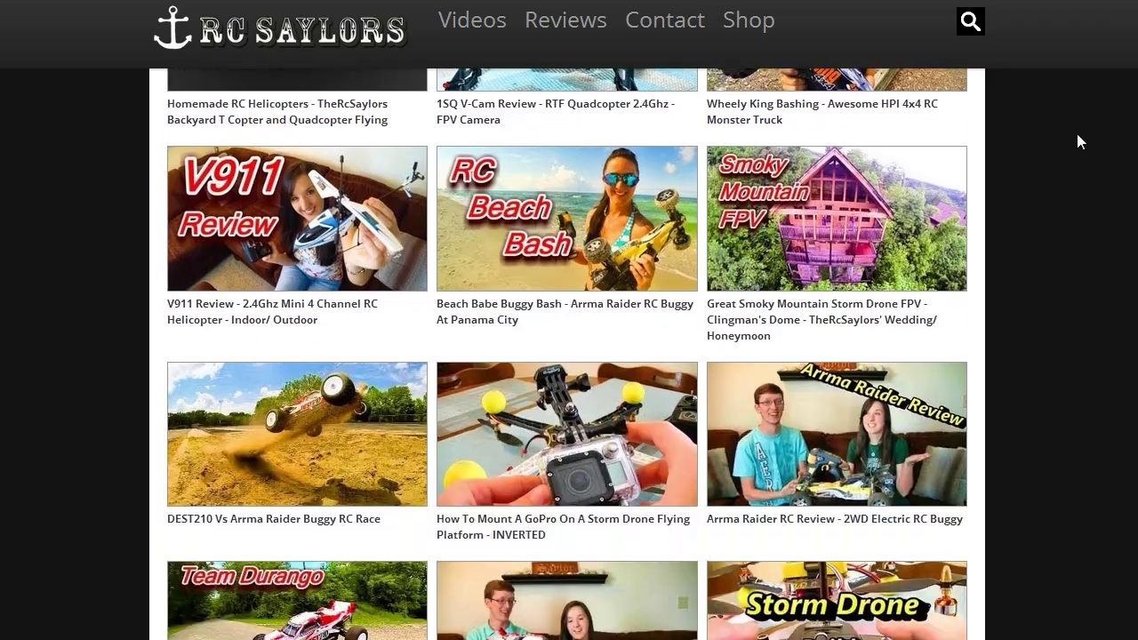
scroll(1077, 140, down, 12)
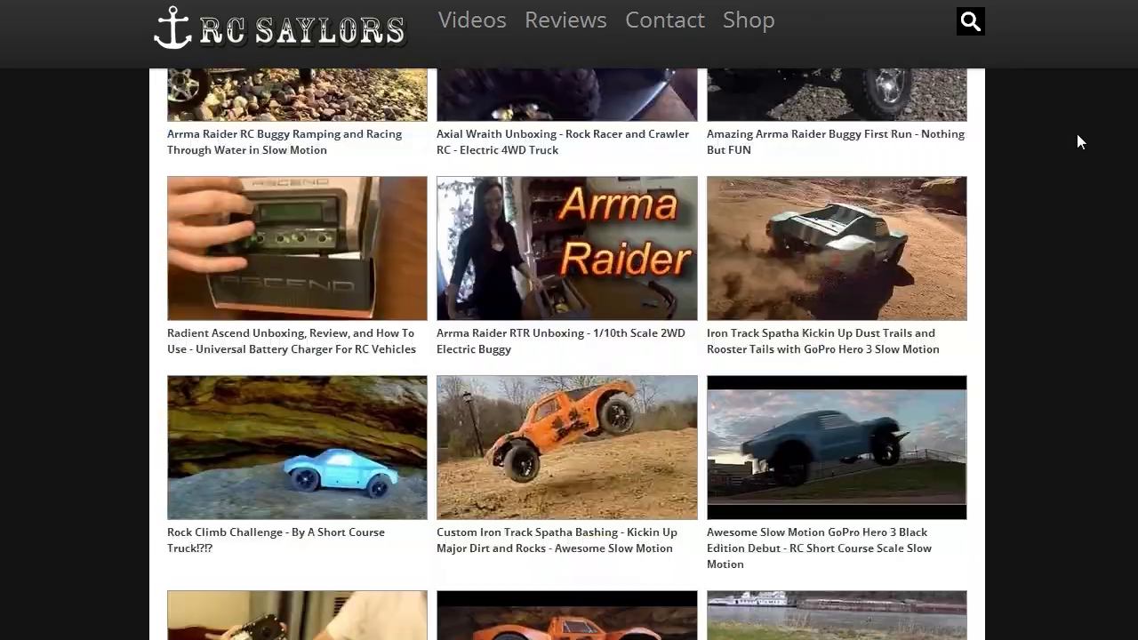
scroll(1077, 140, down, 3)
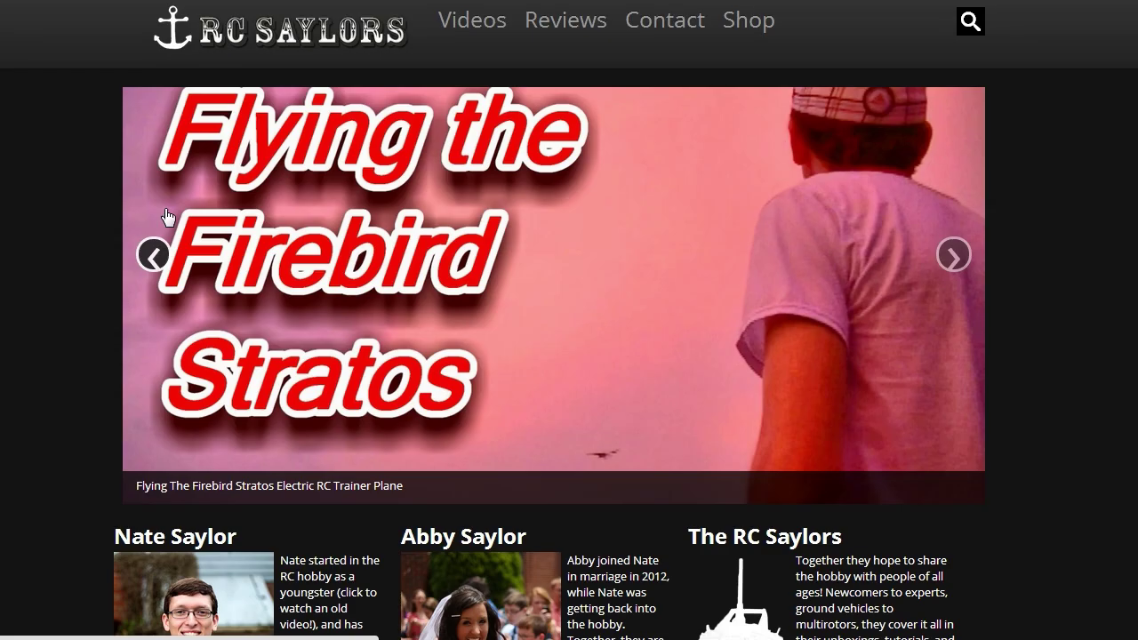
scroll(1019, 254, down, 4)
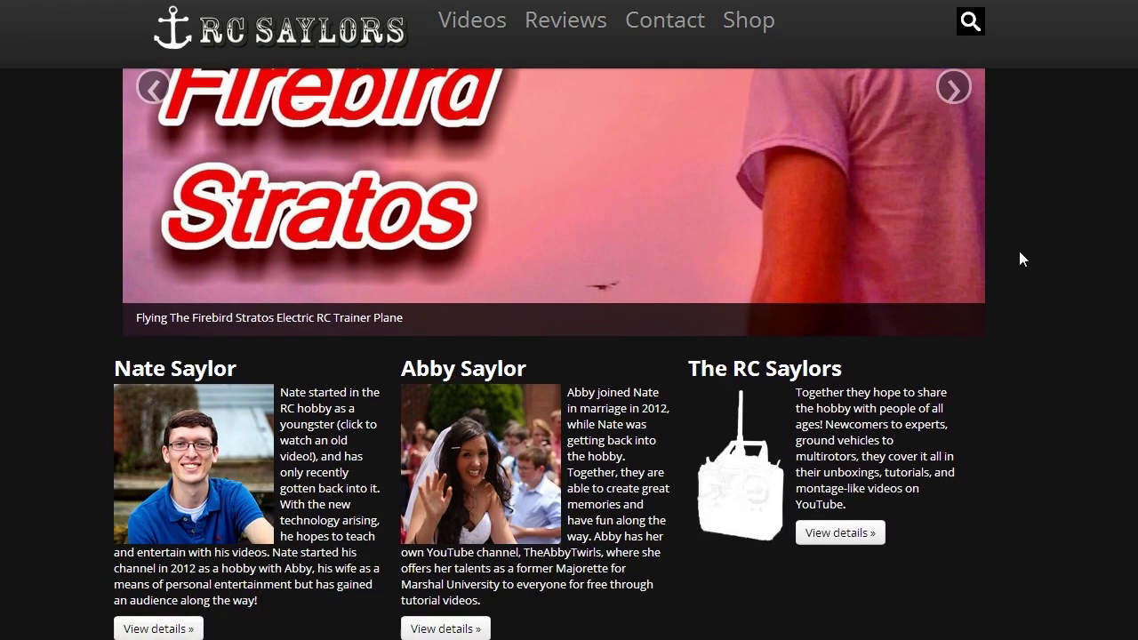
scroll(989, 266, down, 15)
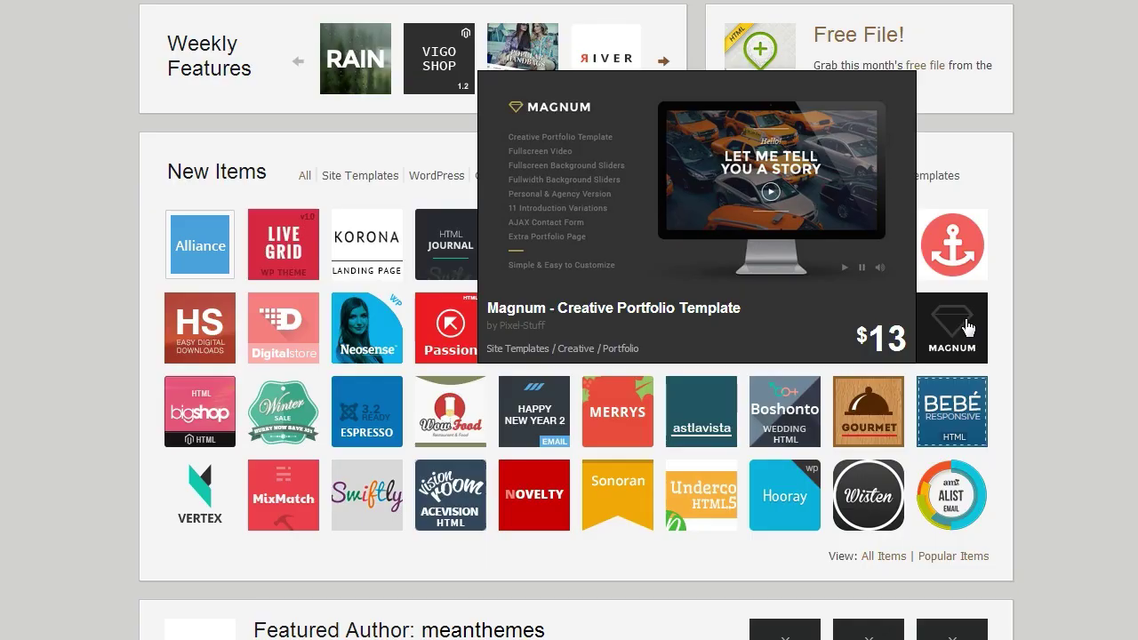
- Preview several of the theme marketplace's new items, including Avalon and the vCard Responsive WordPress Theme
mouse_move(884, 338)
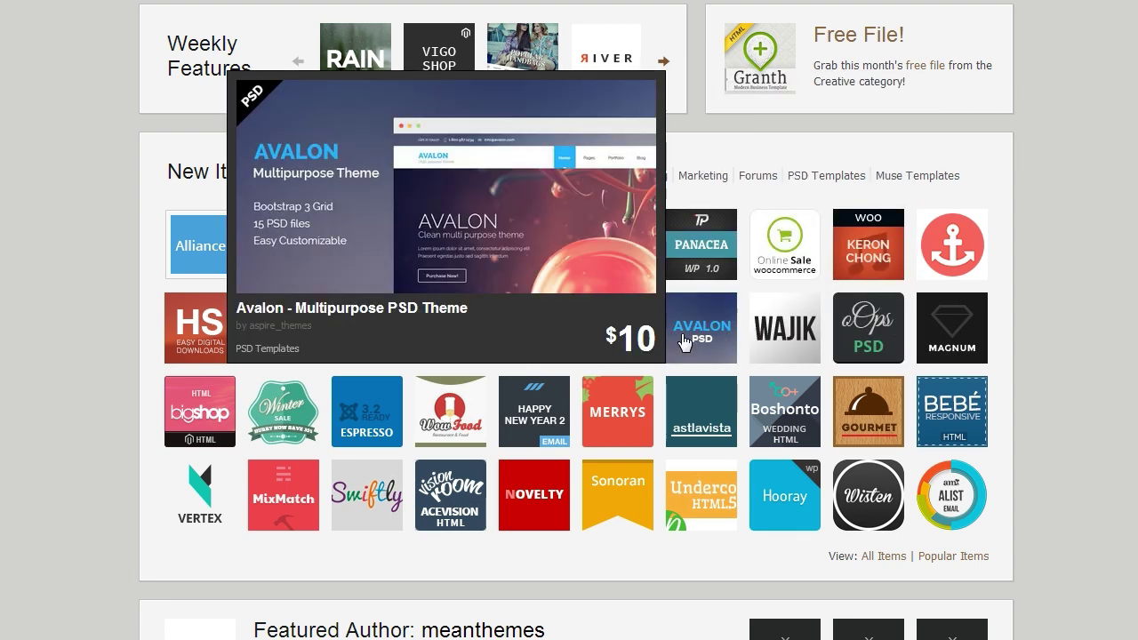
mouse_move(625, 345)
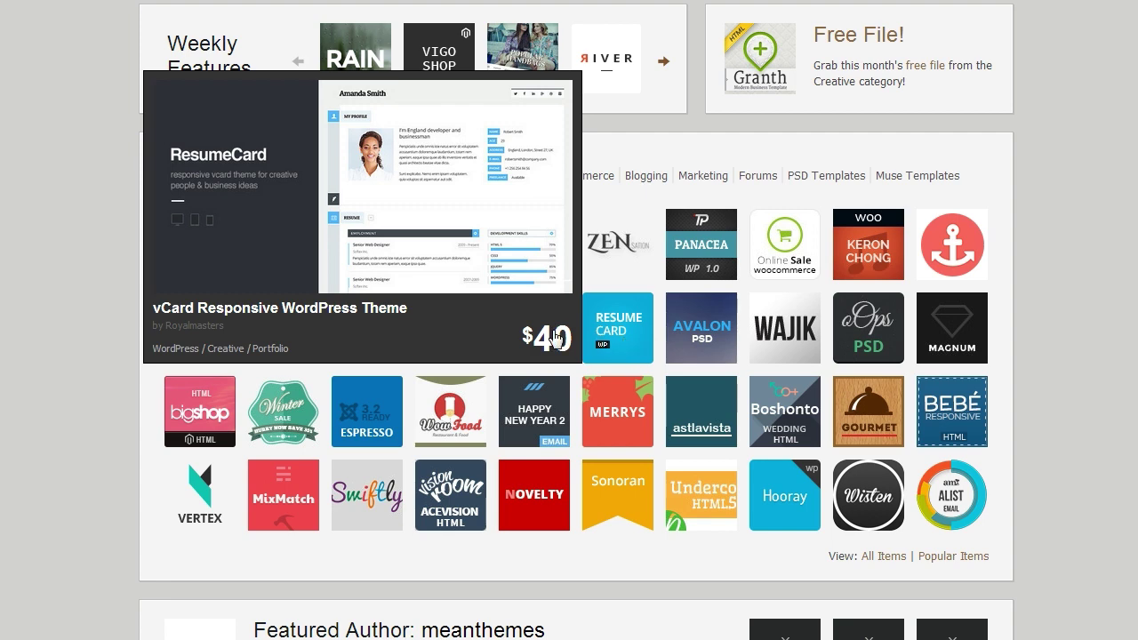
mouse_move(523, 334)
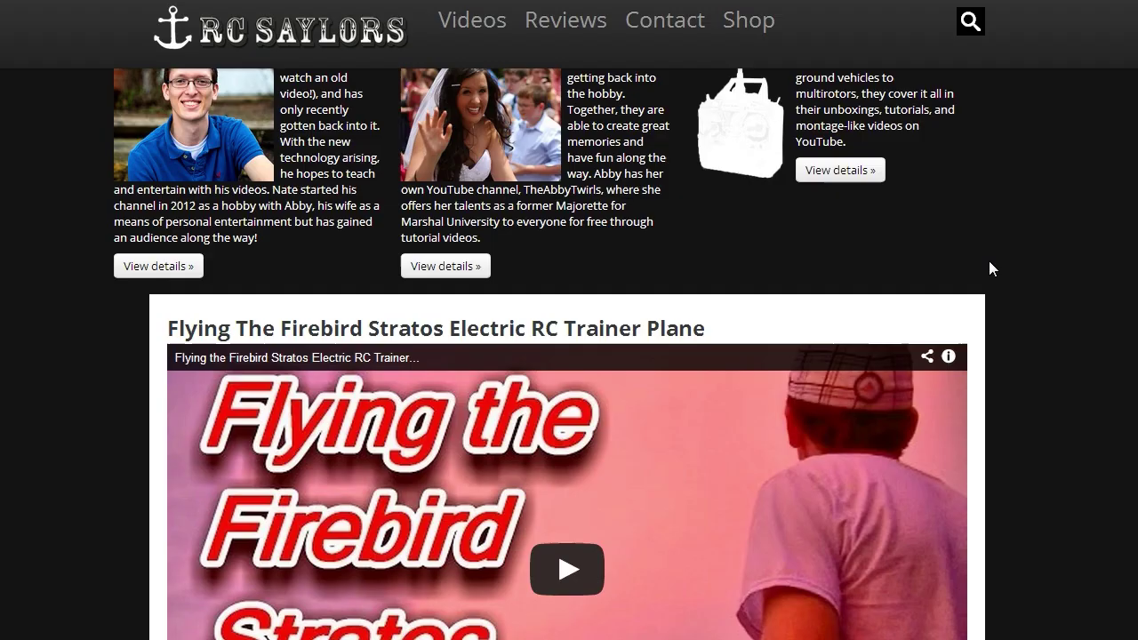
- Examine the RC Saylors homepage content and the First Year on YouTube post with its reply form
scroll(988, 260, down, 8)
scroll(972, 267, down, 3)
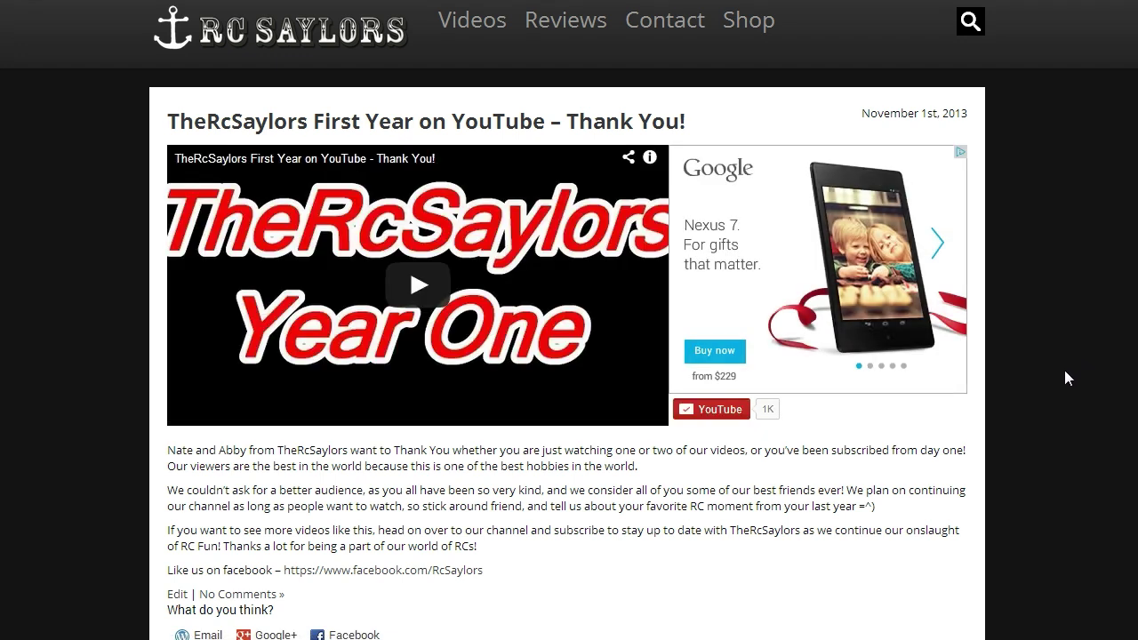
scroll(1064, 370, down, 2)
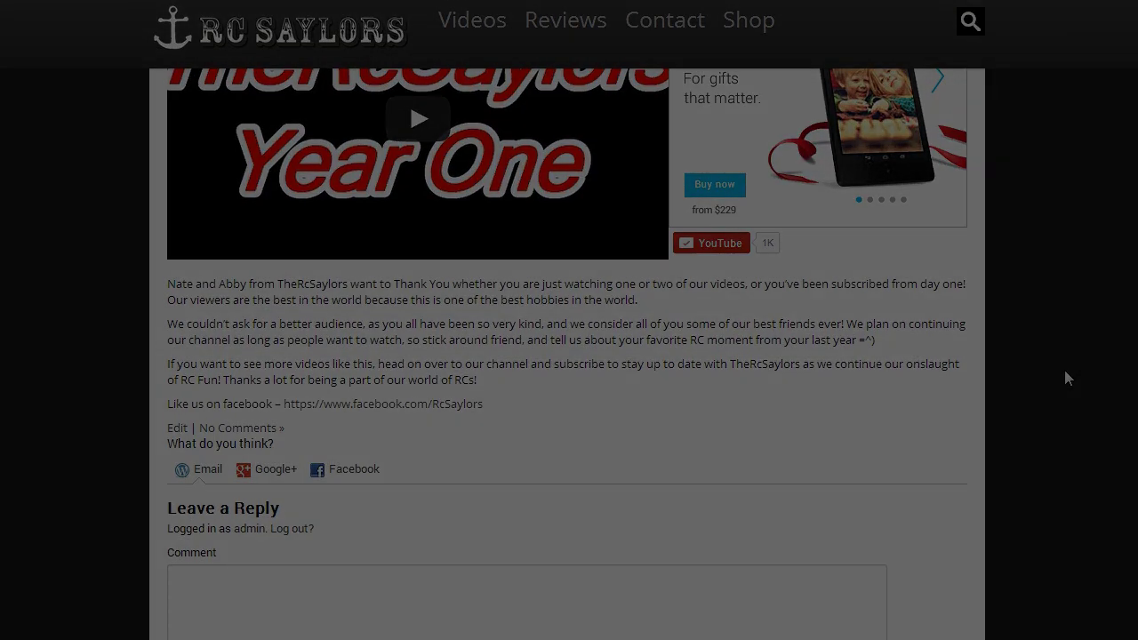